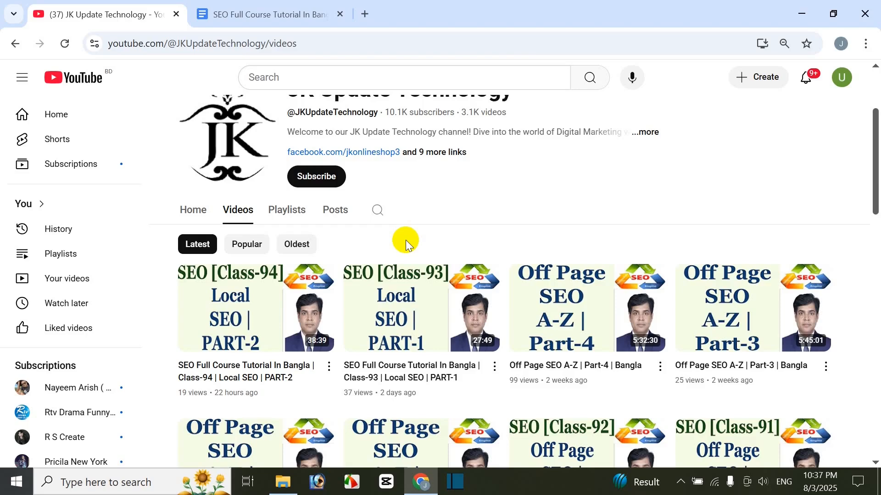
Step: Browse the JK Update Technology channel's videos and playlists, and view the Class-95 Local SEO lesson document
drag(874, 199, 877, 264)
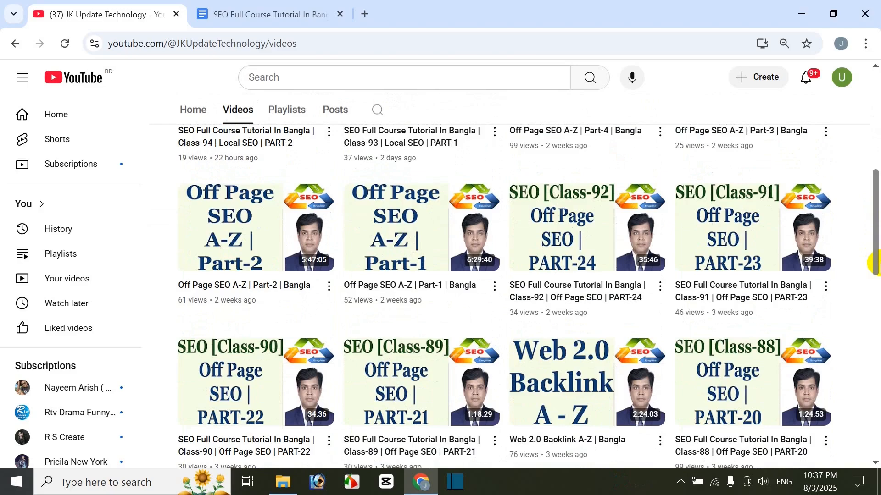
drag(873, 227, 877, 140)
click(285, 286)
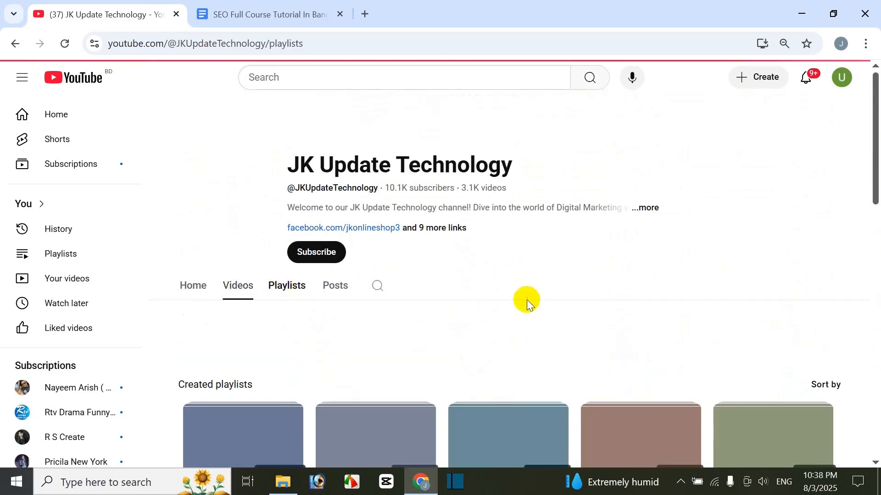
scroll(609, 290, down, 3)
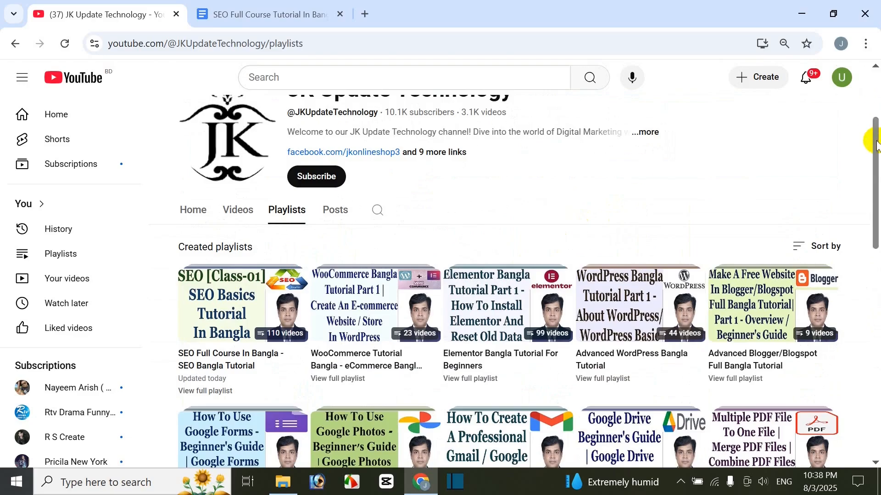
mouse_move(876, 140)
mouse_down()
mouse_move(876, 427)
mouse_move(876, 133)
mouse_up()
click(238, 347)
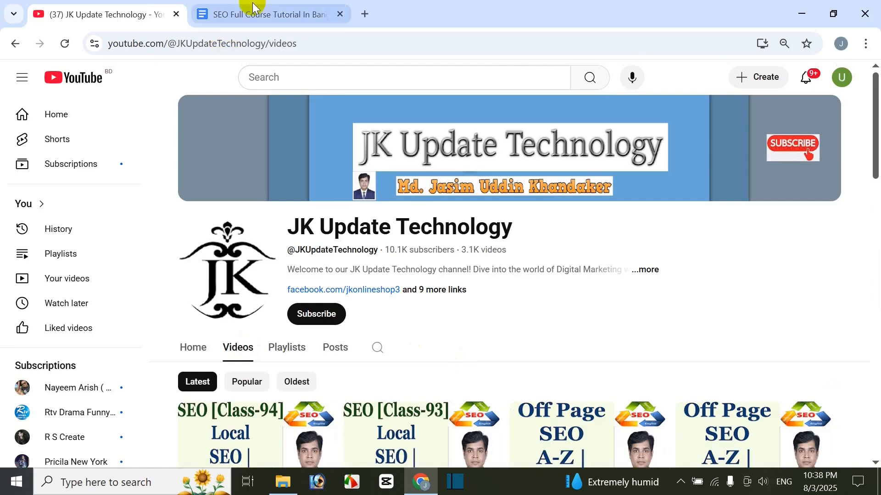
click(262, 14)
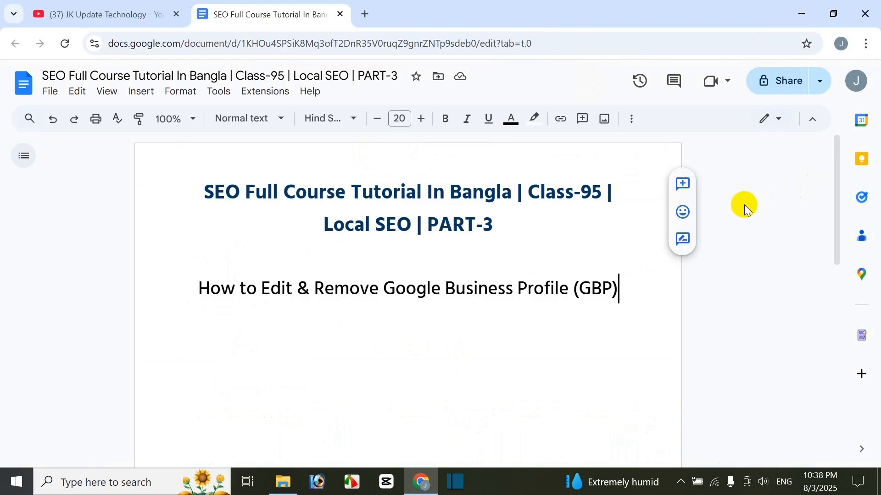
Step: Search Google for "gmb" in a new browser tab
click(365, 14)
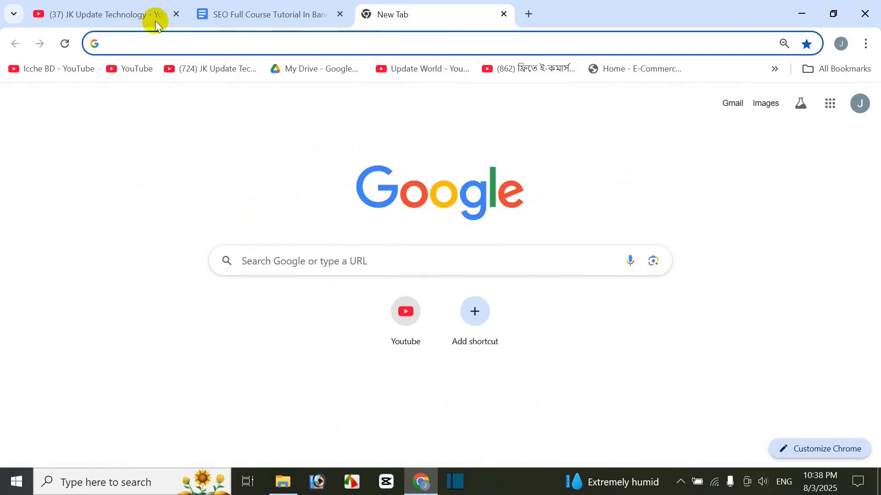
click(283, 271)
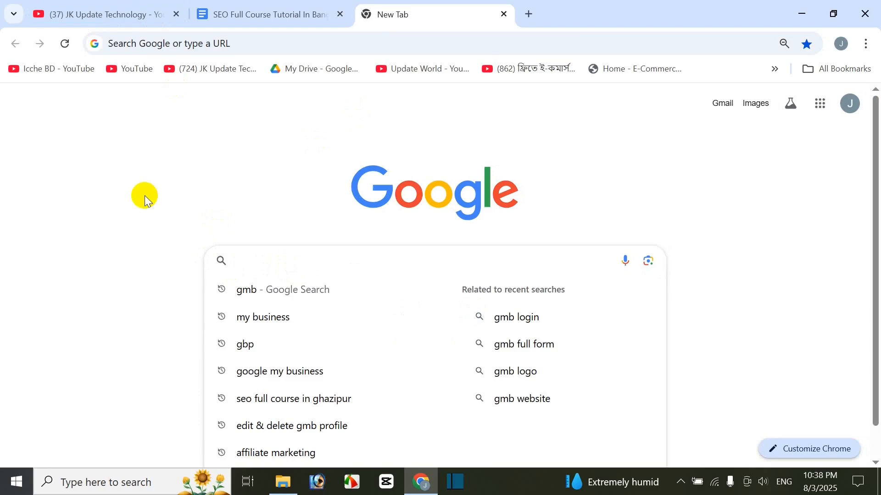
text(gmb)
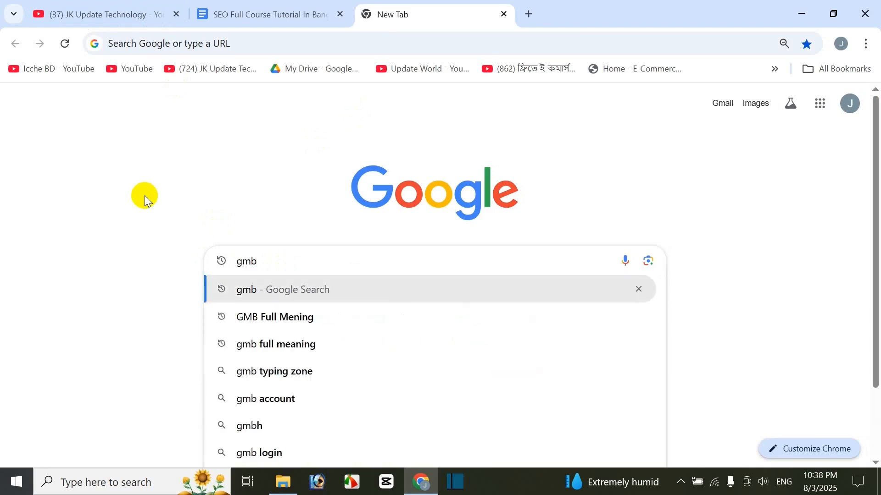
key(Return)
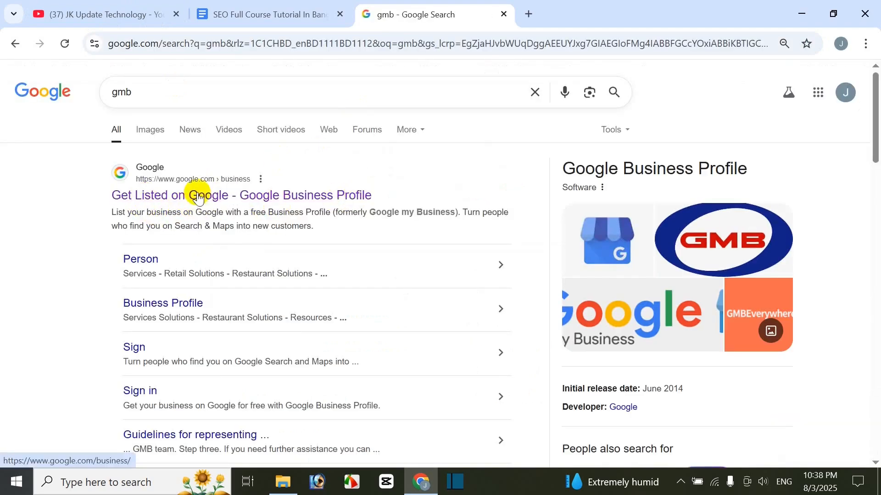
Step: Open the Google Business Profile site from the search results and go to the business manager
click(230, 201)
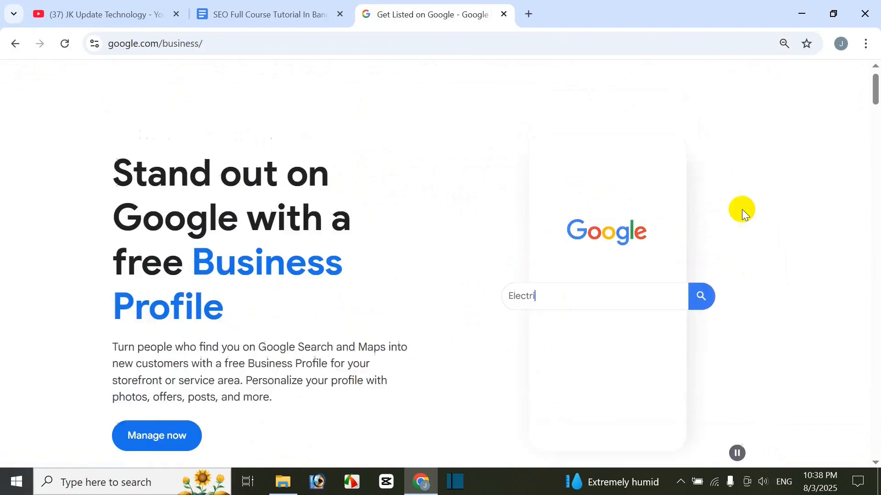
scroll(281, 243, down, 3)
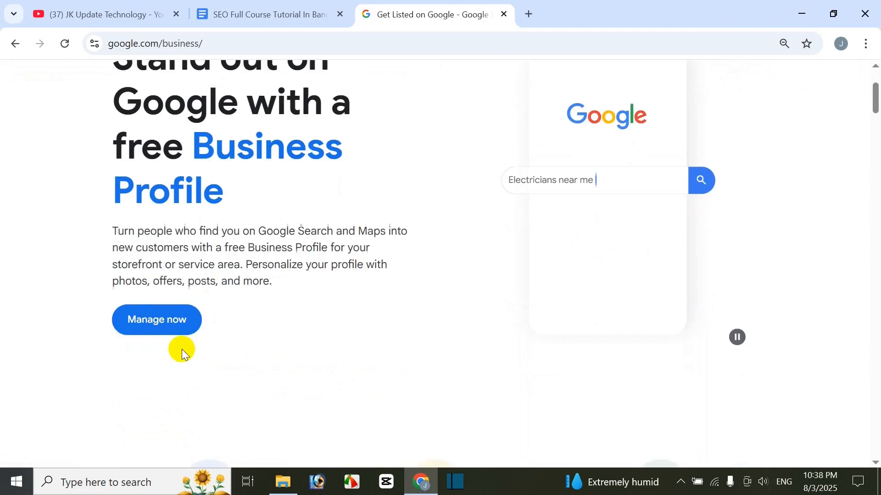
click(164, 326)
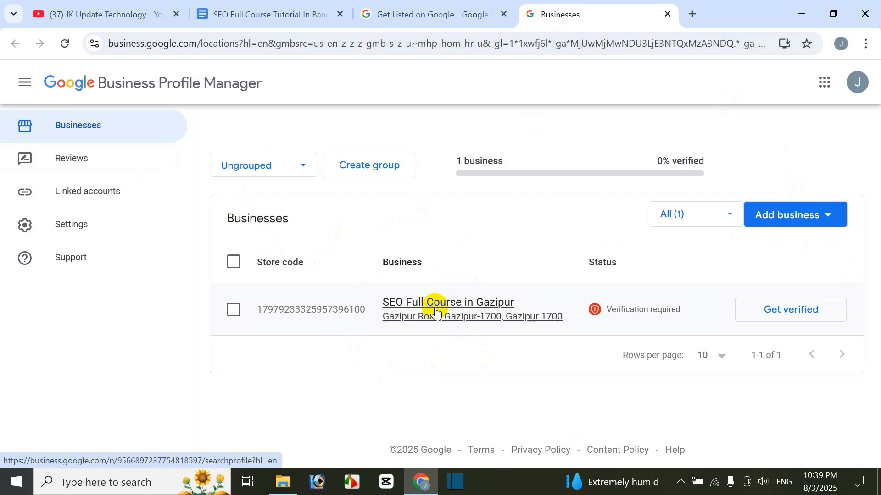
Step: View the form for adding a single business for another business, and return to the businesses list
click(787, 220)
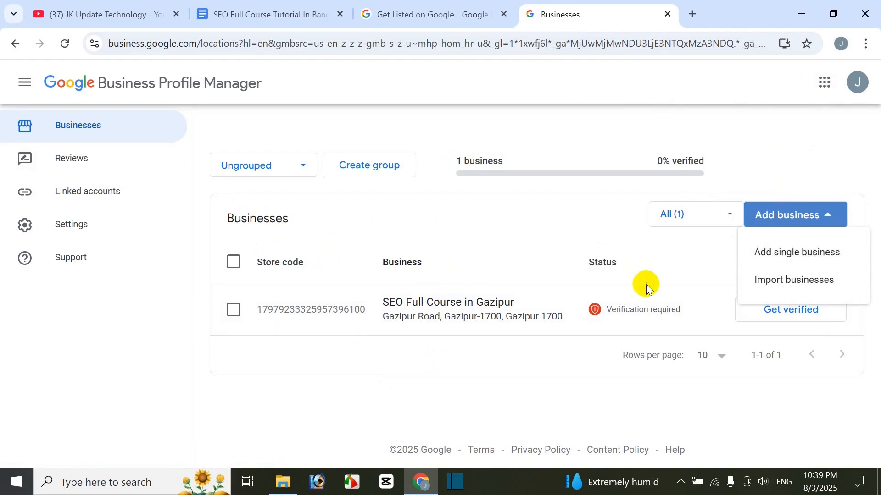
click(810, 260)
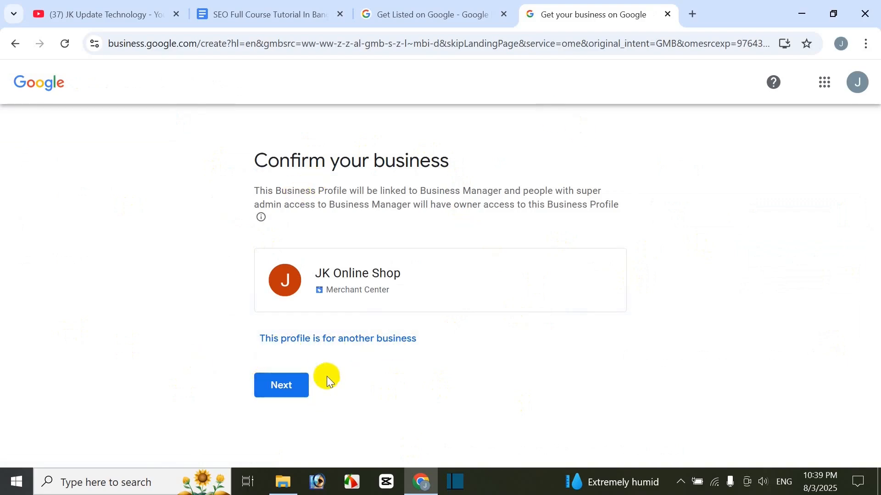
click(346, 348)
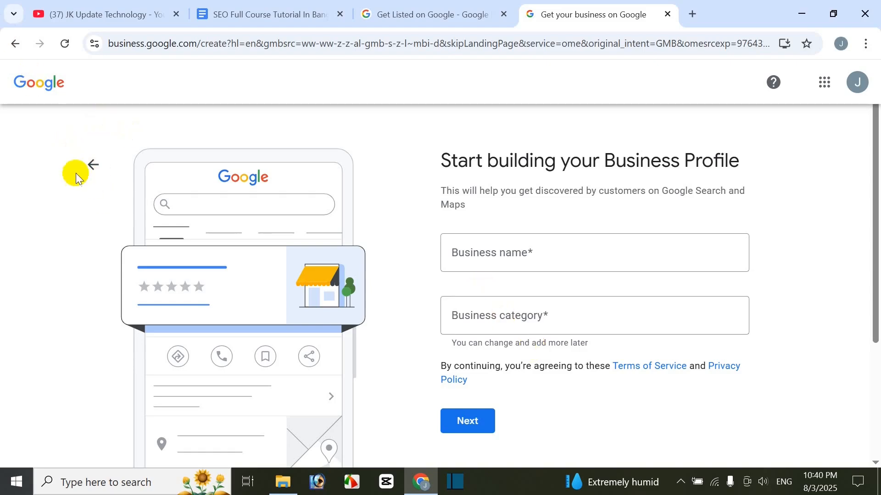
click(91, 164)
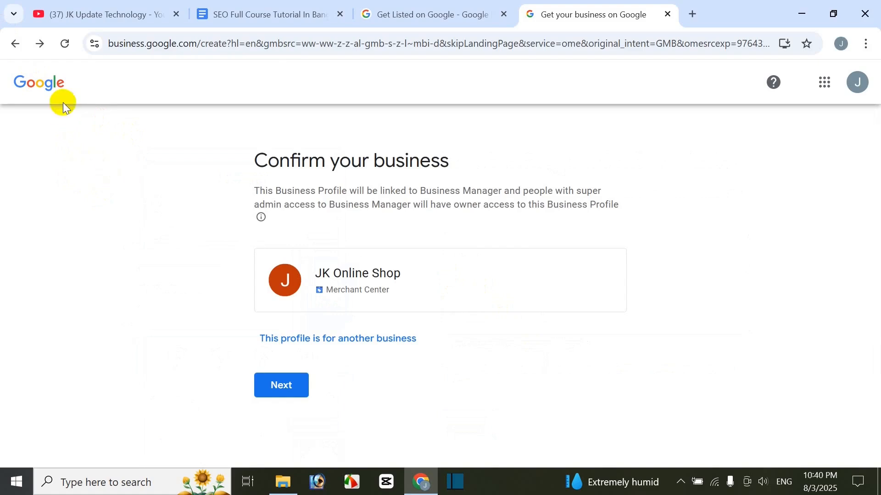
click(16, 41)
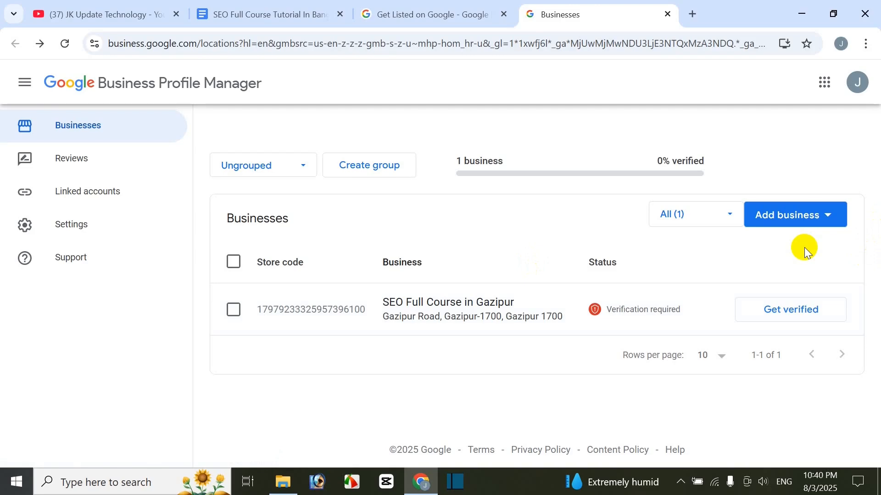
Step: View the latest Local SEO class videos on the YouTube channel and return to Business Profile Manager
click(73, 14)
scroll(340, 298, down, 1)
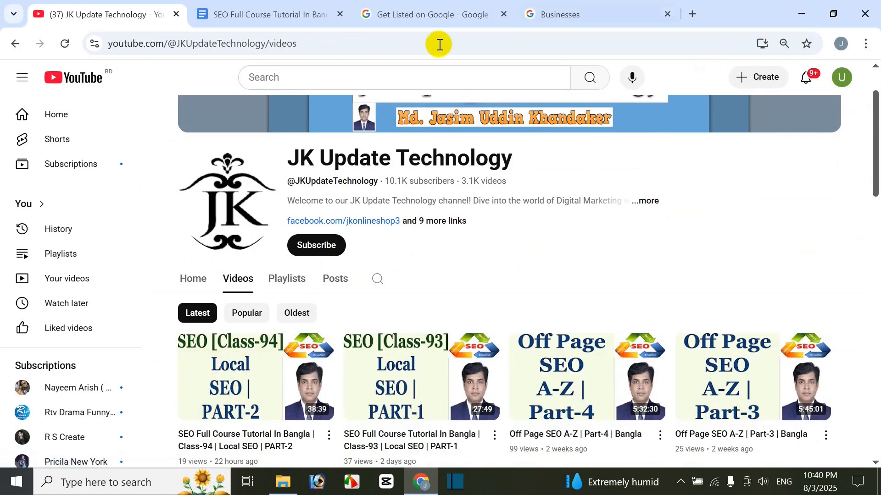
click(592, 8)
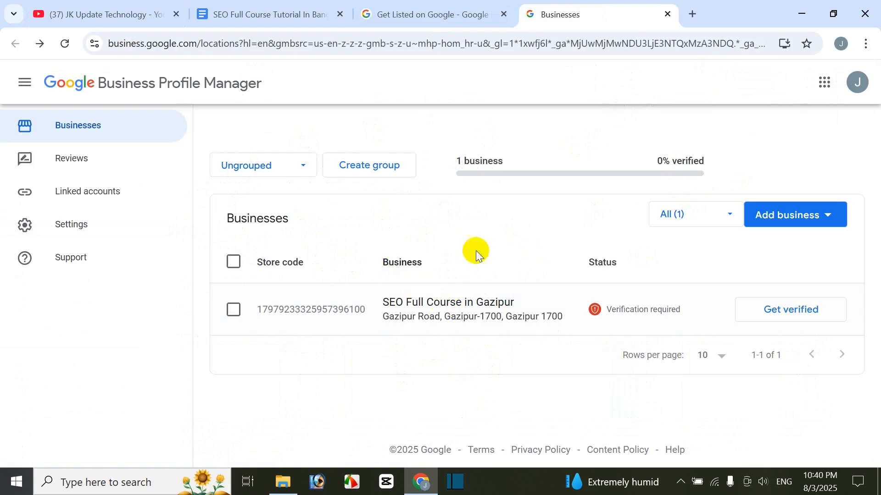
Step: Select the SEO Full Course in Gazipur business and view the actions available for it
click(234, 311)
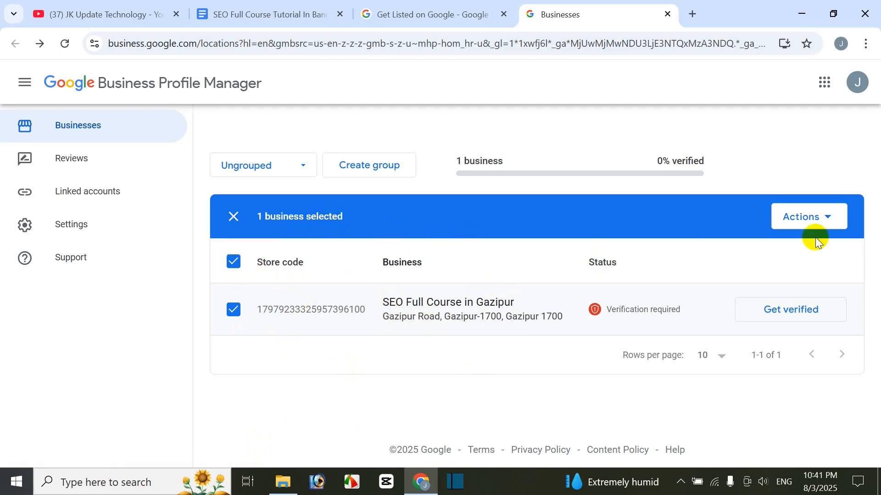
click(831, 218)
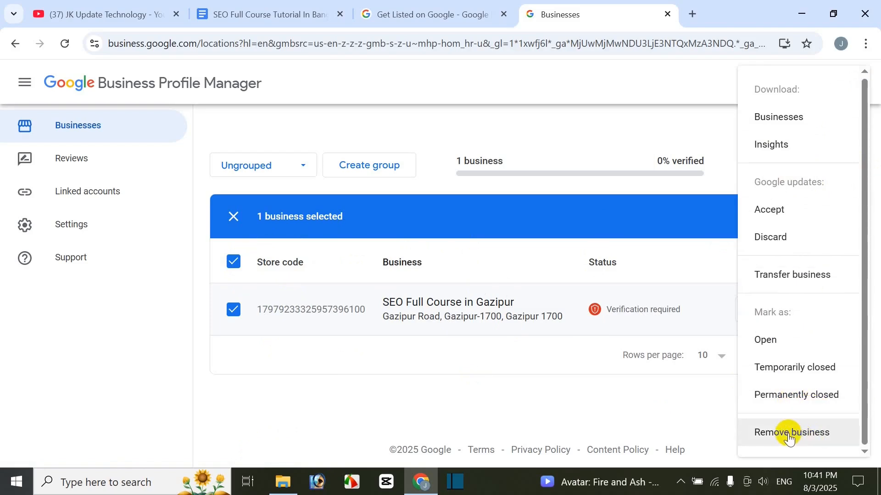
click(451, 386)
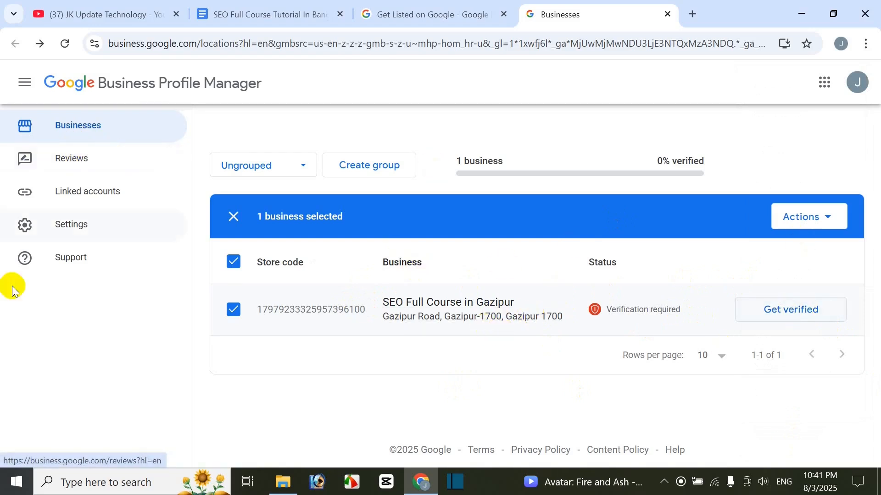
Step: View the linked accounts page and the options for adding a business in the businesses list
click(97, 196)
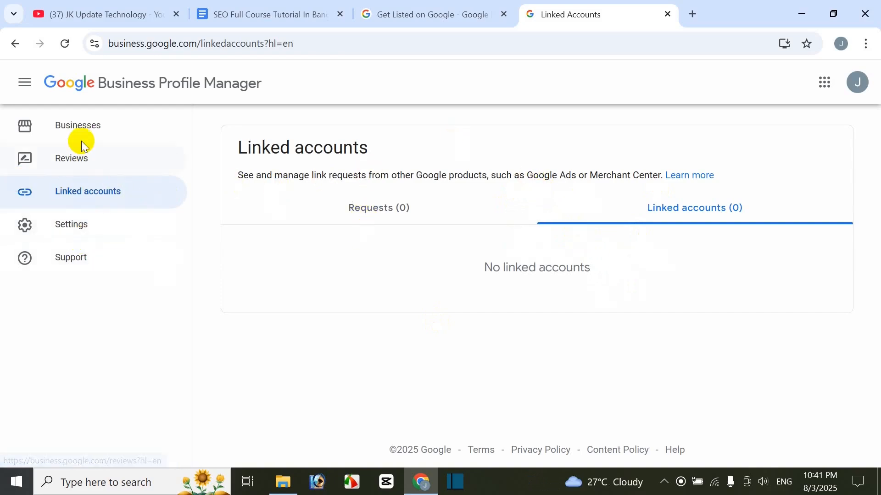
click(75, 125)
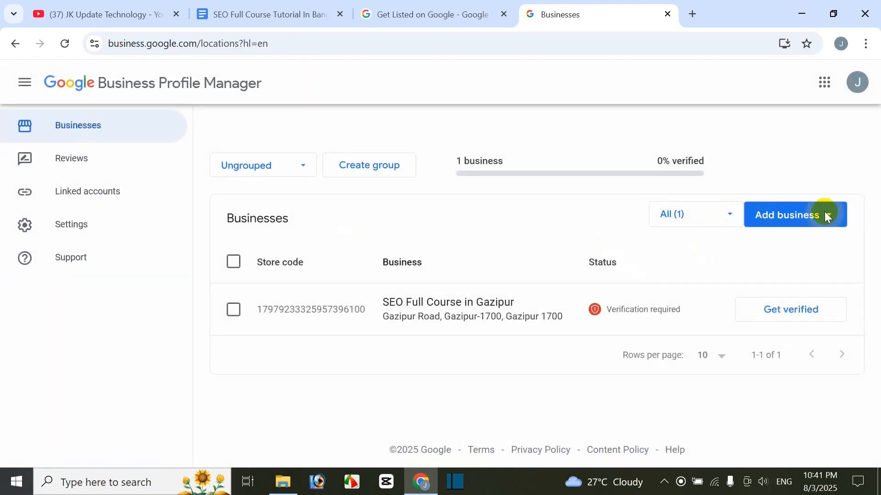
click(825, 214)
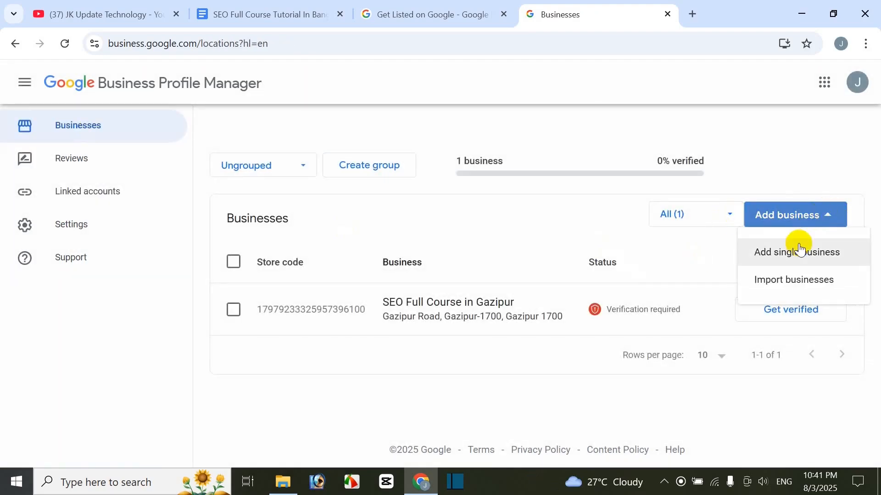
click(730, 145)
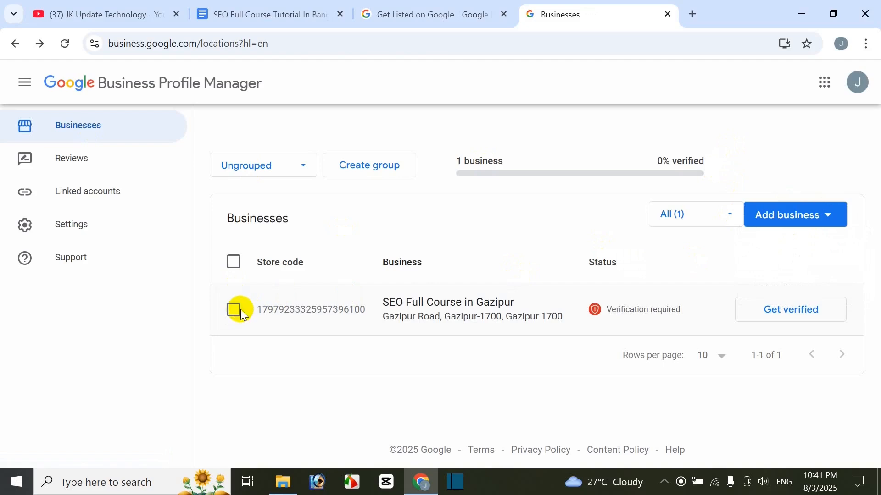
Step: Reselect the SEO Full Course in Gazipur business and review its closure and removal actions
click(240, 310)
click(834, 218)
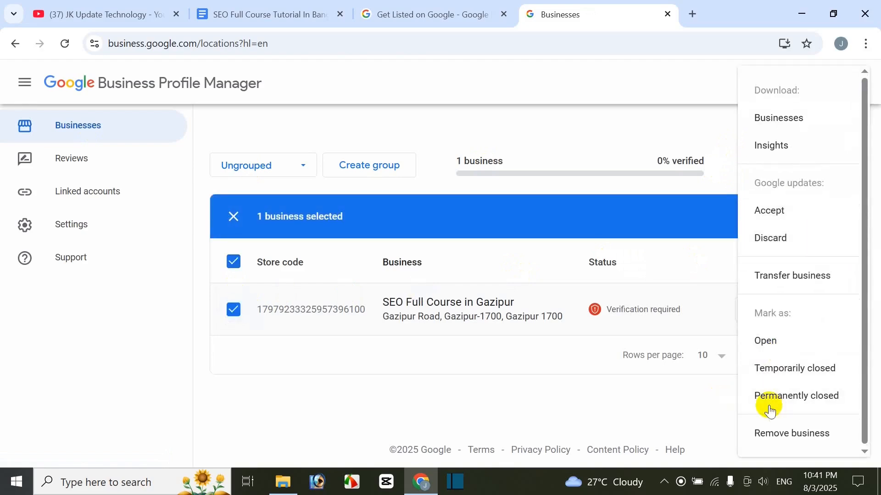
click(373, 406)
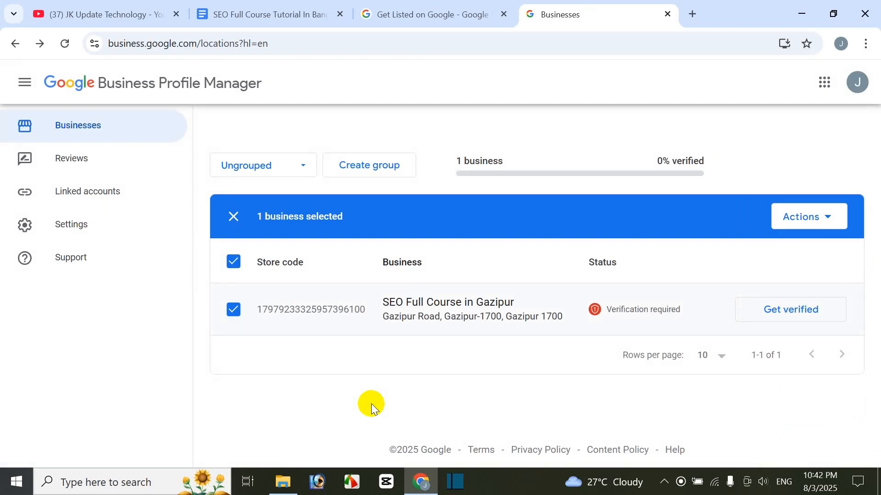
Step: Look at the YouTube channel's class videos again and return to the businesses list
click(94, 19)
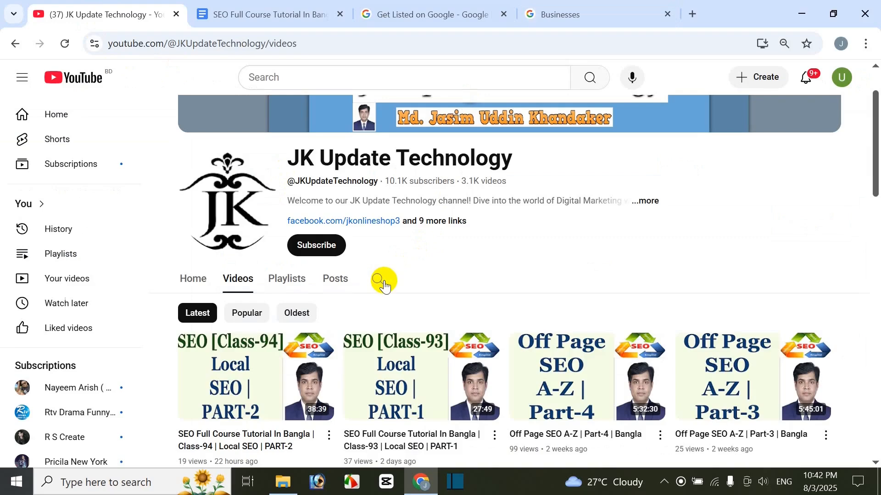
click(555, 17)
click(117, 16)
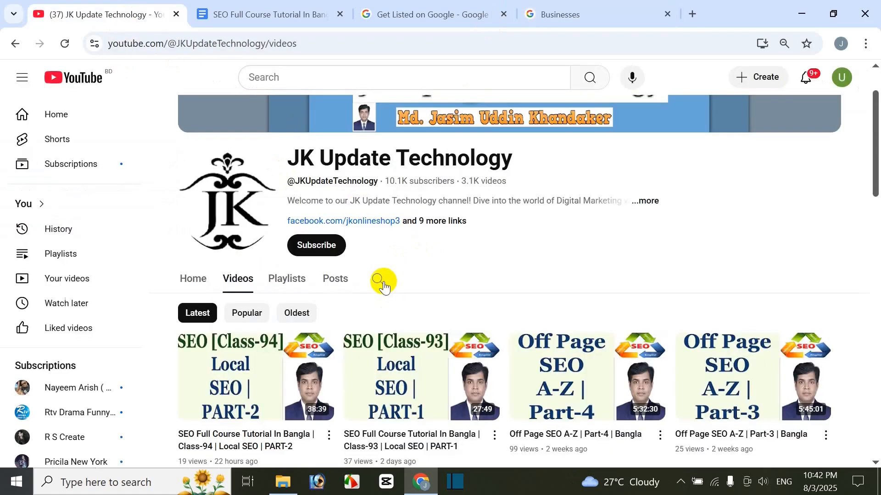
click(607, 14)
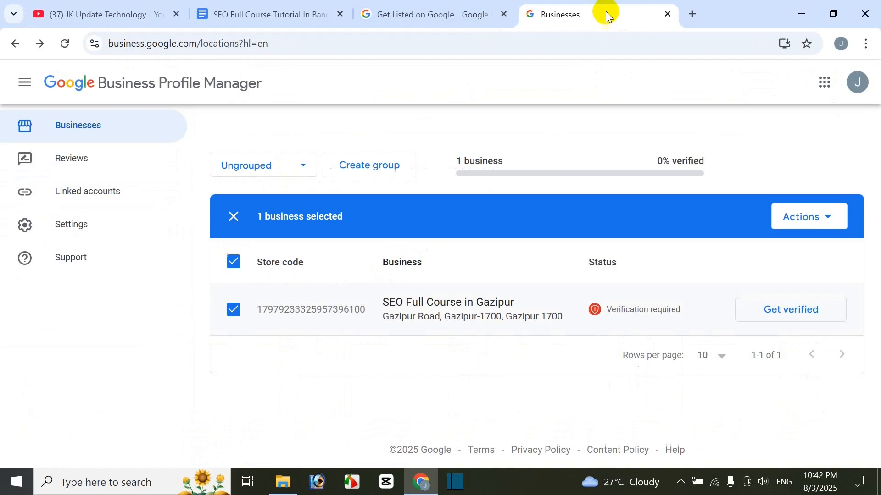
Step: Deselect the business and open the SEO Full Course in Gazipur profile, highlighting its business name
click(233, 262)
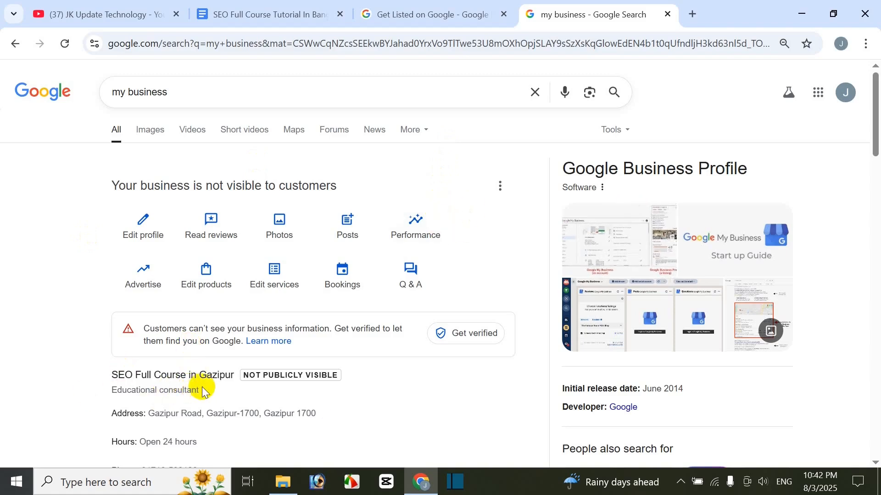
drag(114, 373, 233, 376)
click(22, 208)
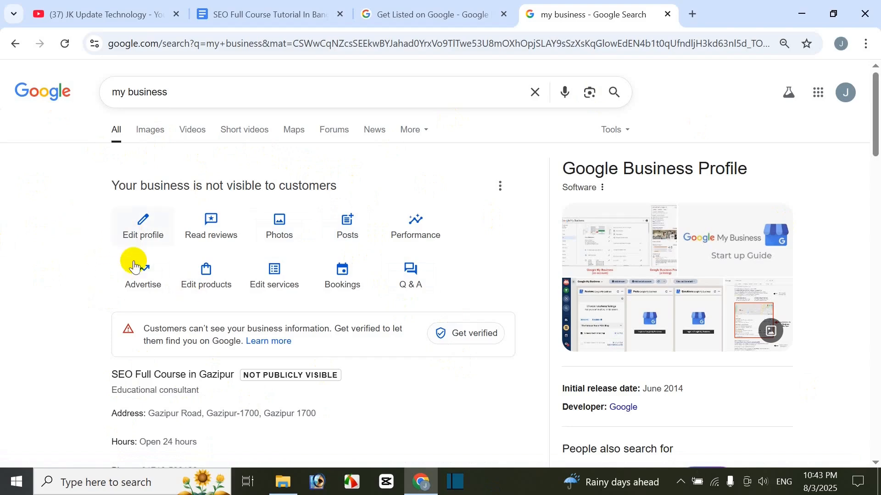
Step: Open the profile's business information for editing and view its About and Contact details
click(140, 225)
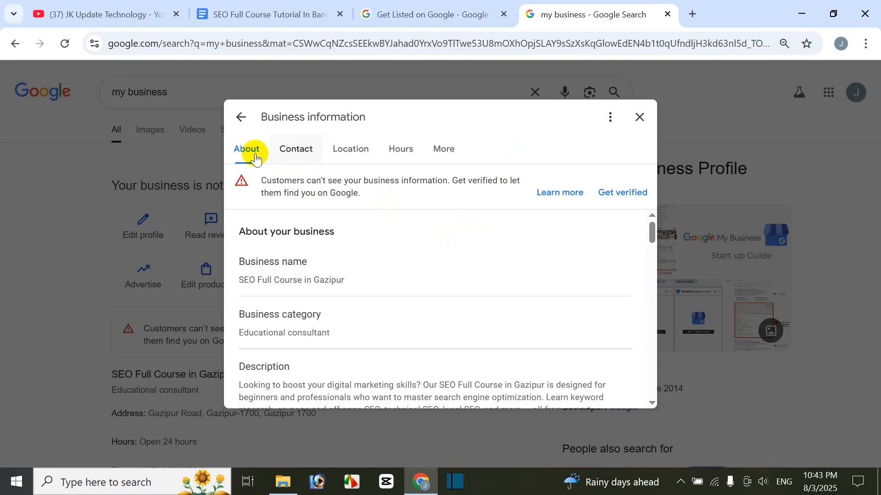
mouse_move(648, 229)
mouse_down()
mouse_move(633, 340)
mouse_move(642, 225)
mouse_up()
click(297, 150)
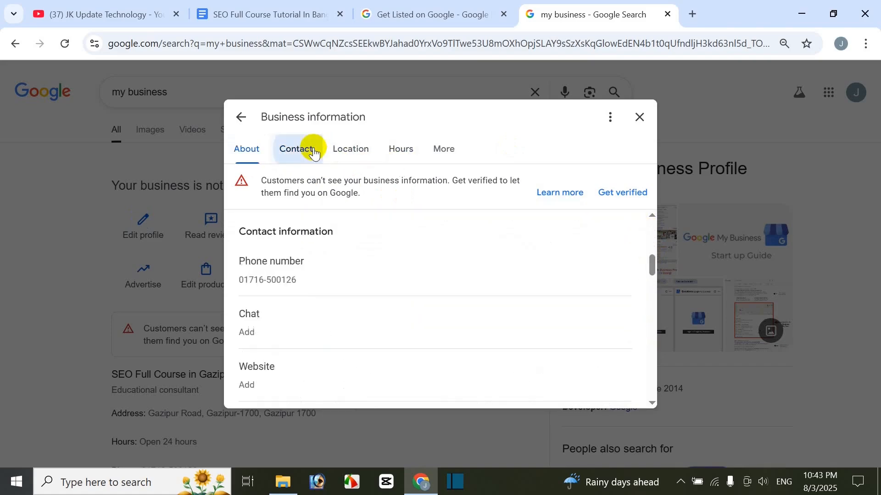
Step: View the business's Location section, and return to the About section to look over its category and description
click(347, 148)
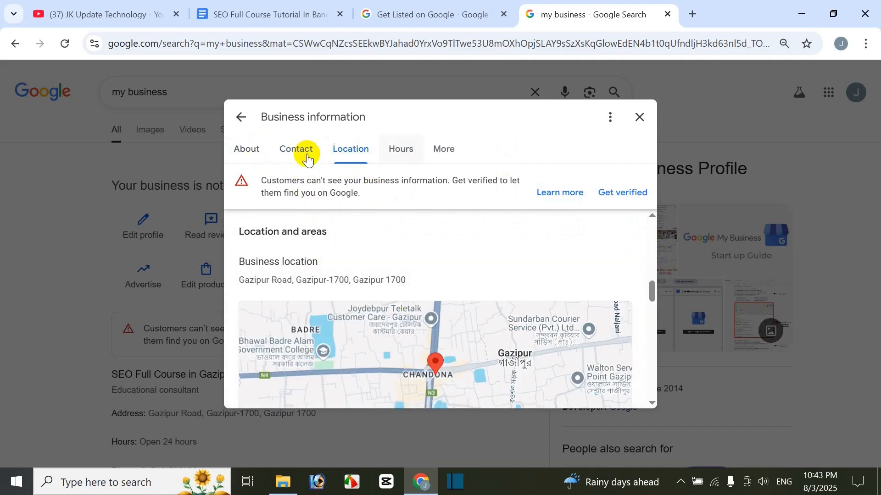
click(255, 153)
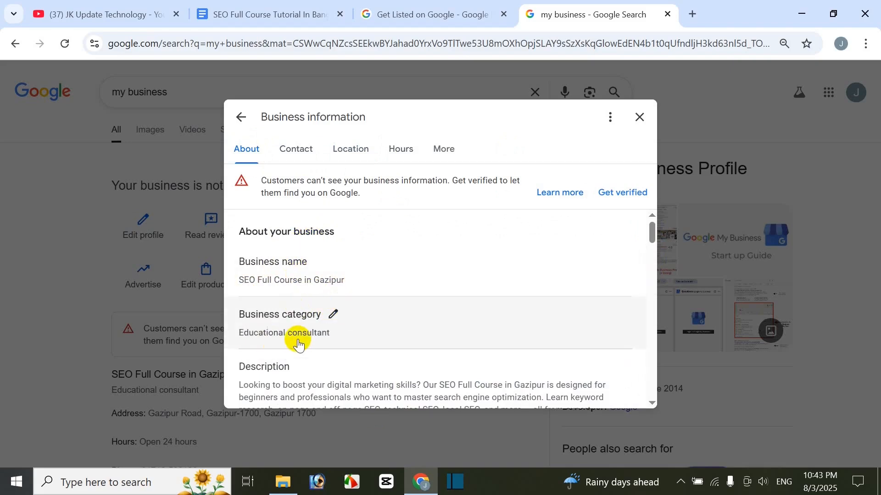
scroll(360, 331, down, 3)
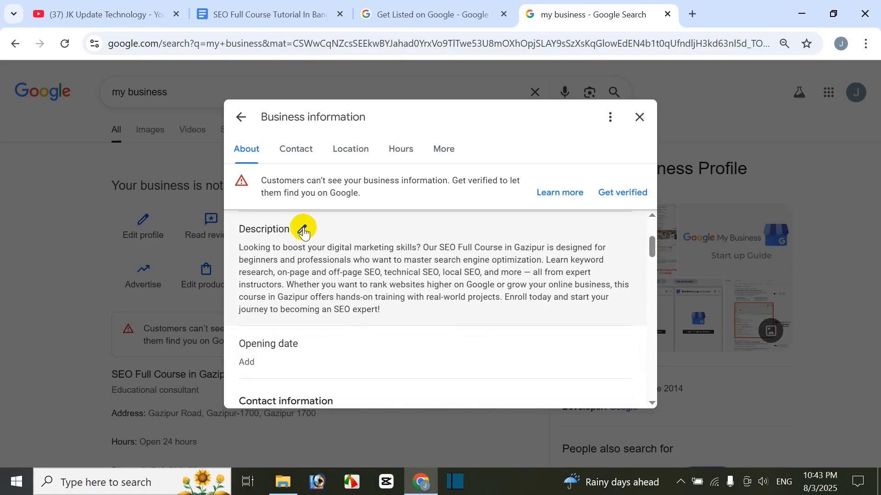
scroll(350, 302, up, 3)
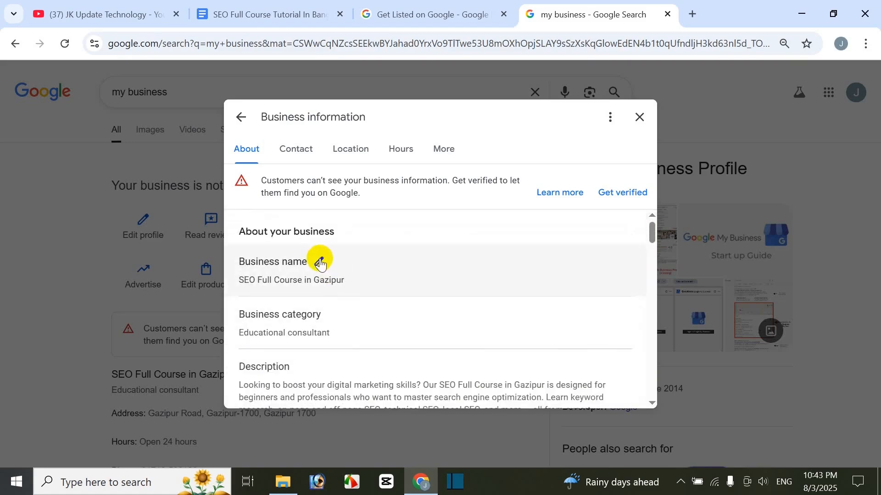
Step: Open the business name for editing and cancel the edit
click(320, 263)
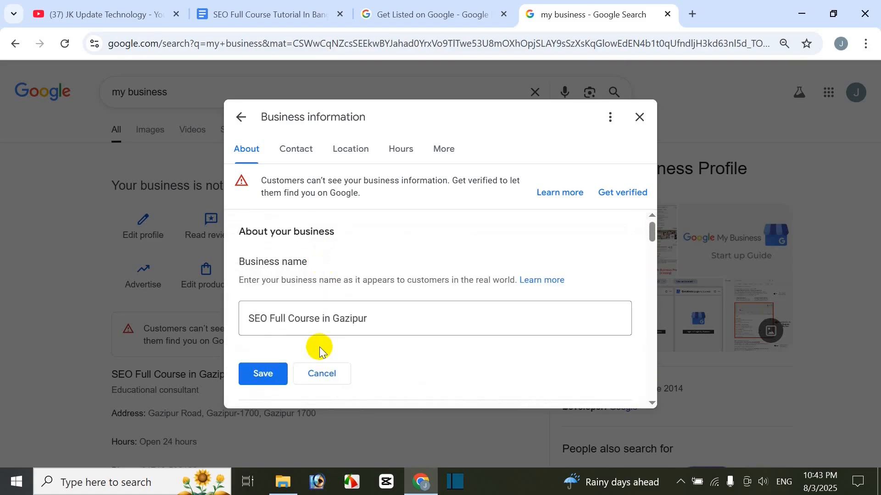
click(311, 380)
scroll(320, 324, down, 3)
scroll(320, 325, up, 1)
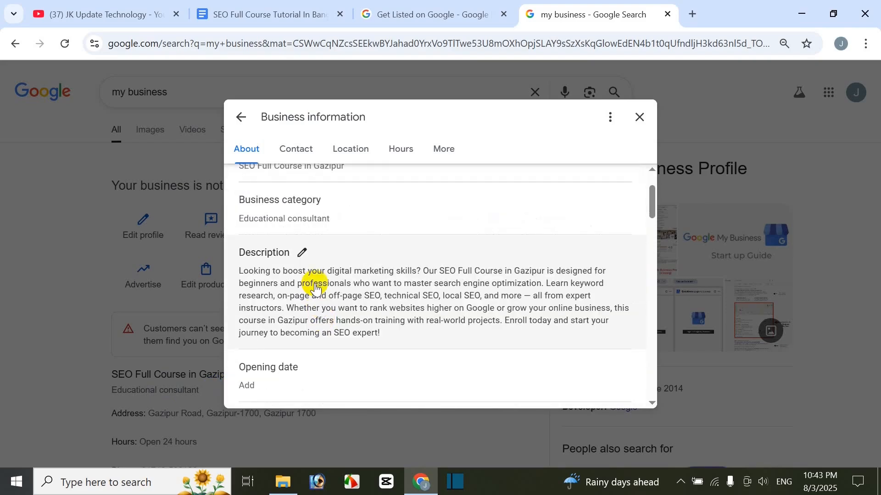
Step: Open the business description for editing, look through its form options, and cancel the edit
click(303, 254)
scroll(412, 384, down, 2)
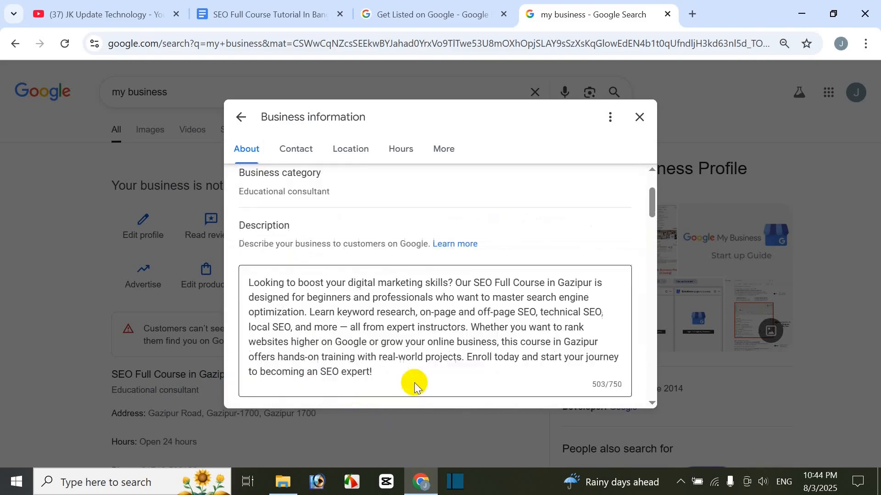
scroll(321, 321, down, 3)
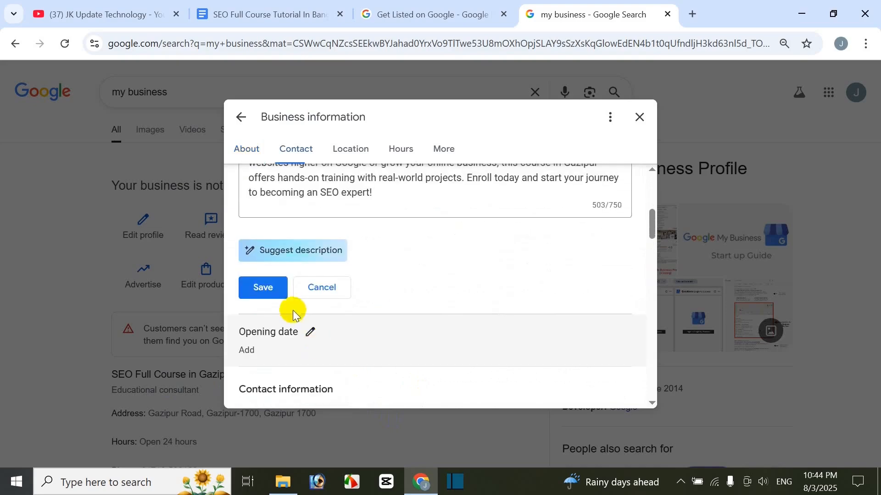
click(320, 288)
scroll(321, 316, down, 1)
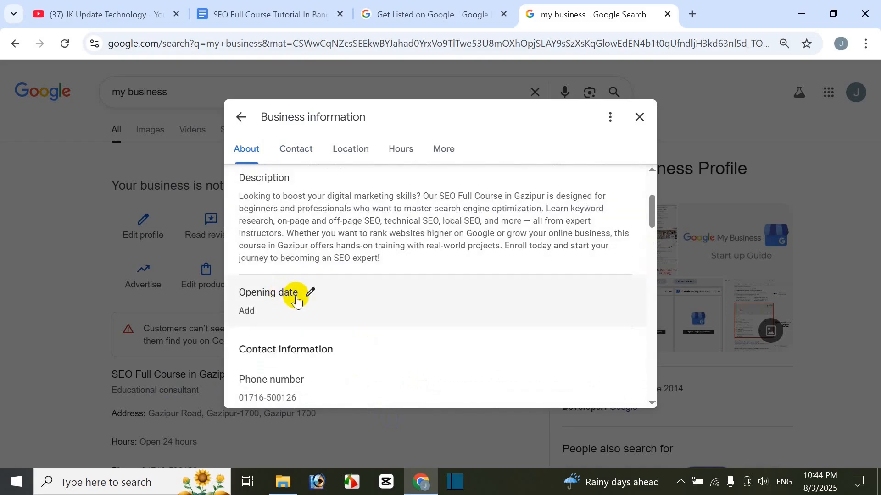
Step: Set the business's opening date to 2 August 2025 and save it
click(309, 293)
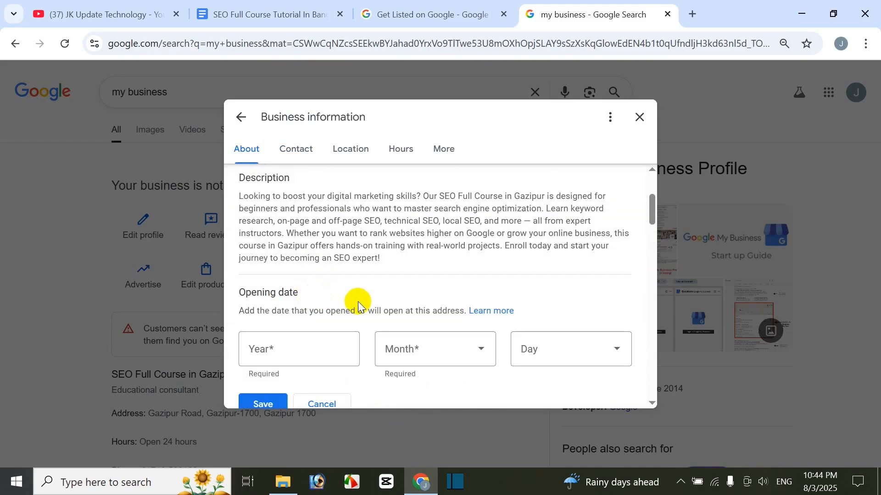
scroll(489, 317, down, 1)
click(326, 282)
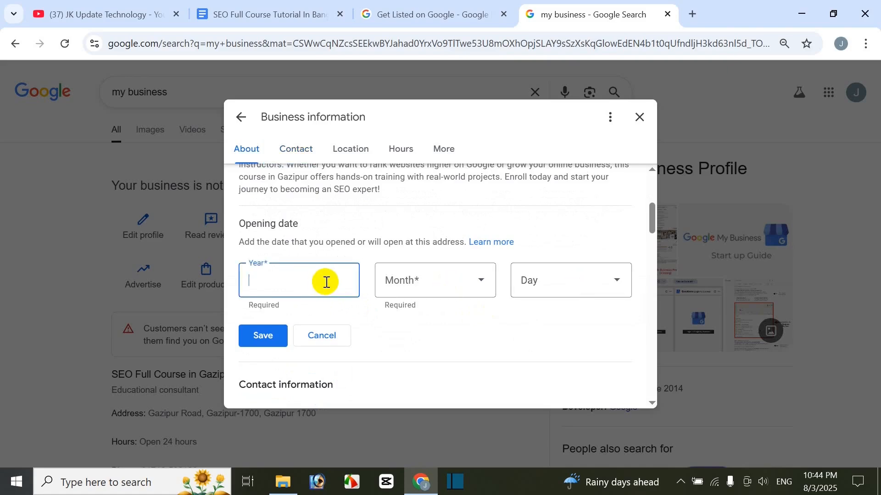
text(2025)
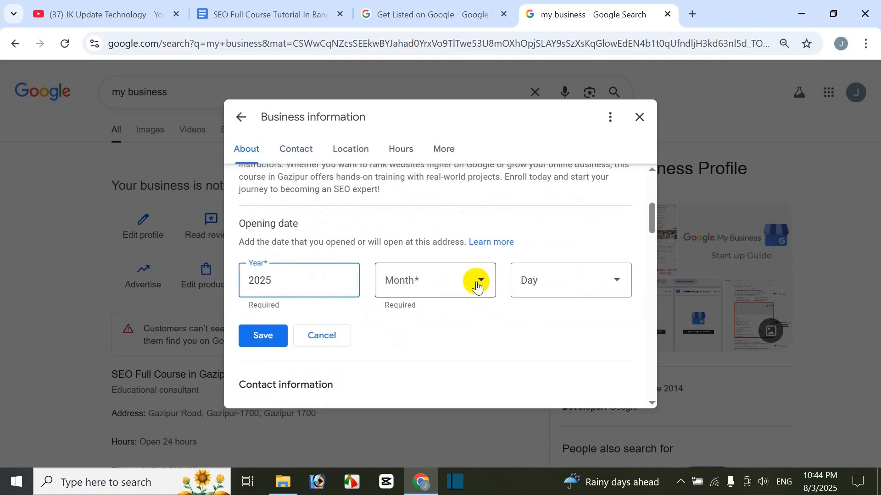
click(476, 281)
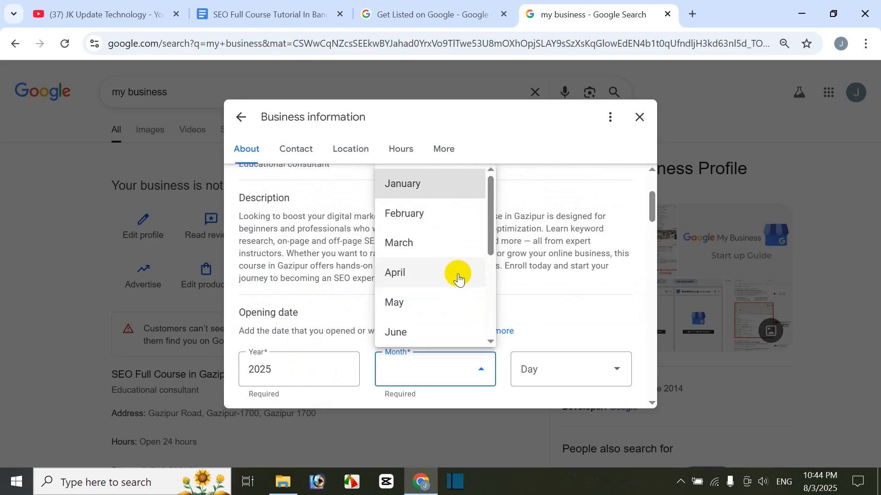
scroll(443, 280, down, 3)
click(436, 264)
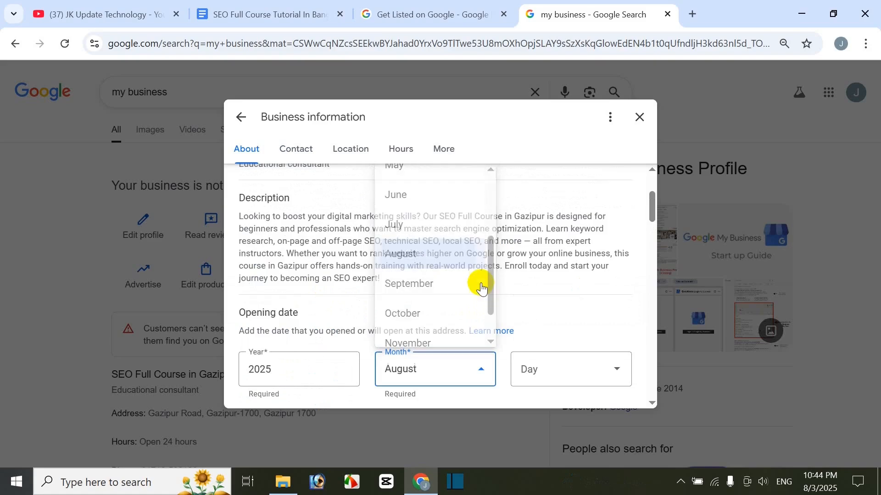
click(578, 376)
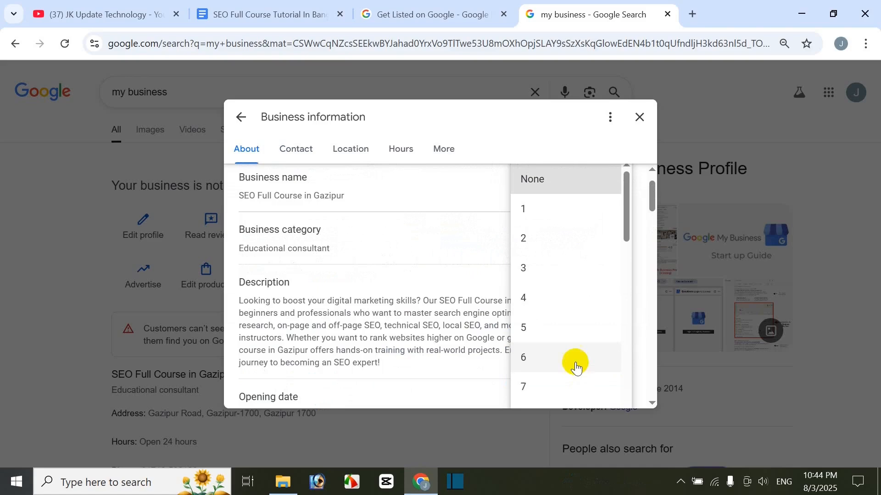
click(545, 241)
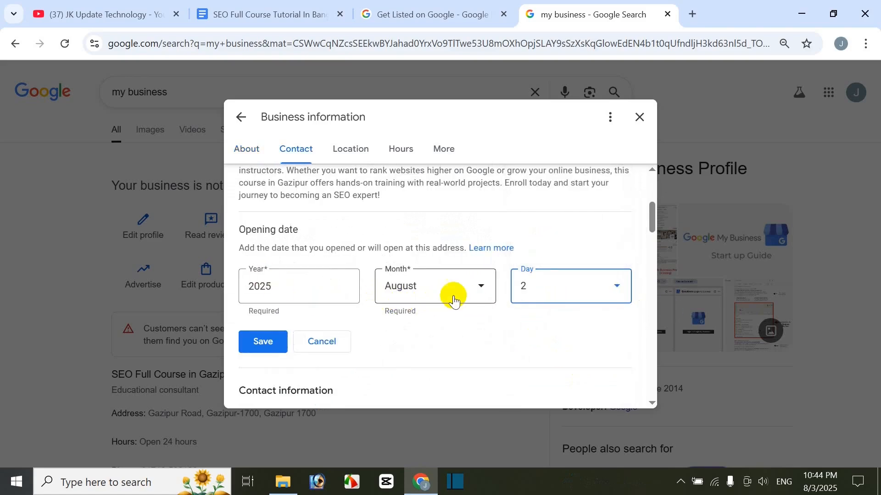
click(269, 339)
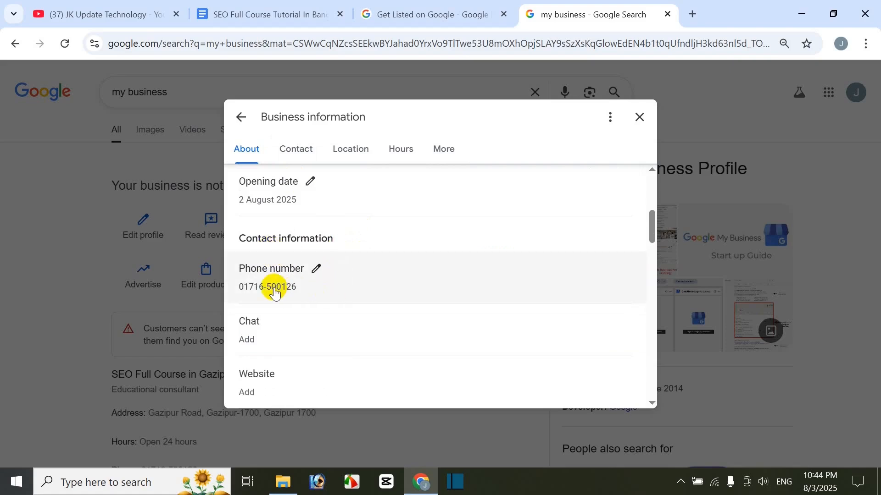
Step: Open the business phone number for editing and cancel the edit
click(316, 269)
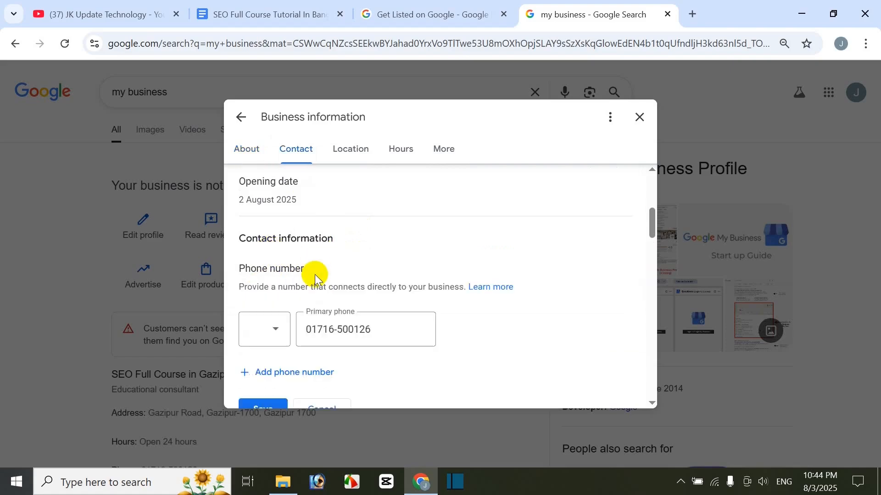
scroll(333, 367, down, 2)
click(330, 344)
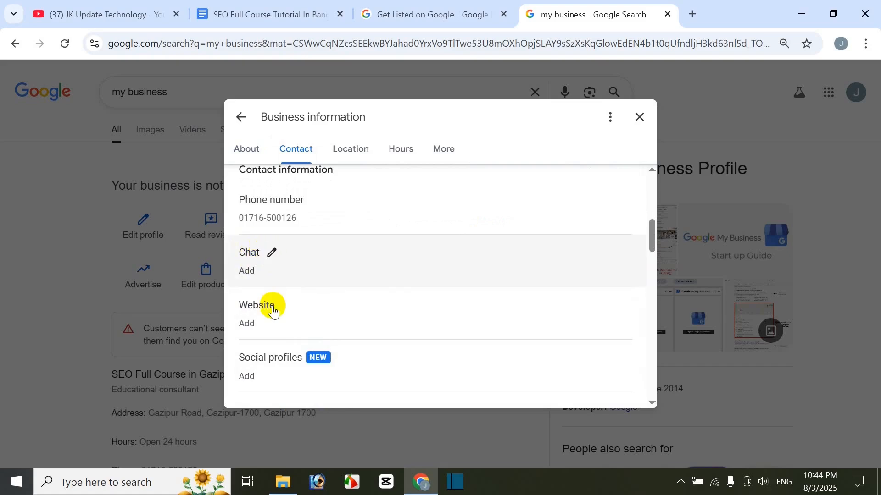
Step: Open the website link field under the contact information and cancel the edit
click(289, 303)
scroll(304, 355, down, 1)
scroll(304, 355, down, 2)
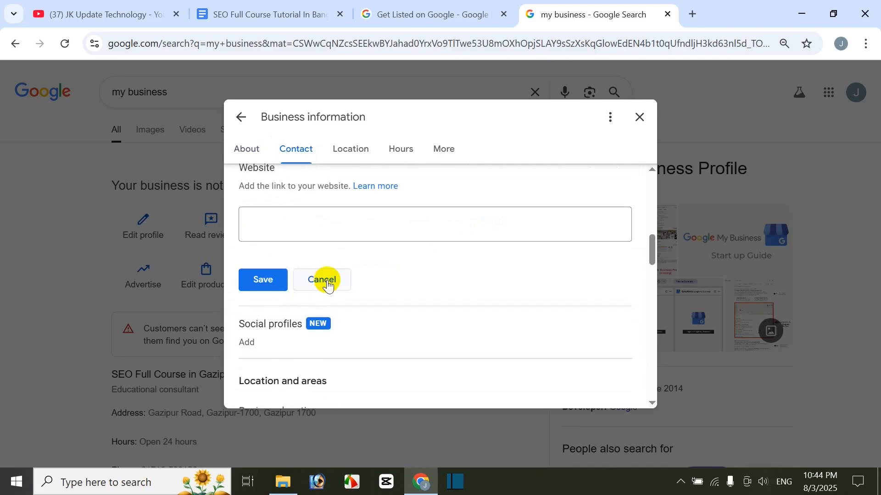
click(326, 280)
Step: Review the business location, its map and the service areas in the business information
scroll(374, 308, down, 2)
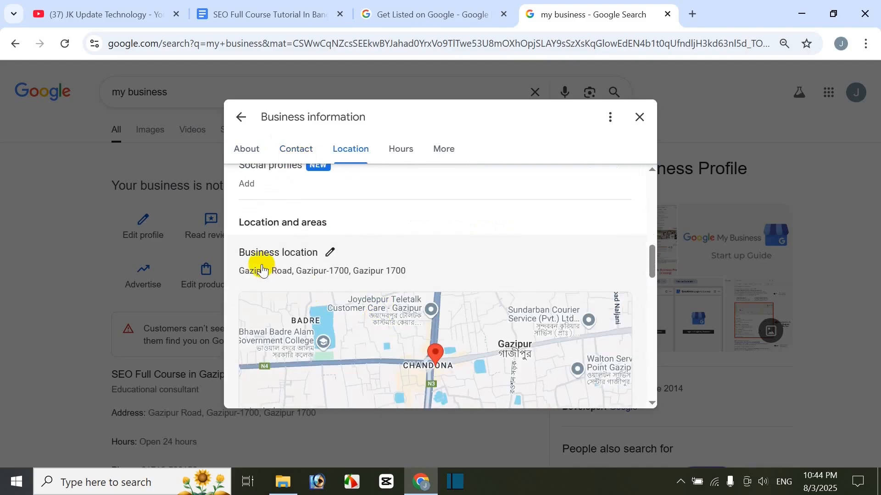
scroll(413, 304, down, 2)
scroll(424, 309, down, 2)
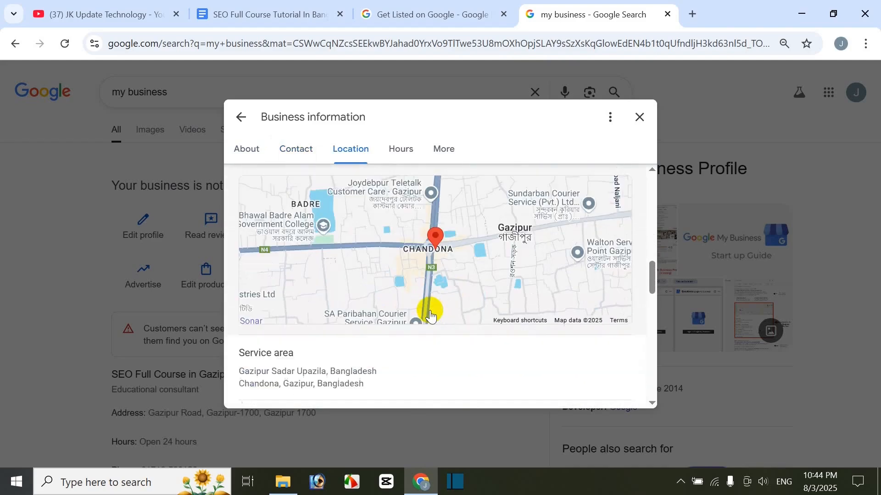
scroll(427, 314, down, 2)
scroll(424, 312, up, 2)
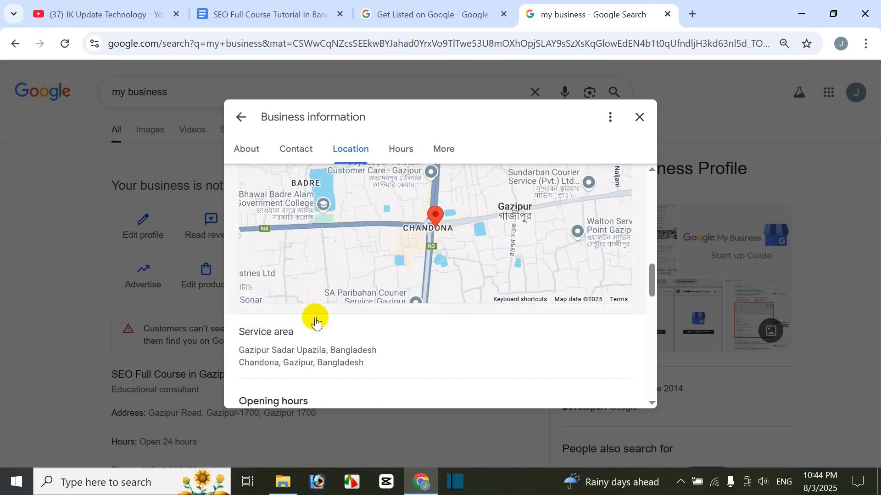
mouse_move(306, 334)
scroll(306, 333, up, 3)
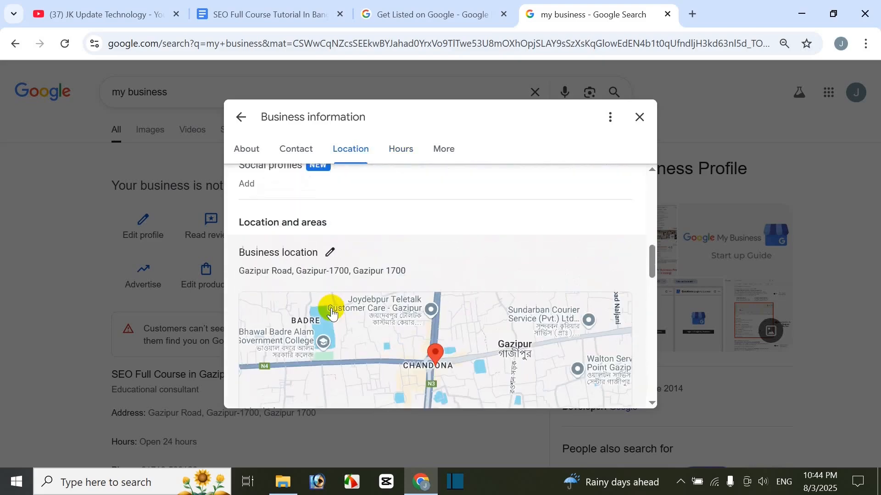
Step: Try to reposition the business location's map pin east of Chandona, and cancel the location edit
click(332, 253)
scroll(590, 315, down, 3)
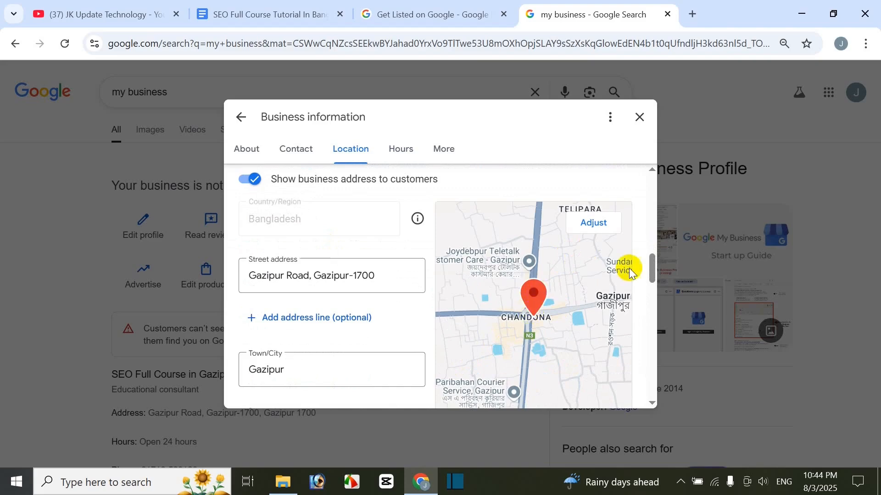
click(597, 222)
drag(538, 302, 505, 294)
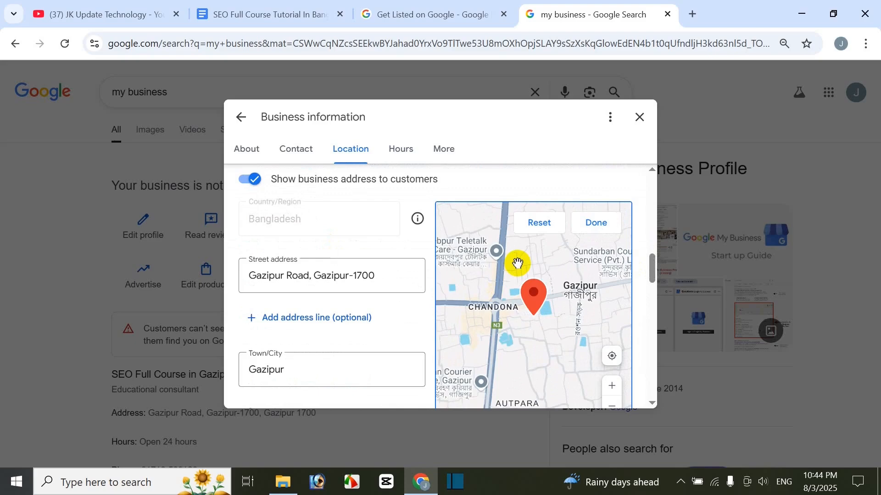
scroll(526, 252, up, 1)
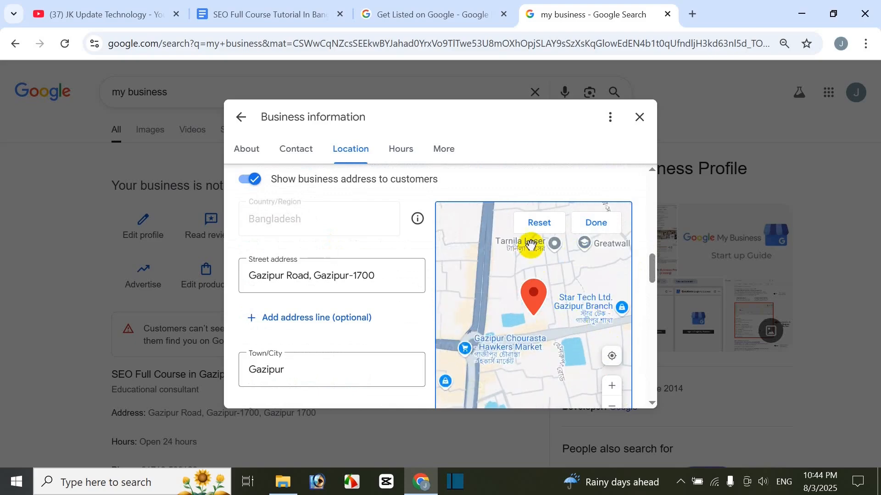
scroll(374, 362, down, 6)
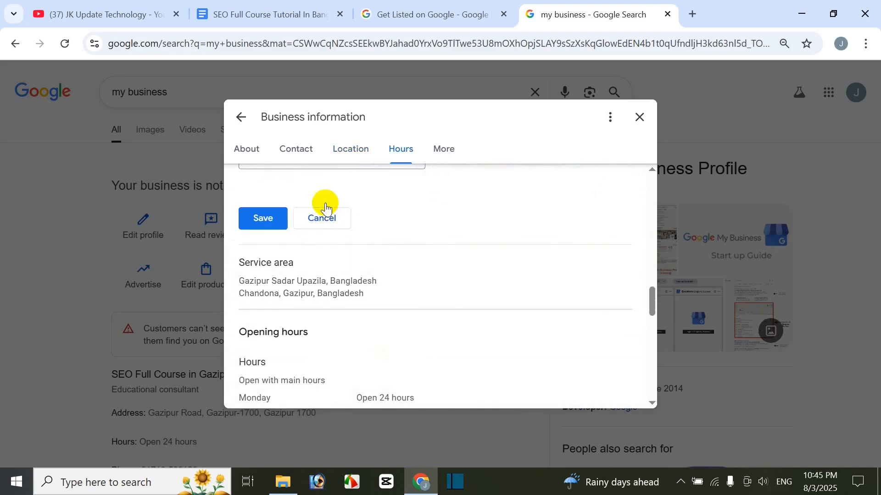
click(324, 210)
Step: Review the service area, weekly opening hours, special hours and the additional hour types offered
scroll(384, 256, down, 7)
scroll(393, 310, down, 3)
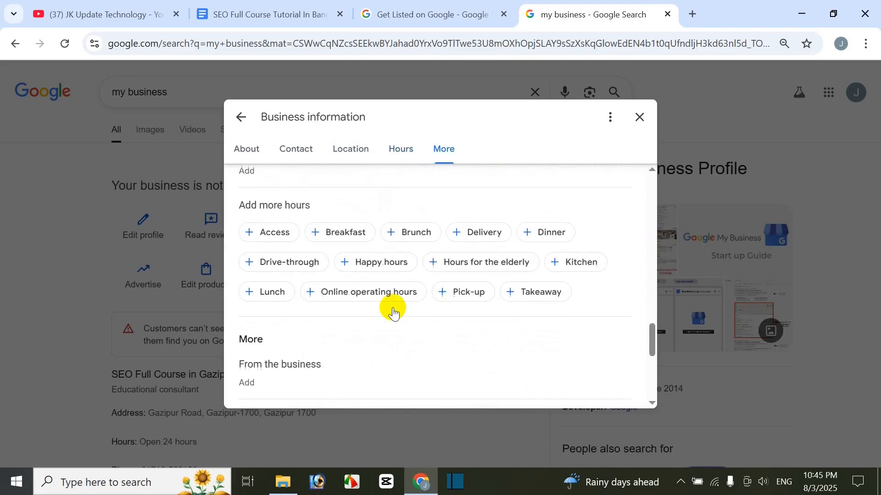
scroll(393, 307, up, 7)
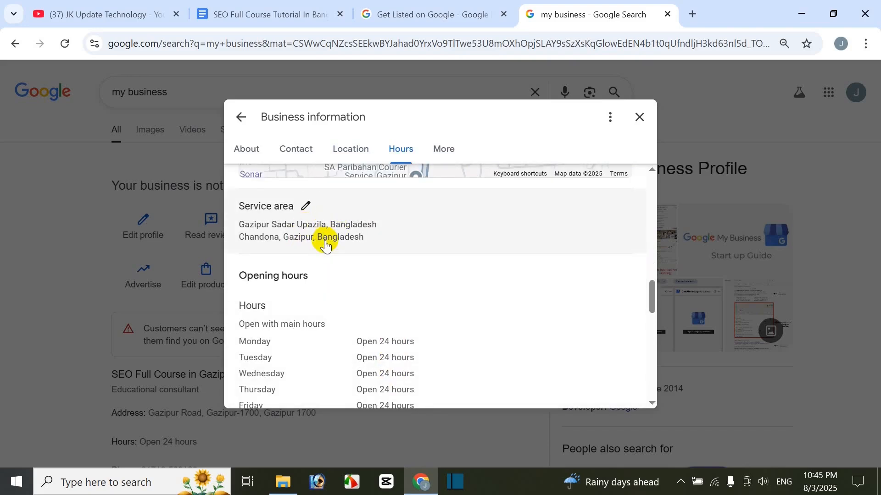
scroll(321, 238, down, 2)
scroll(356, 327, down, 2)
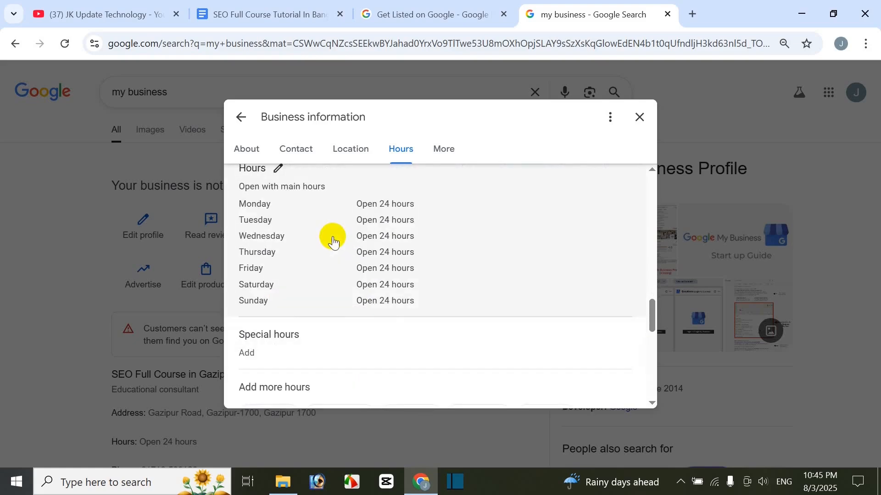
scroll(333, 242, up, 1)
Step: Open the main opening hours for editing and examine the open and closed status options and weekday hours
click(278, 236)
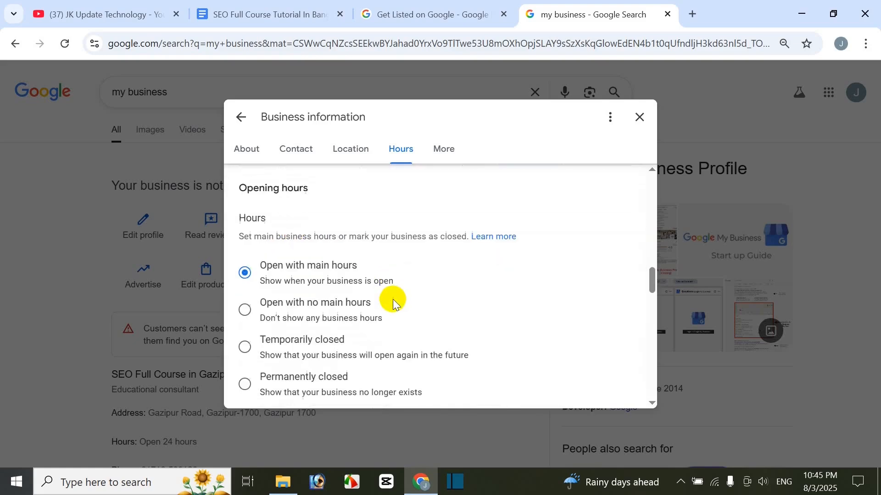
scroll(394, 304, down, 1)
scroll(347, 355, up, 1)
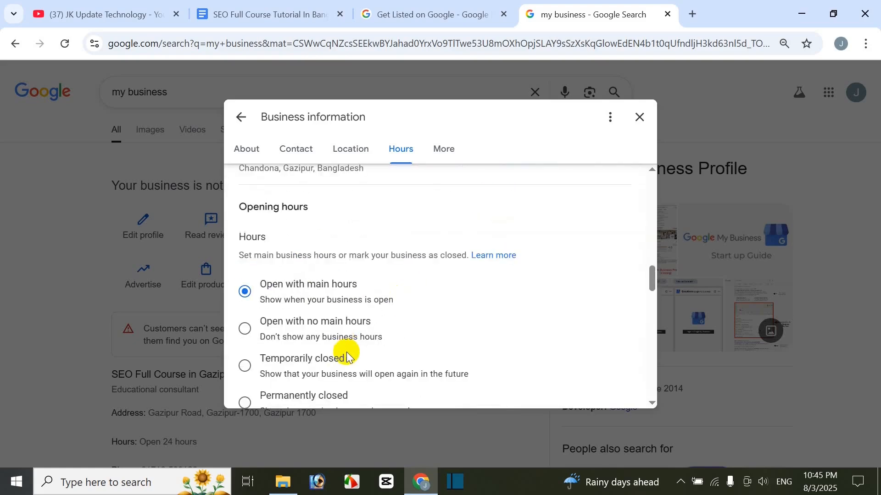
scroll(324, 316, down, 1)
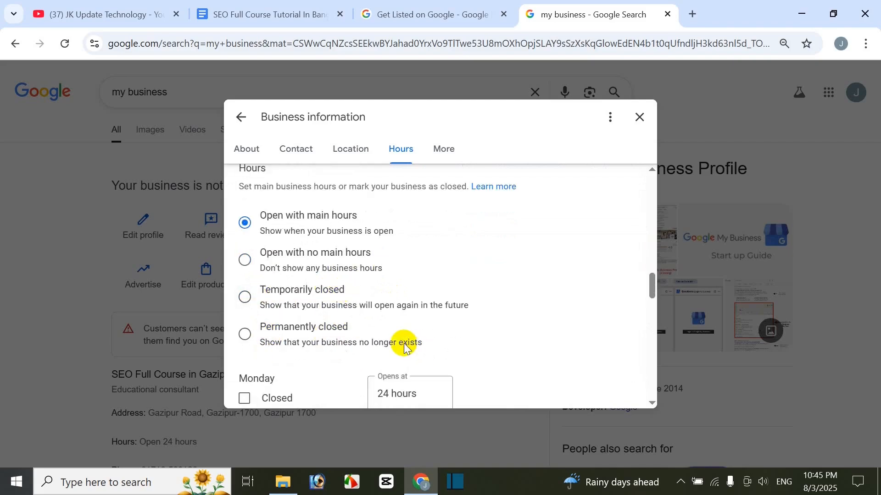
scroll(404, 344, up, 2)
scroll(404, 345, down, 4)
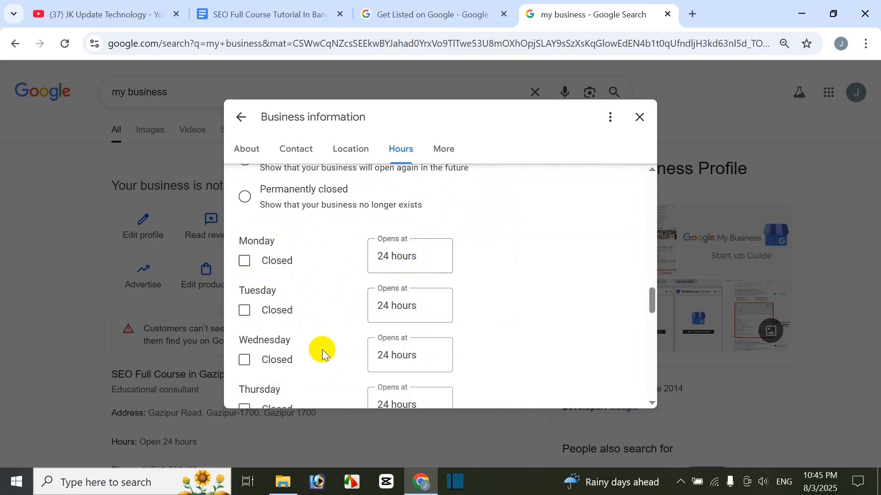
Step: Cancel the main opening hours edit and review the special hours and additional hour types offered
scroll(431, 358, down, 6)
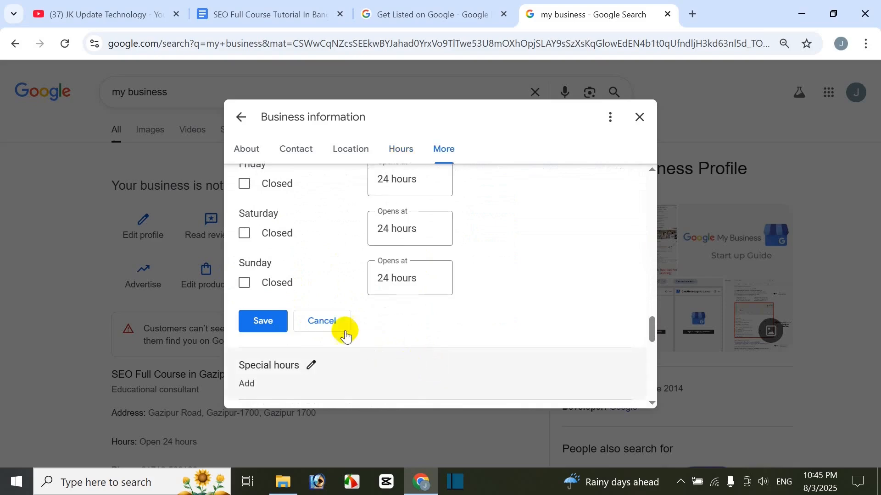
click(336, 327)
scroll(337, 326, down, 7)
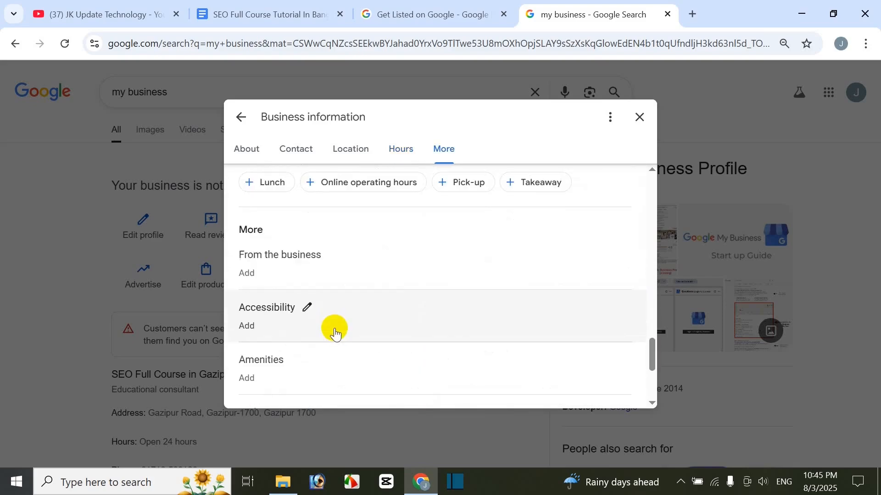
scroll(337, 330, up, 4)
mouse_move(309, 255)
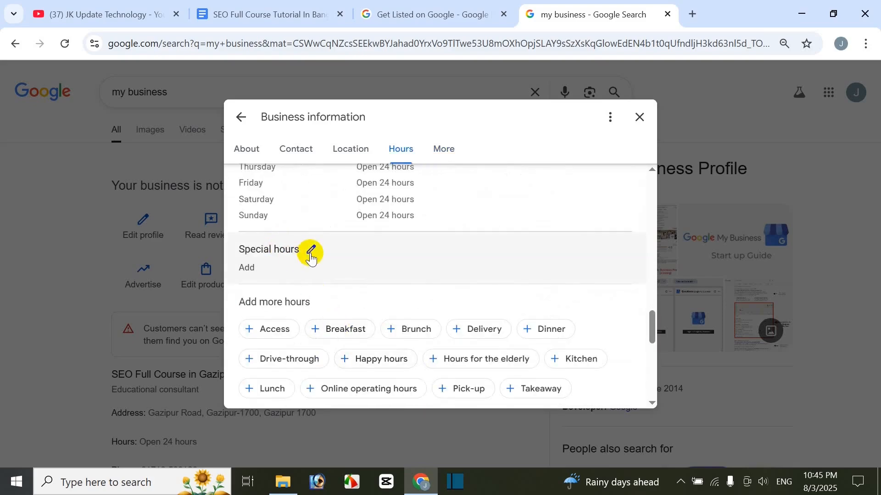
scroll(338, 283, down, 3)
scroll(330, 281, up, 3)
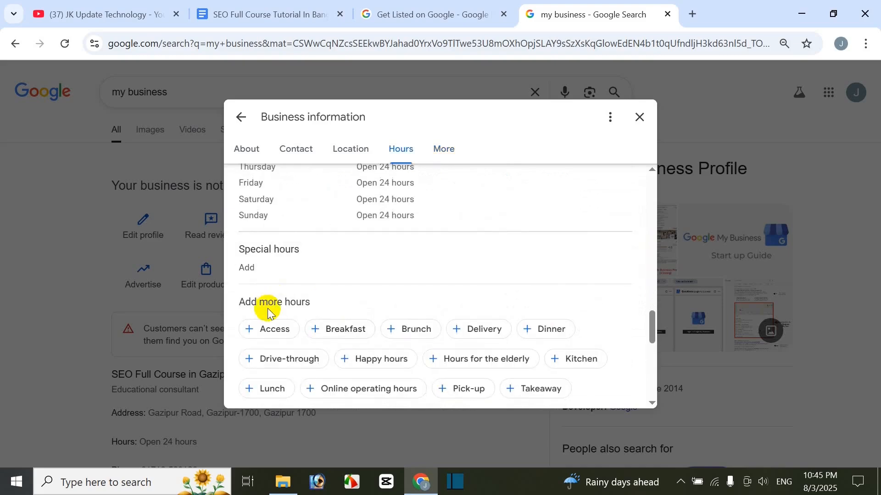
scroll(407, 316, down, 2)
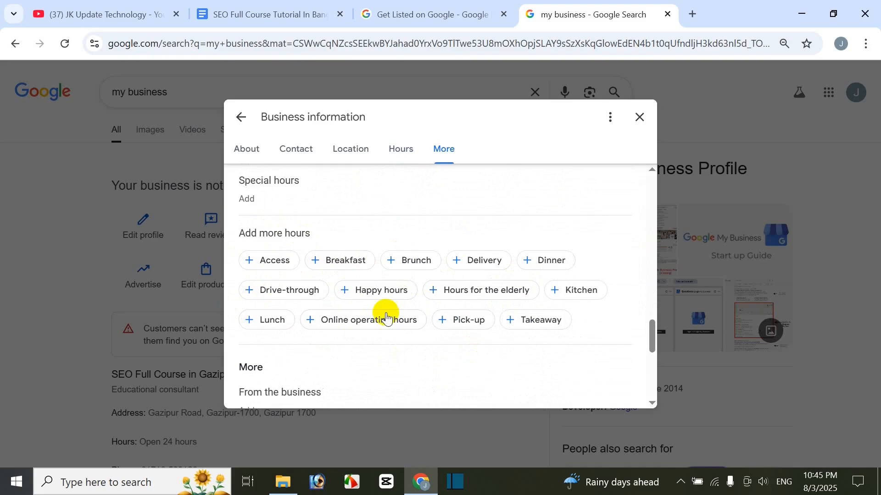
Step: Review the additional business attributes, from accessibility and amenities to parking, planning and service options
scroll(458, 313, down, 3)
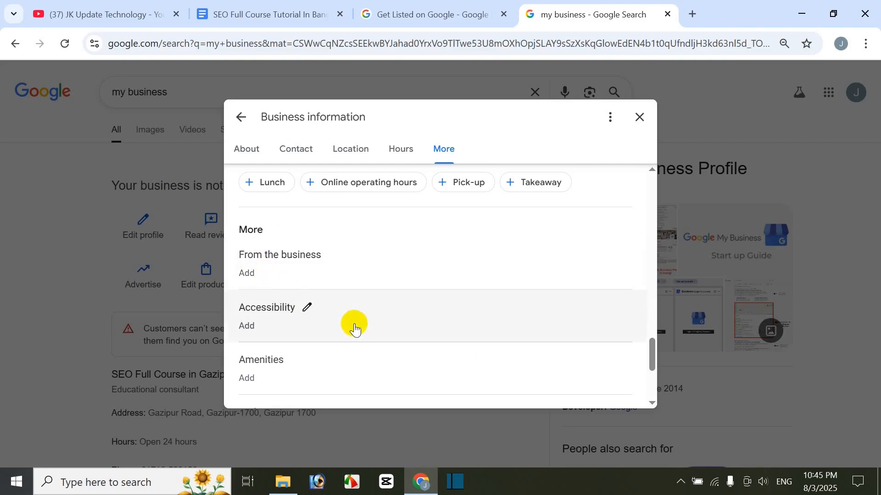
scroll(270, 327, down, 1)
scroll(291, 319, down, 1)
scroll(291, 319, down, 1)
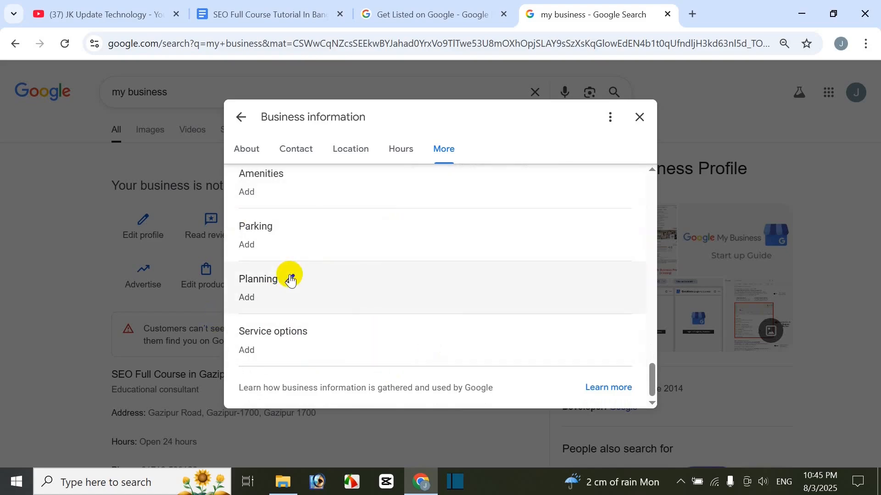
Step: Go back over the business name, category, description, opening date and contact fields
scroll(350, 280, up, 20)
scroll(350, 280, up, 1)
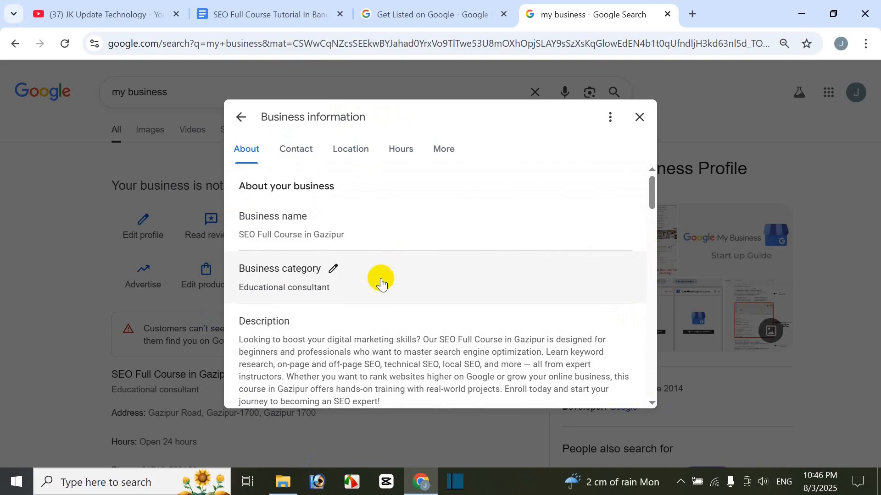
scroll(468, 328, down, 3)
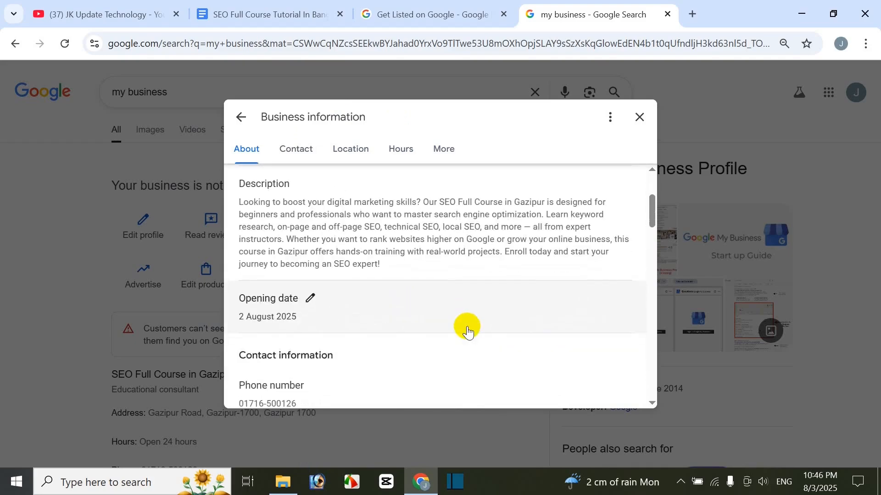
scroll(466, 362, down, 3)
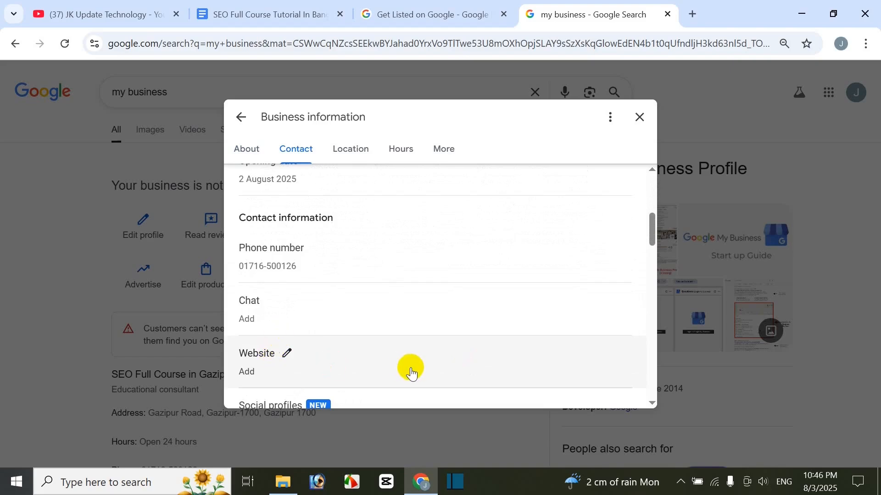
scroll(454, 351, up, 6)
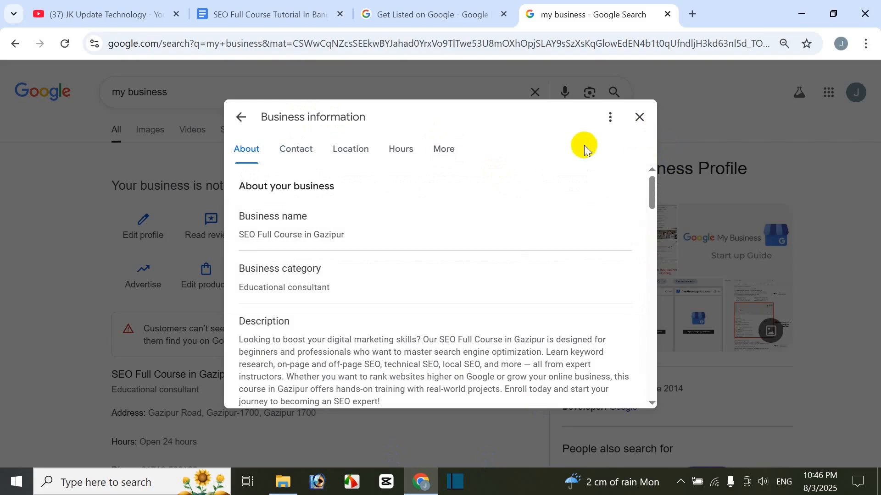
Step: Close the business information and check the profile's reviews section
click(641, 119)
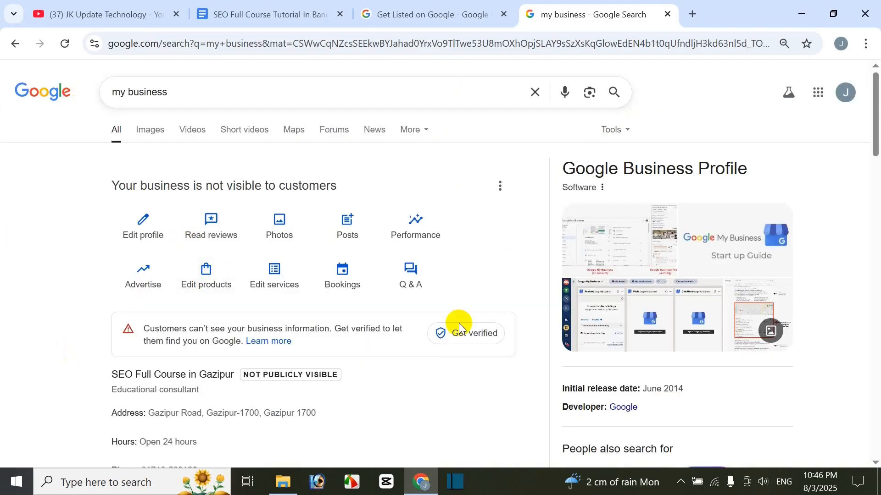
click(212, 238)
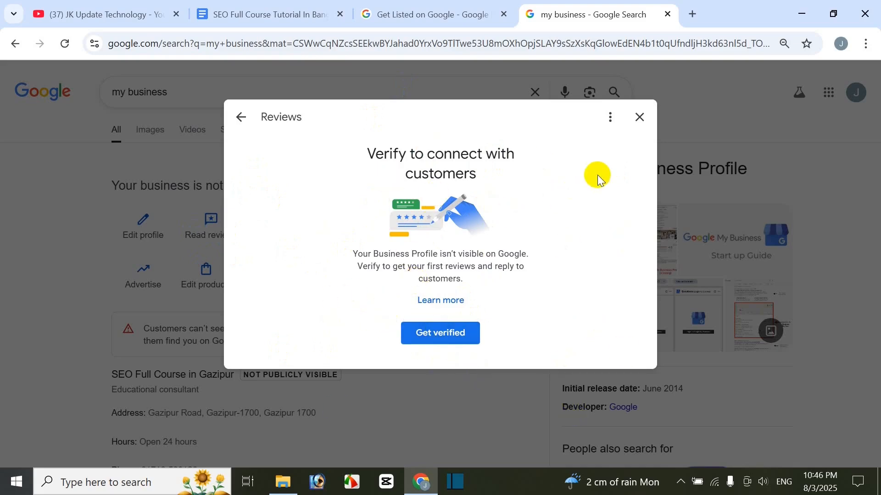
click(650, 122)
Step: Open the business photos and videos and examine the cover photo and logo options and the uploaded photo
click(280, 236)
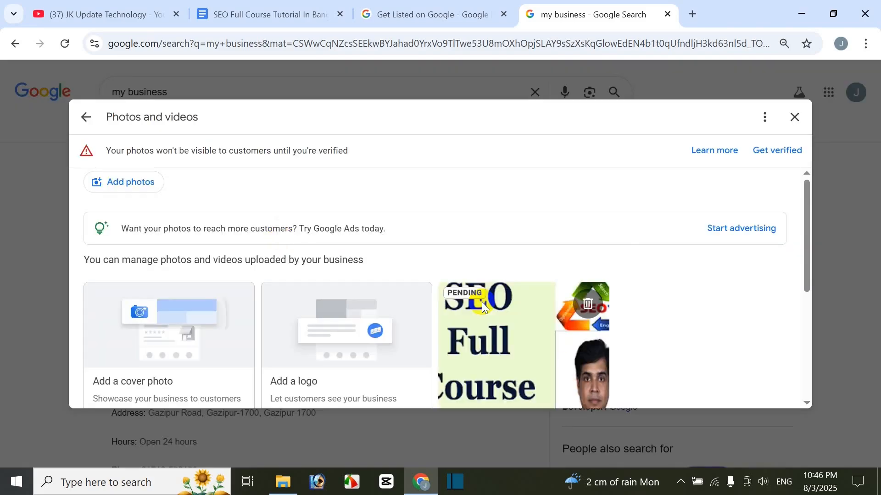
scroll(494, 243, down, 3)
scroll(491, 244, up, 3)
scroll(532, 298, down, 2)
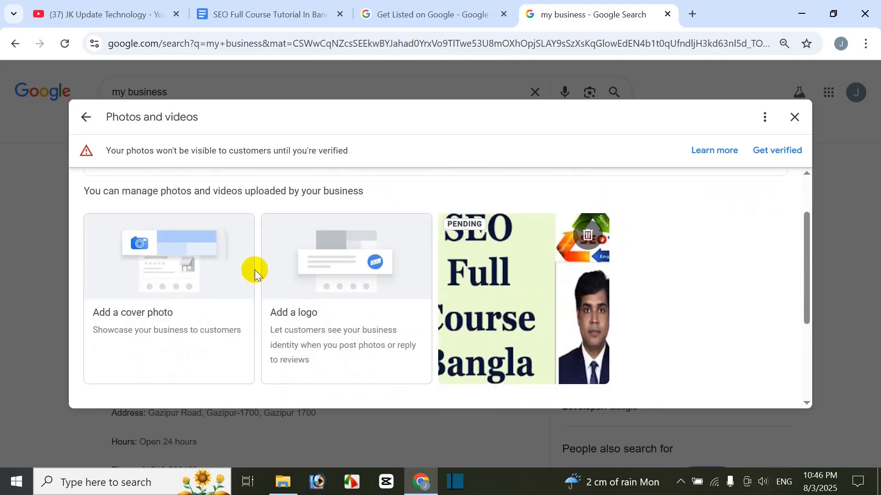
scroll(513, 310, up, 2)
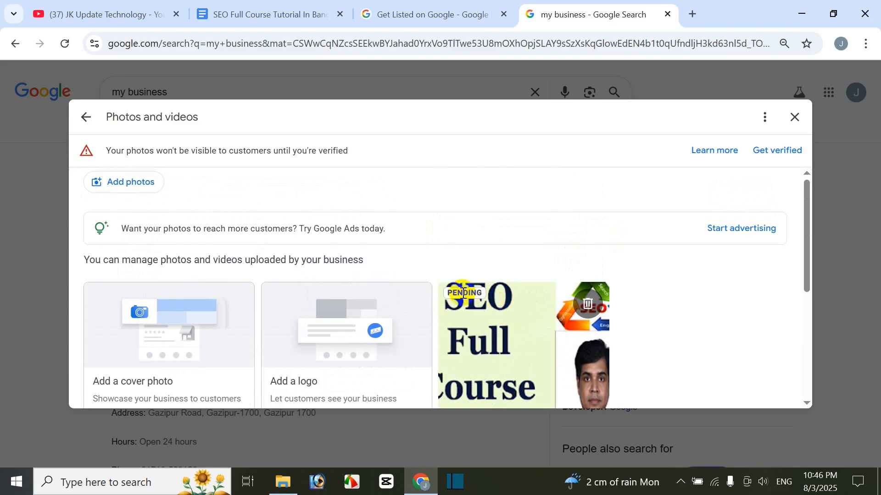
scroll(499, 288, down, 2)
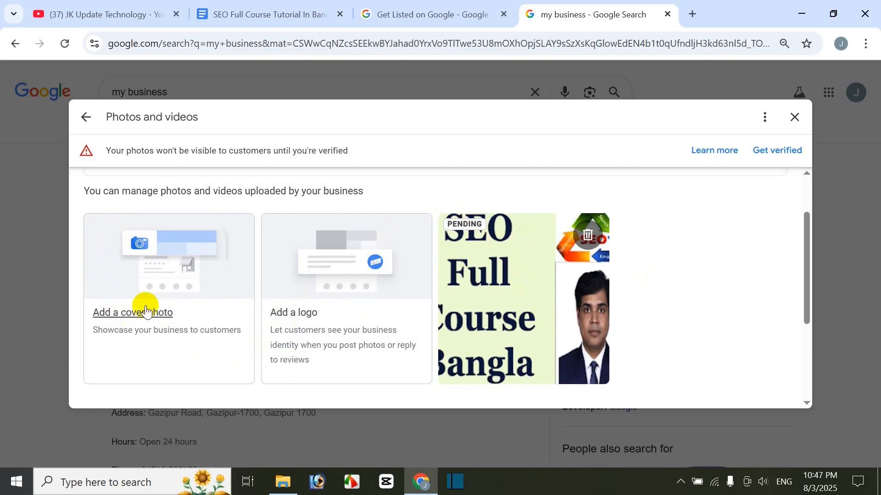
Step: Search Google in a new browser tab for "gmb profile logo & cover photo size 2025"
click(689, 16)
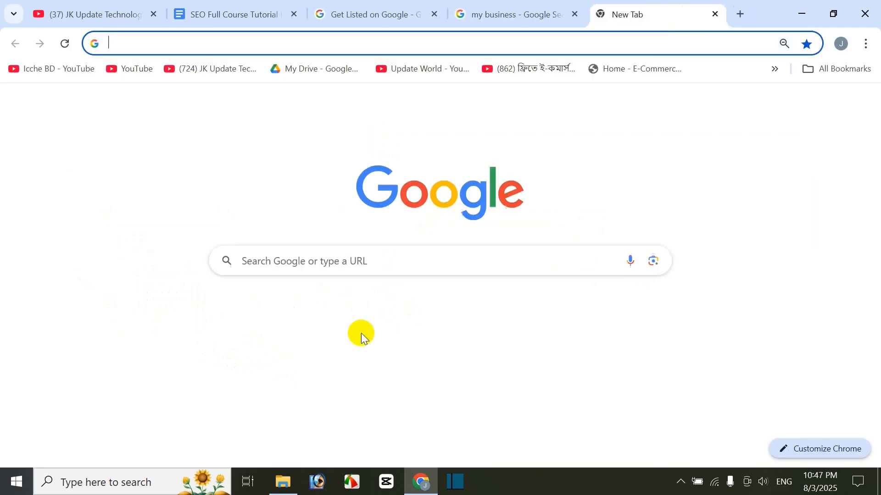
click(334, 259)
text(g)
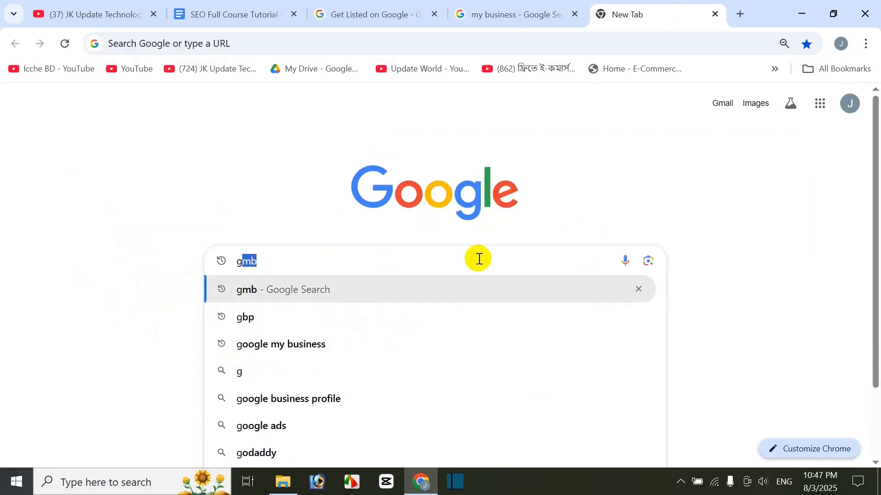
text(mb profile)
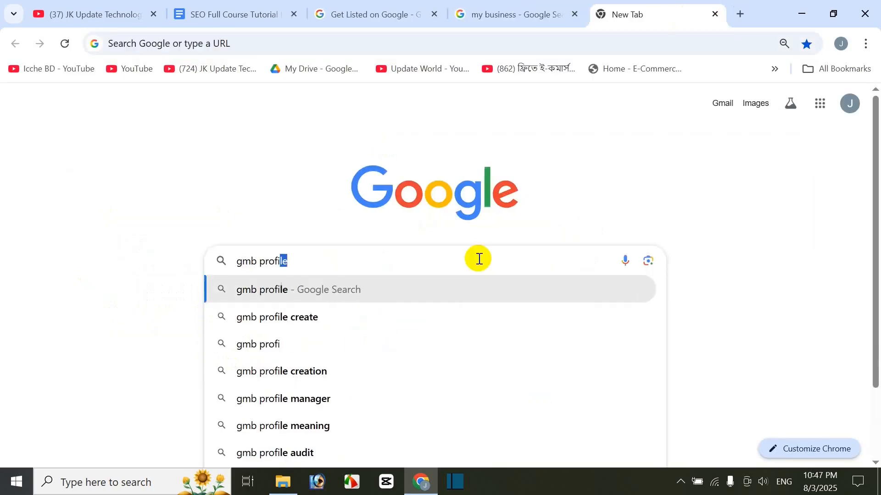
text( log)
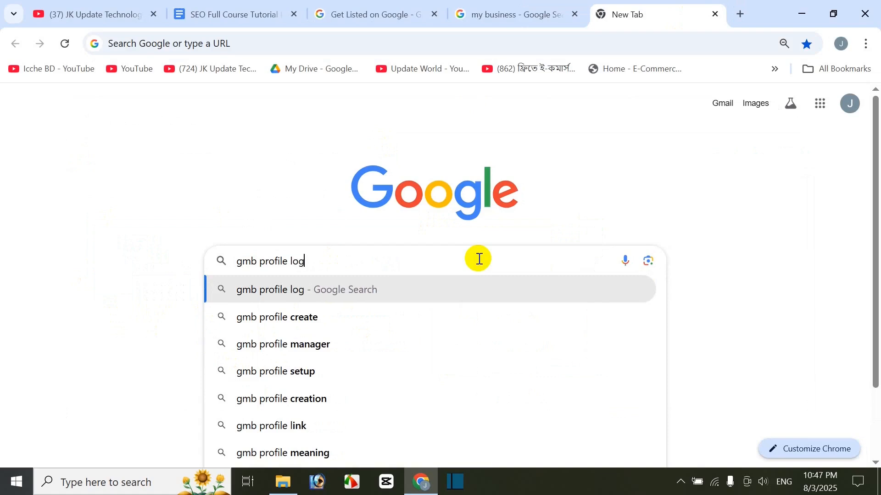
text(o & cover)
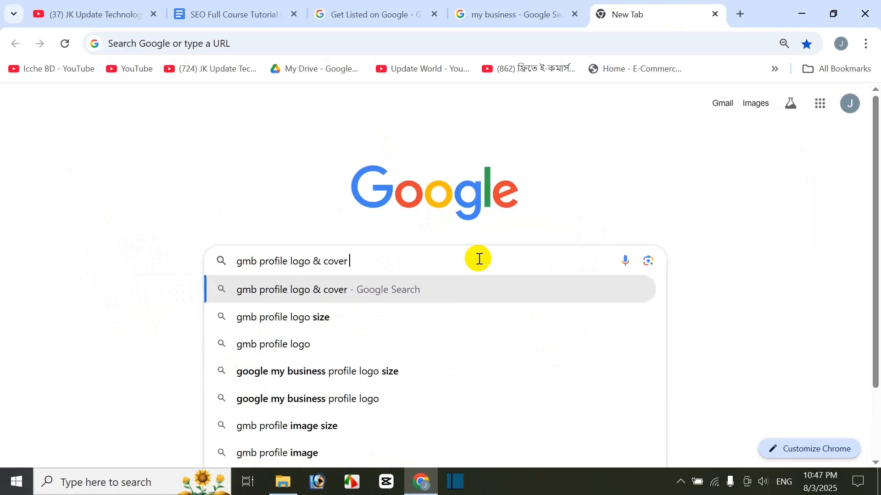
text( photo size )
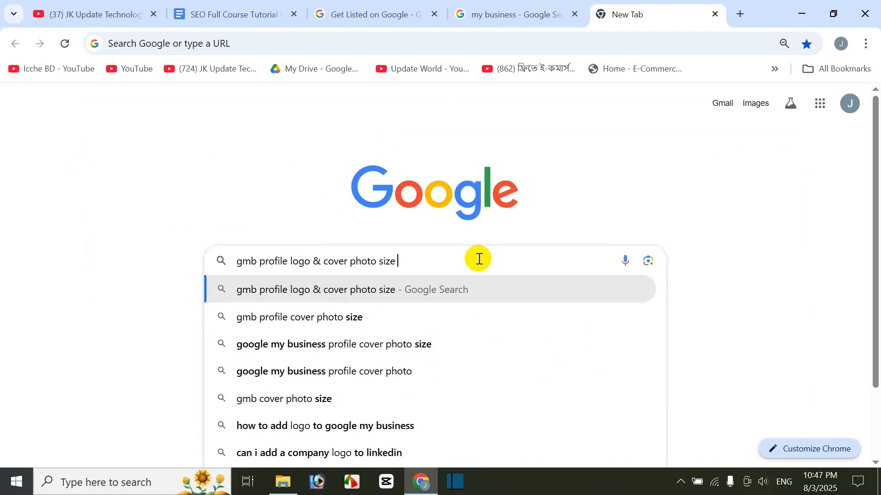
text(2025)
key(Return)
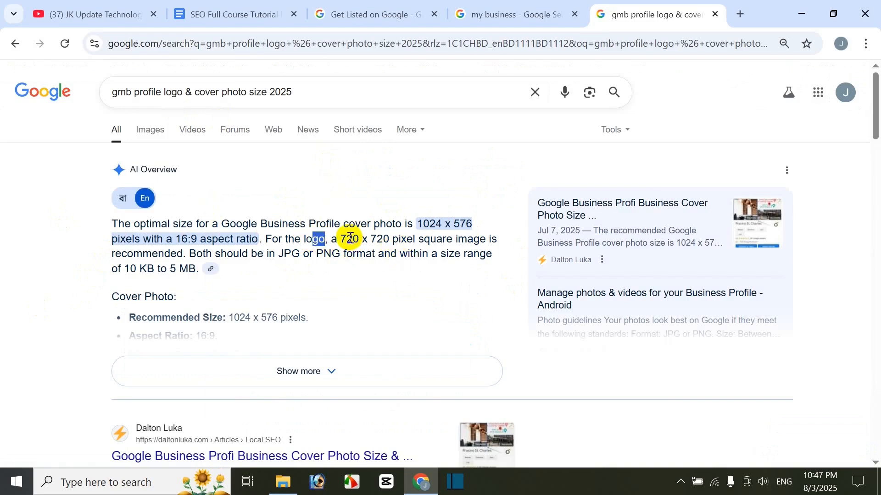
Step: Highlight the recommended logo size and the cover photo mention in the AI Overview, comparing them with the profile's photo options
drag(346, 240, 392, 239)
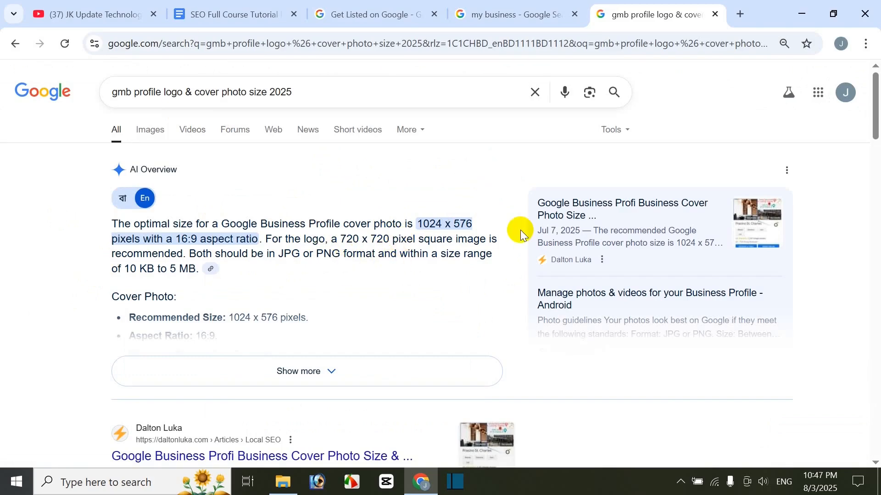
click(500, 15)
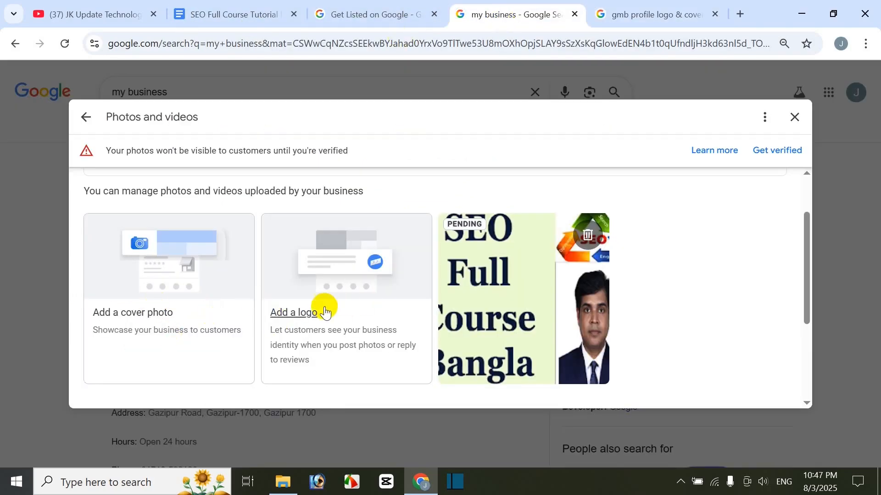
click(622, 18)
double_click(366, 225)
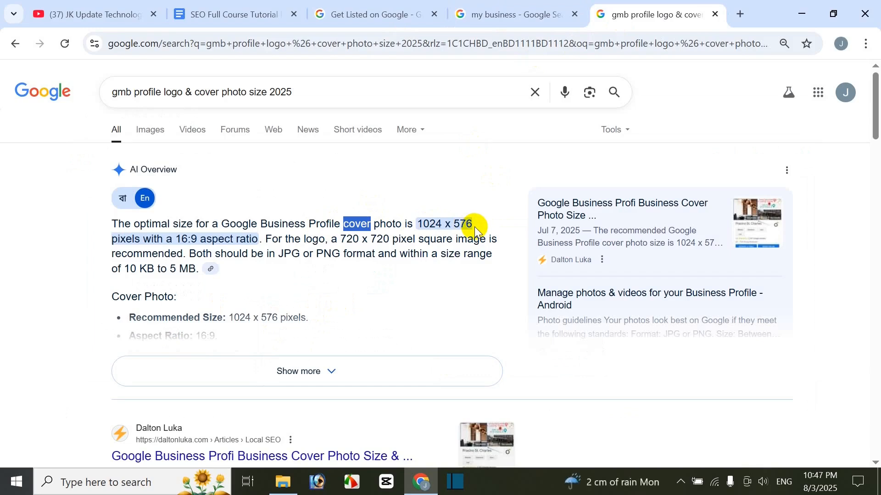
click(485, 22)
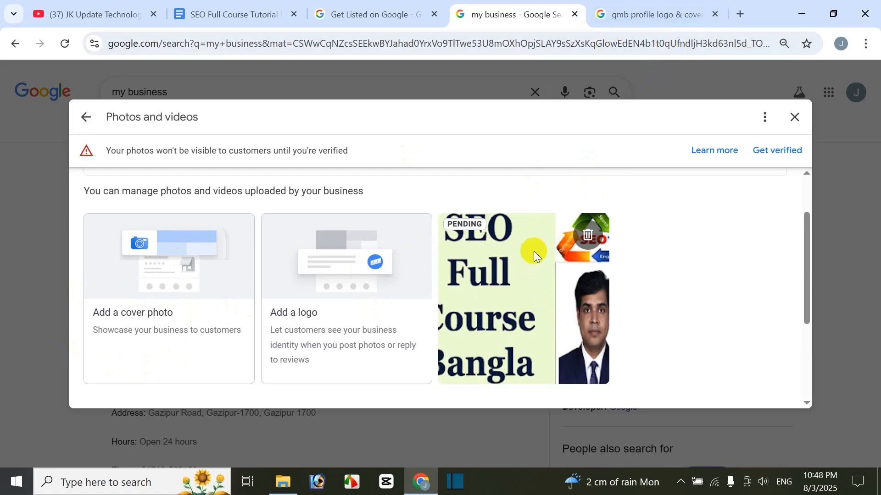
Step: Expand the AI Overview in the size search results and examine the cover photo, logo and quality guidelines
click(633, 14)
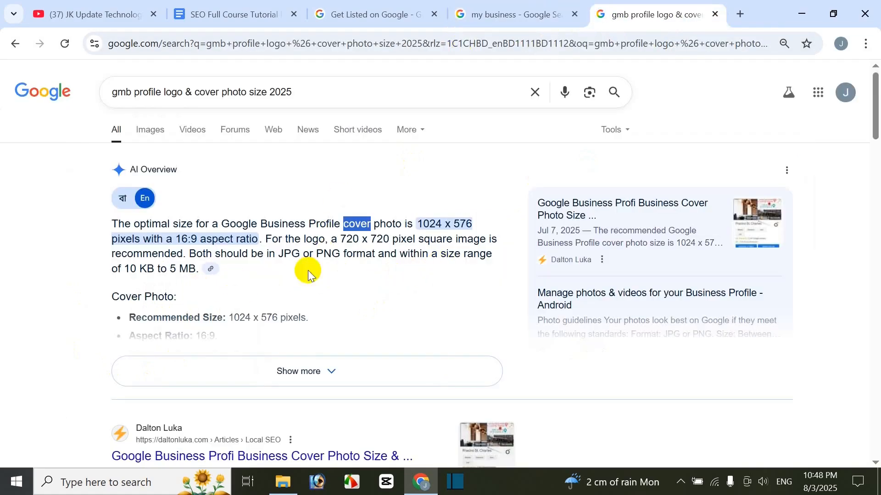
click(275, 367)
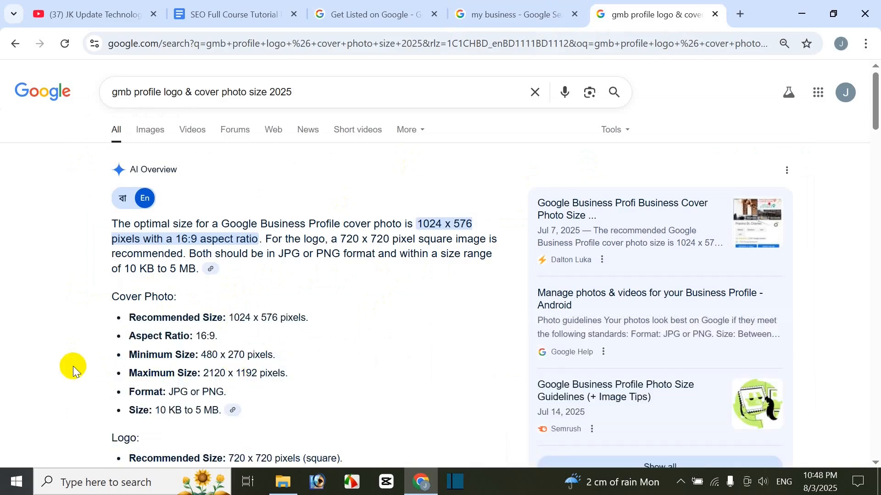
scroll(224, 354, down, 1)
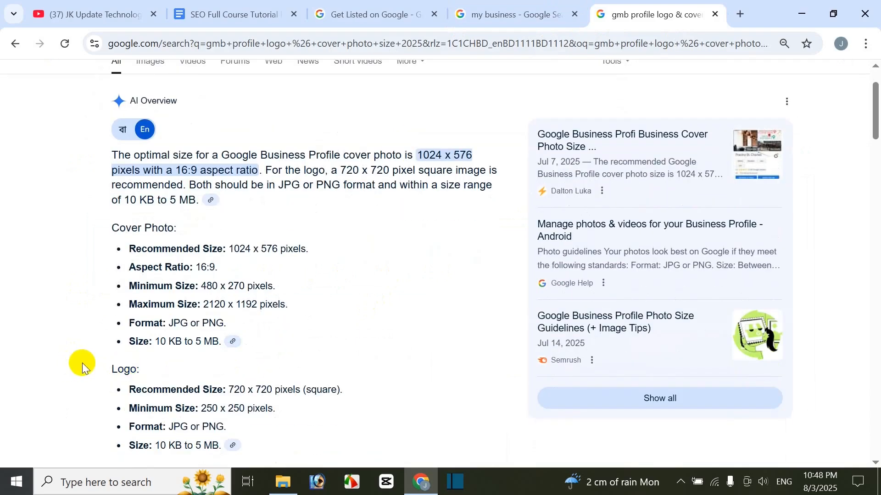
scroll(83, 363, down, 3)
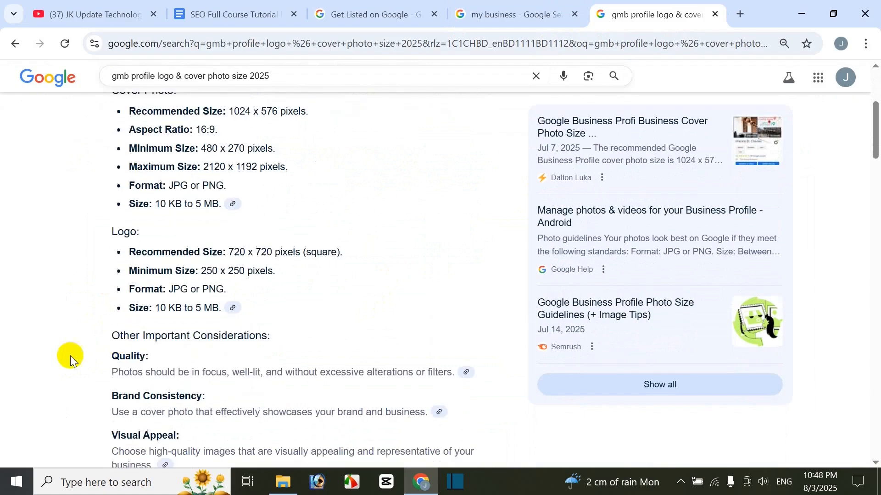
scroll(27, 356, down, 4)
scroll(30, 358, up, 2)
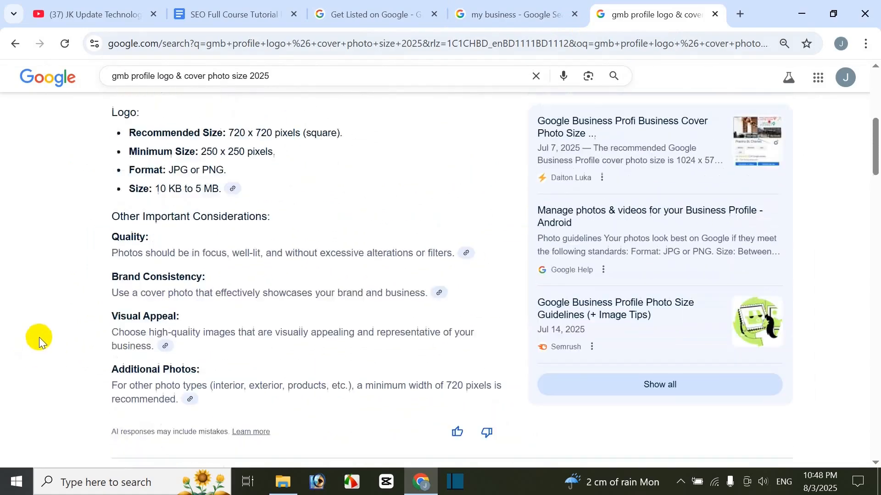
scroll(40, 337, up, 6)
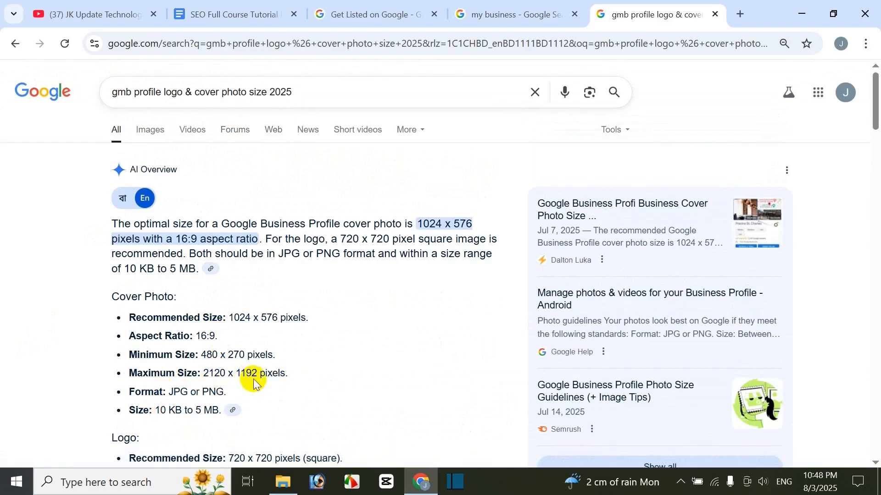
scroll(261, 379, down, 10)
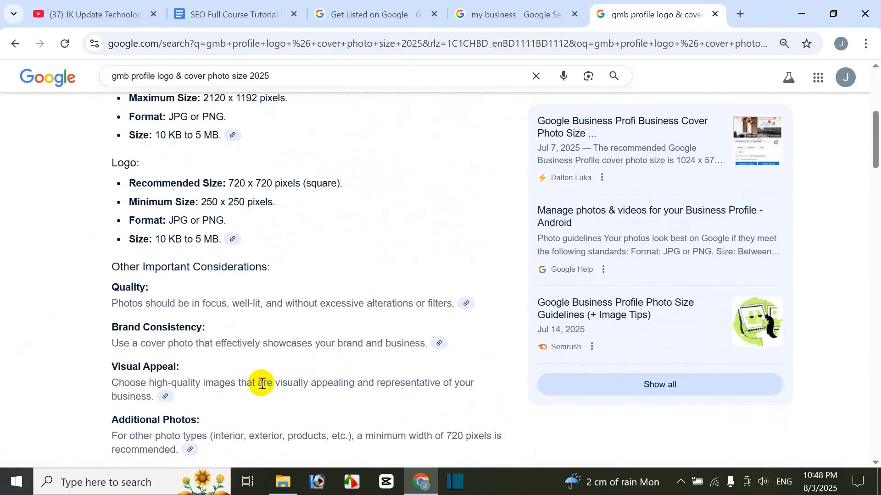
Step: Search Google in a new browser tab for "gmb business post image size 2025"
scroll(86, 398, down, 6)
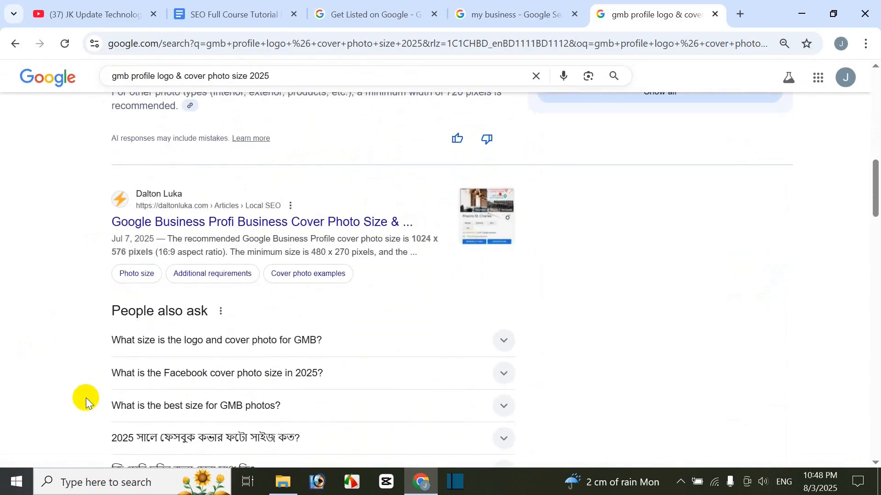
scroll(85, 402, down, 2)
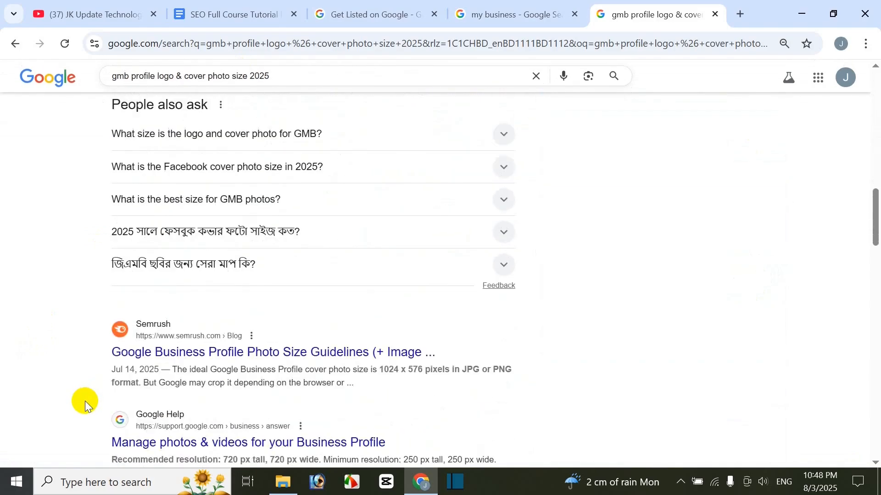
scroll(85, 381, up, 15)
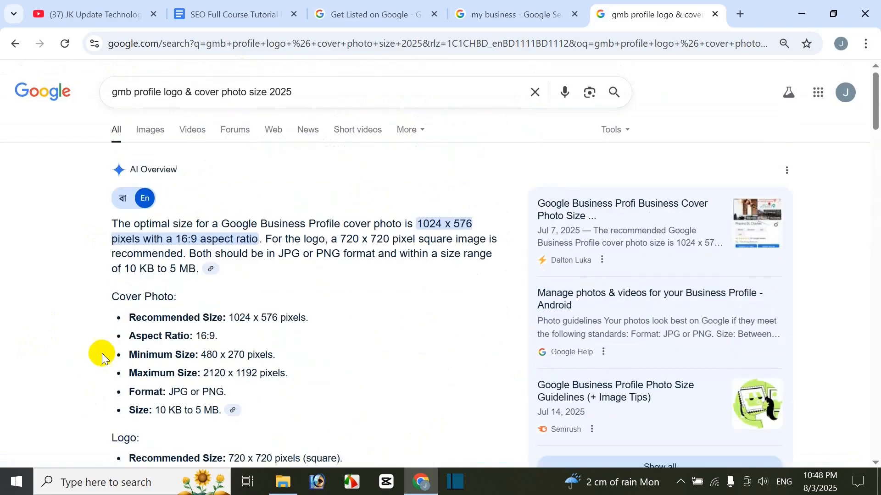
click(740, 13)
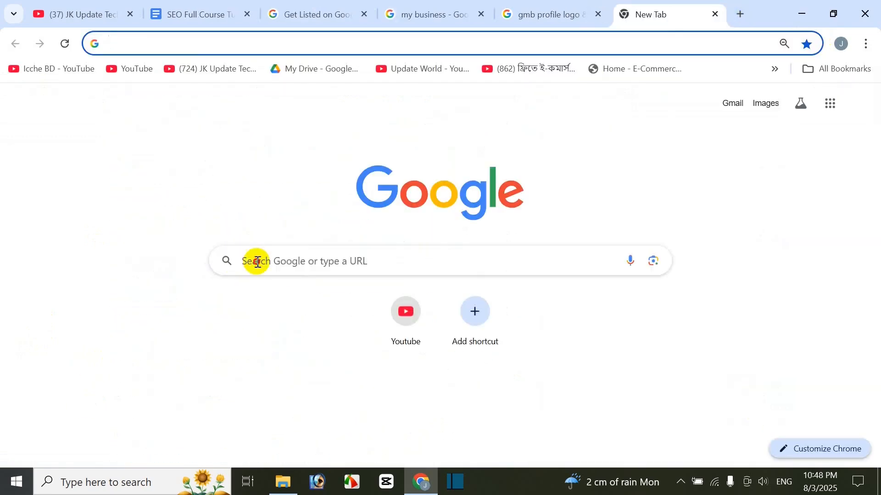
click(274, 259)
text(gmb )
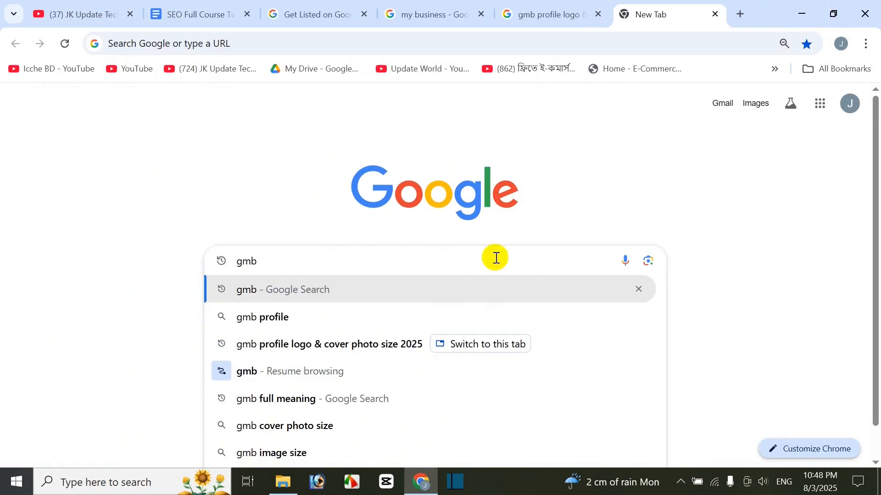
text(bu)
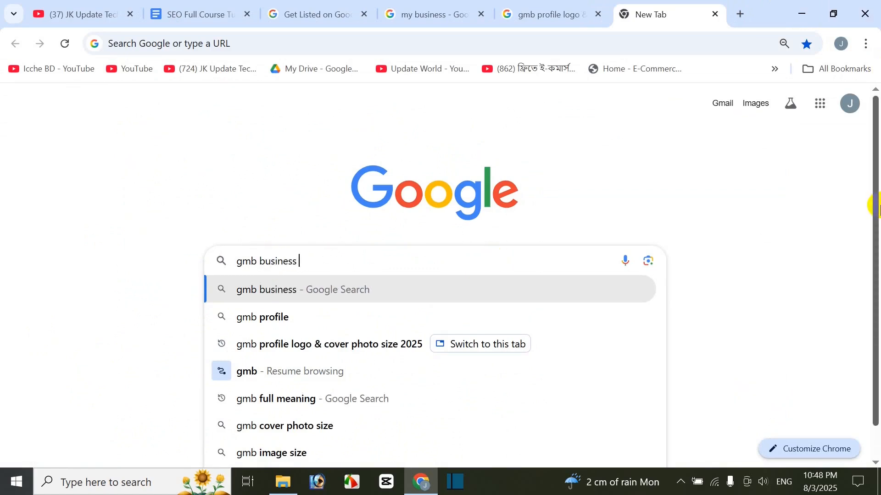
text(siness )
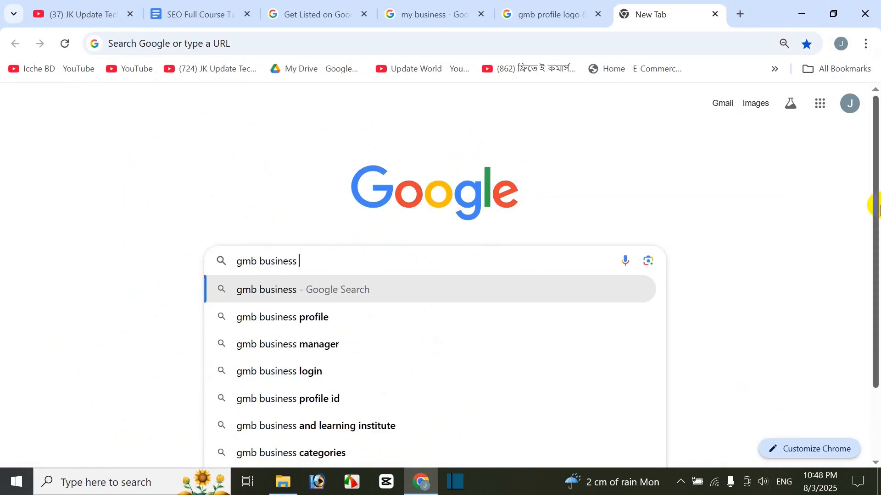
text(post image size 2025)
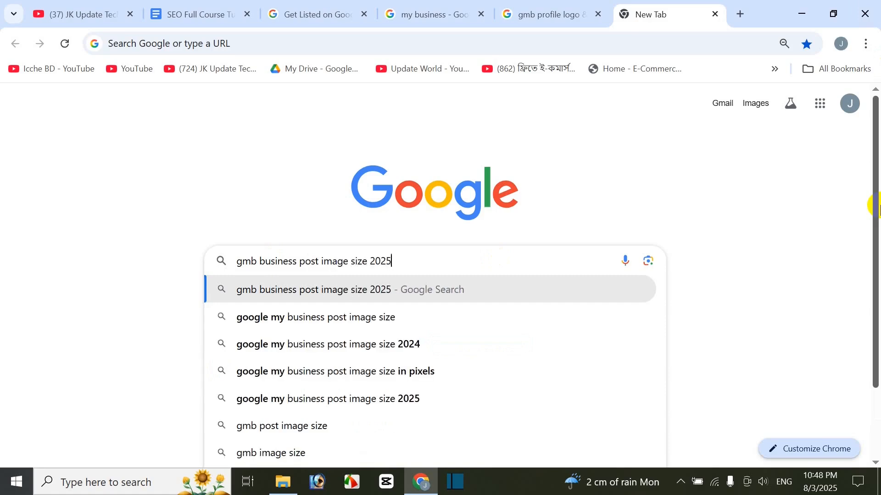
key(Return)
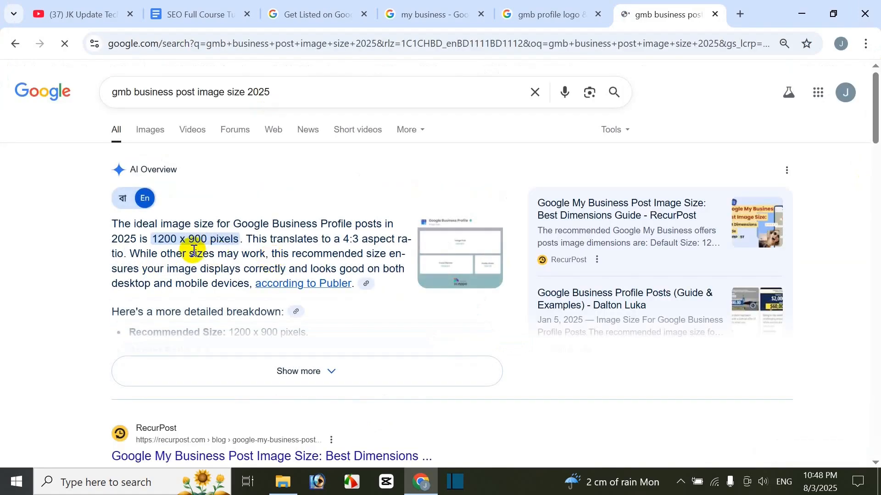
Step: Examine the recommended post image size in the AI Overview, highlighting its Business Profile wording, and close that search tab
drag(178, 245, 195, 243)
drag(291, 225, 338, 224)
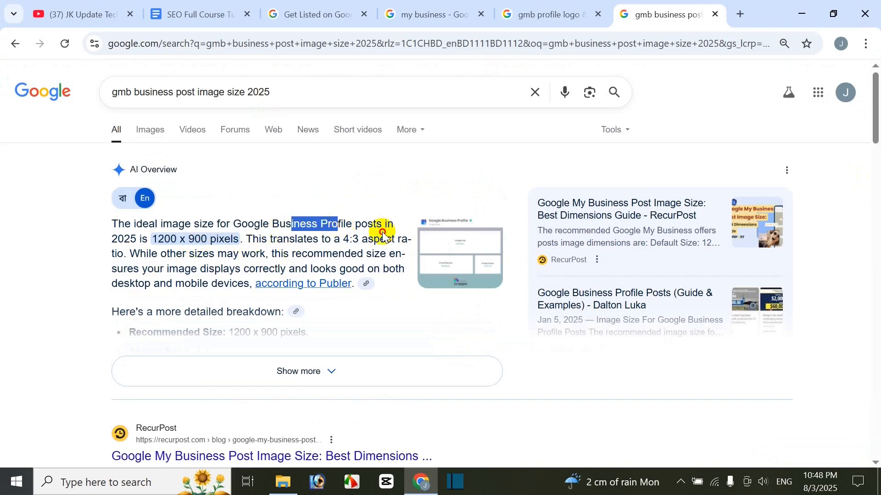
click(191, 270)
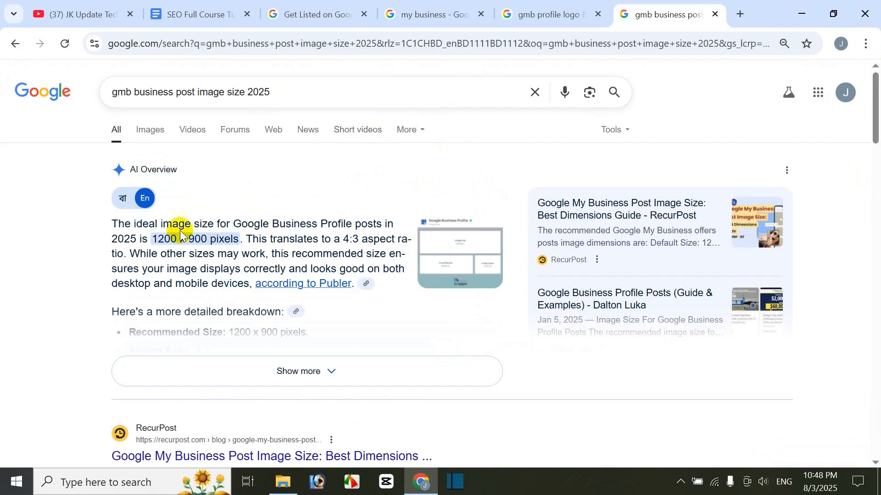
click(716, 14)
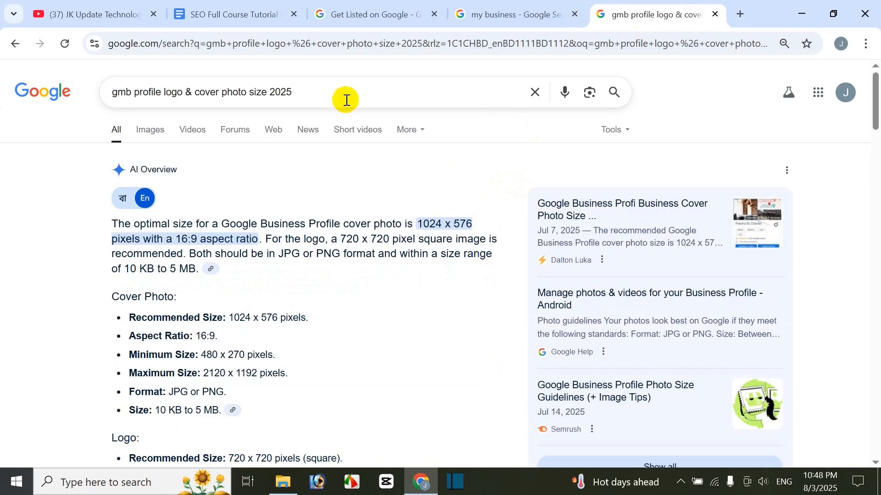
Step: Compare the cover photo and logo size guidelines with the business profile's Photos and videos options
click(500, 17)
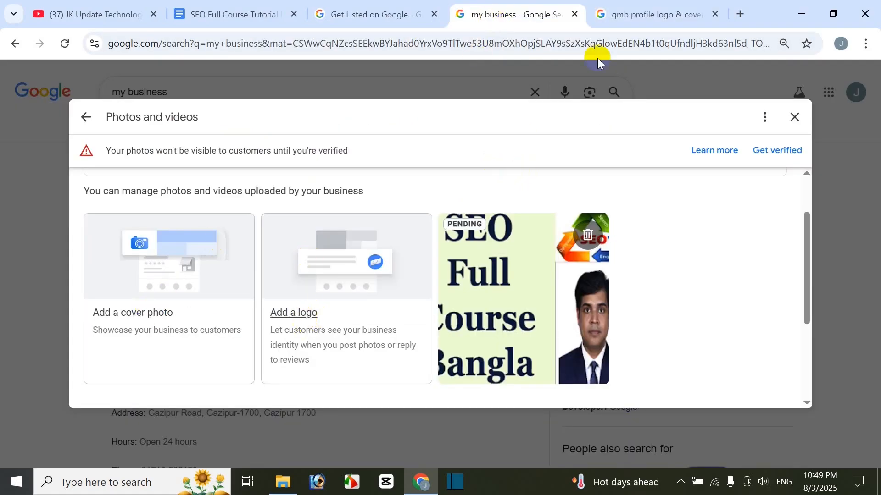
click(634, 16)
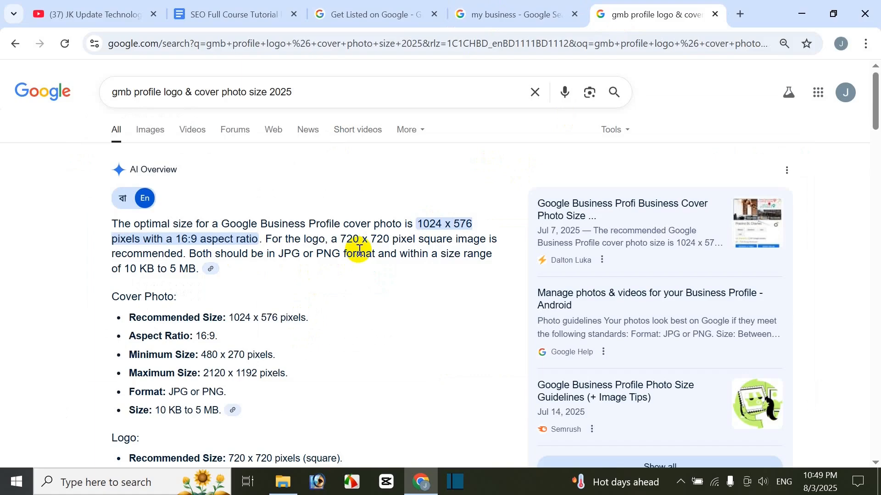
click(489, 14)
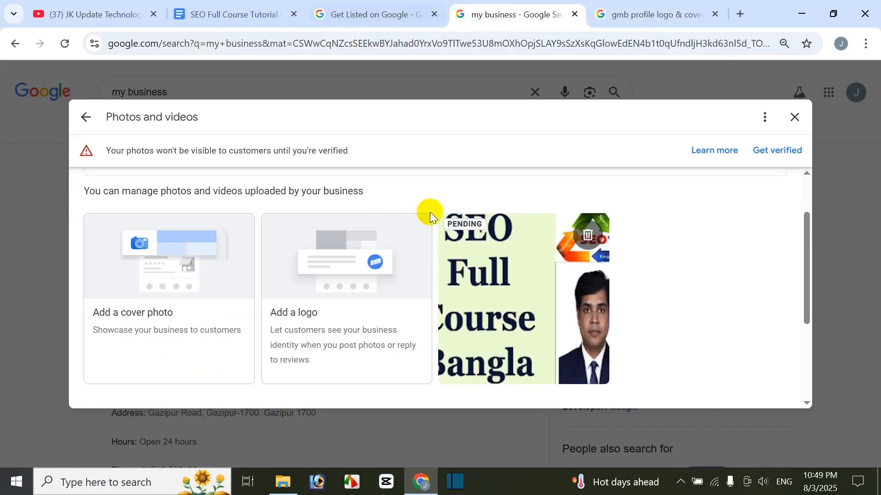
Step: Try to add the "khoki baby" image from the Documents folder as the business logo
click(295, 312)
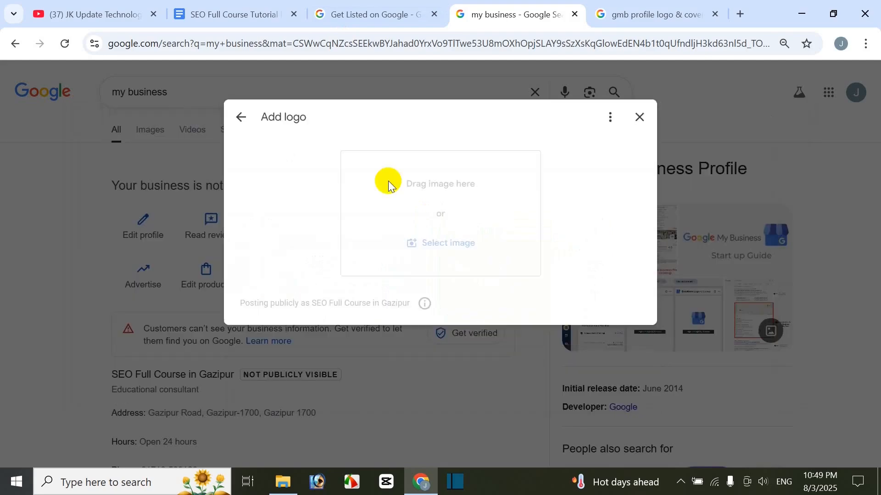
click(460, 259)
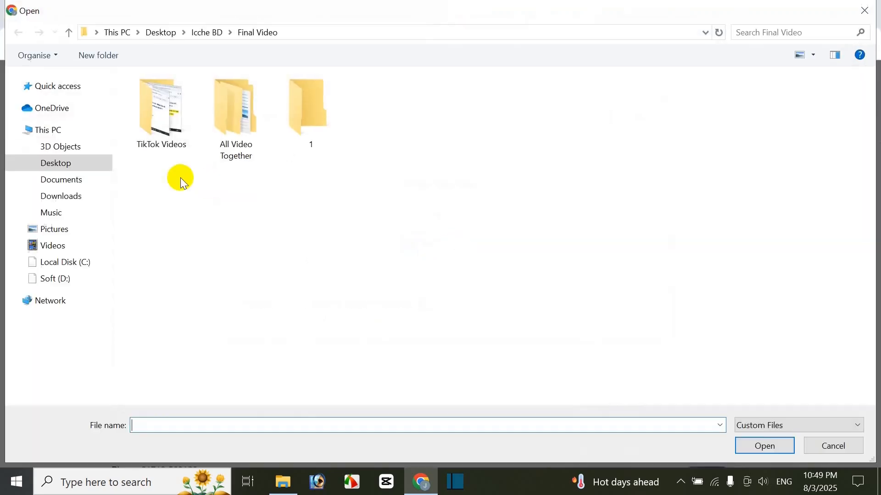
click(67, 179)
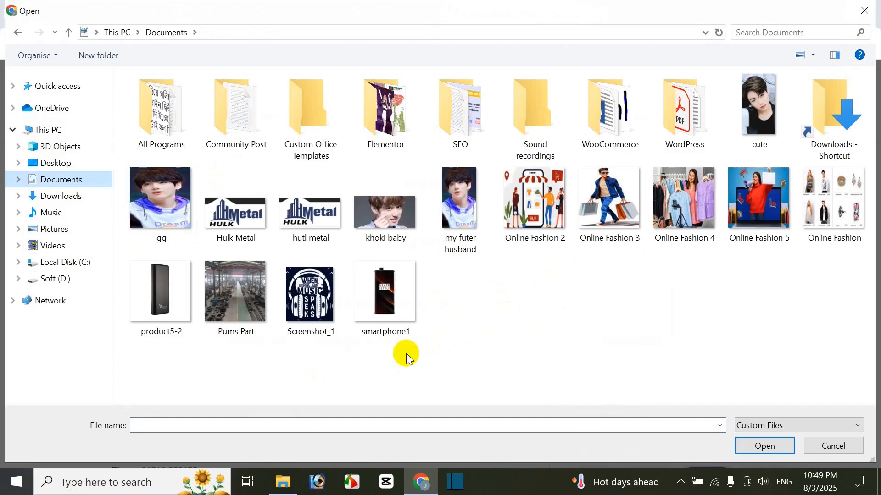
click(386, 213)
click(779, 450)
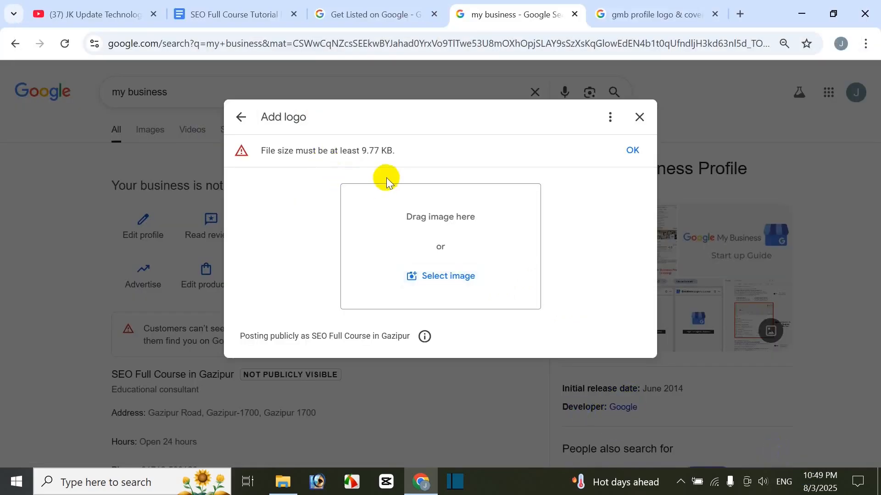
Step: Add the "Online Fashion 3" image from the Documents folder as the business logo
click(443, 276)
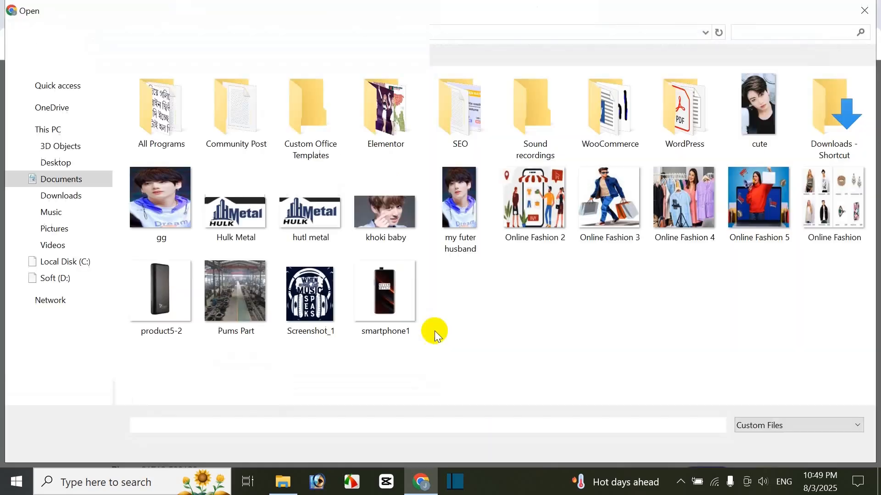
click(610, 215)
click(763, 445)
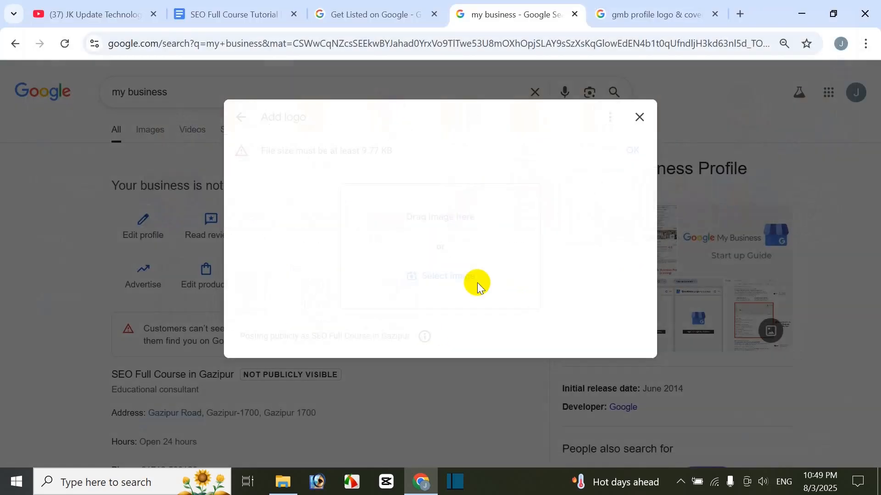
click(627, 394)
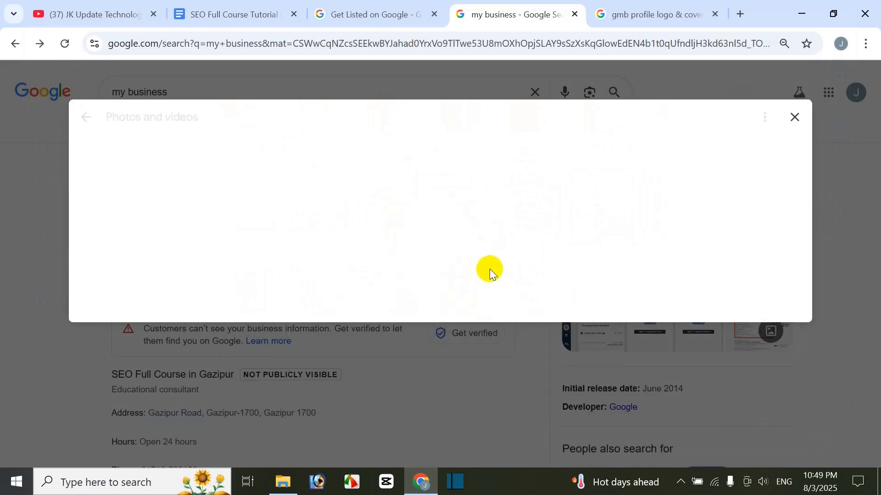
Step: Add the "Online Fashion" image from the Documents folder as the business profile's cover photo
scroll(289, 360, down, 3)
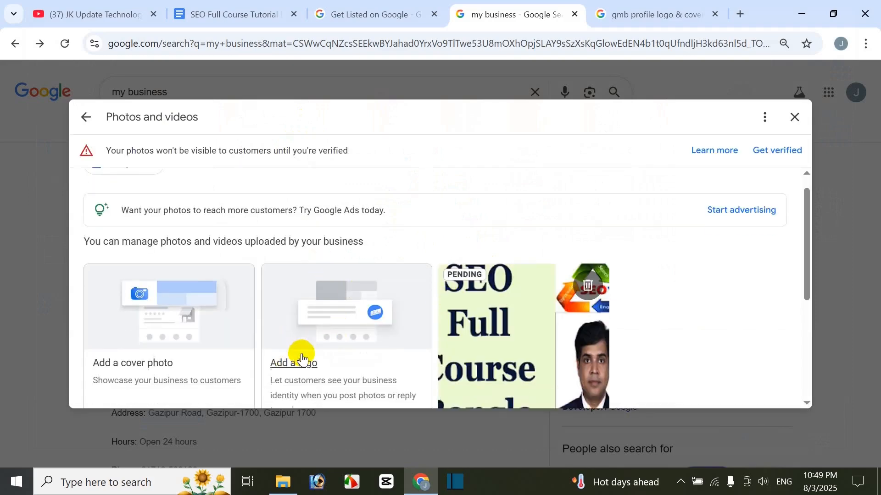
scroll(299, 359, up, 2)
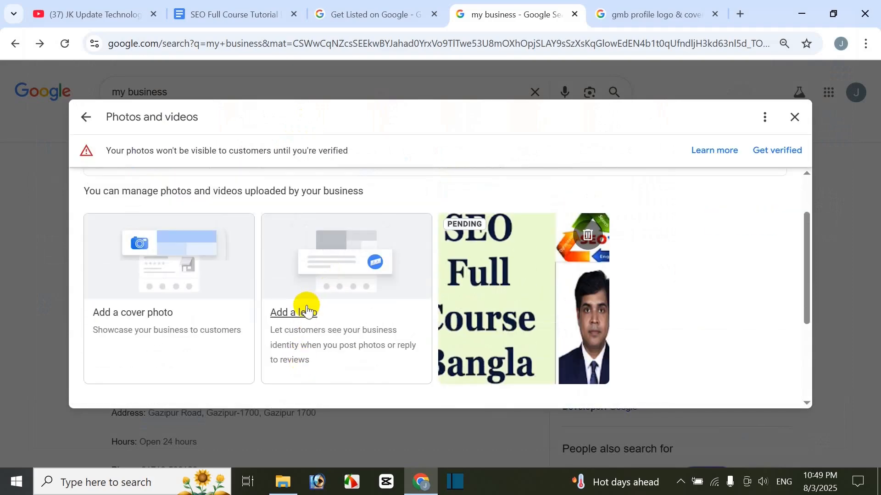
click(150, 317)
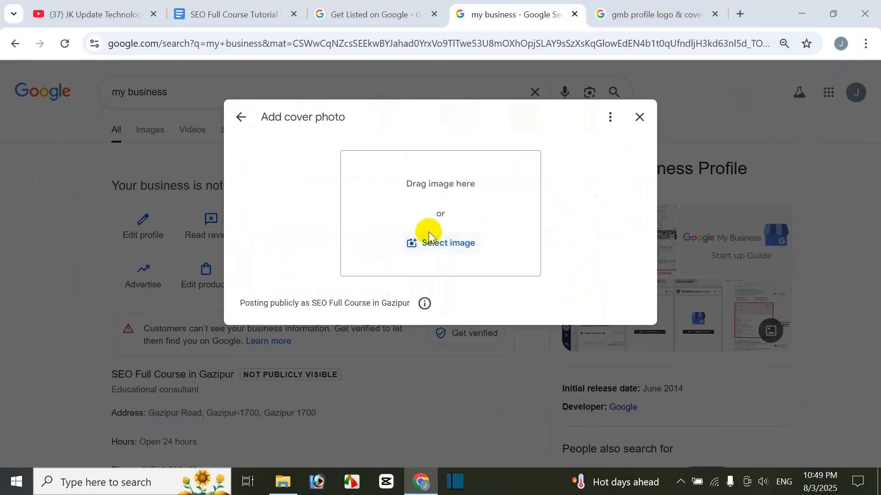
click(429, 238)
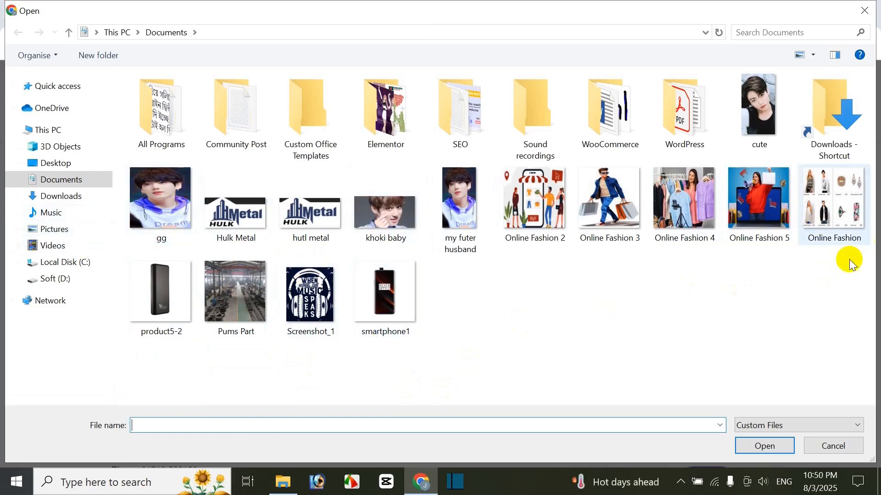
click(837, 224)
click(754, 443)
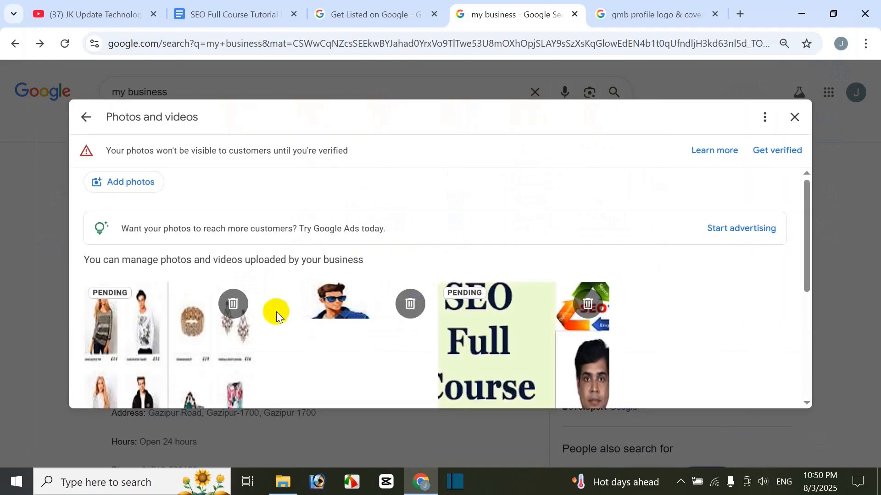
Step: Examine the uploaded cover photo, logo and business photo together with their change and delete options
scroll(414, 332, down, 1)
scroll(413, 333, up, 1)
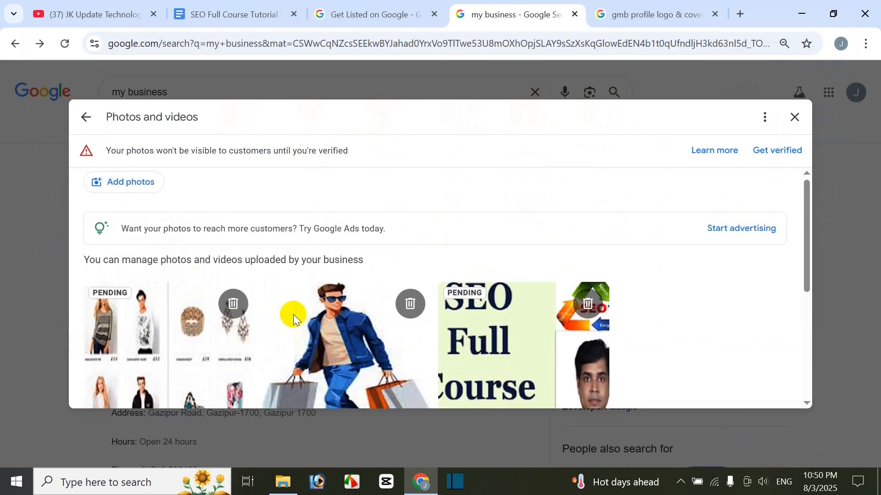
scroll(321, 317, down, 2)
scroll(358, 275, up, 1)
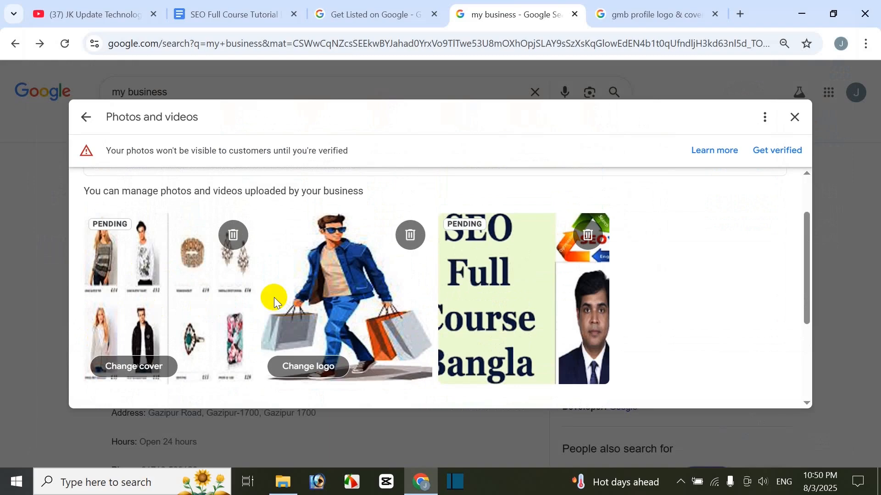
scroll(348, 293, up, 1)
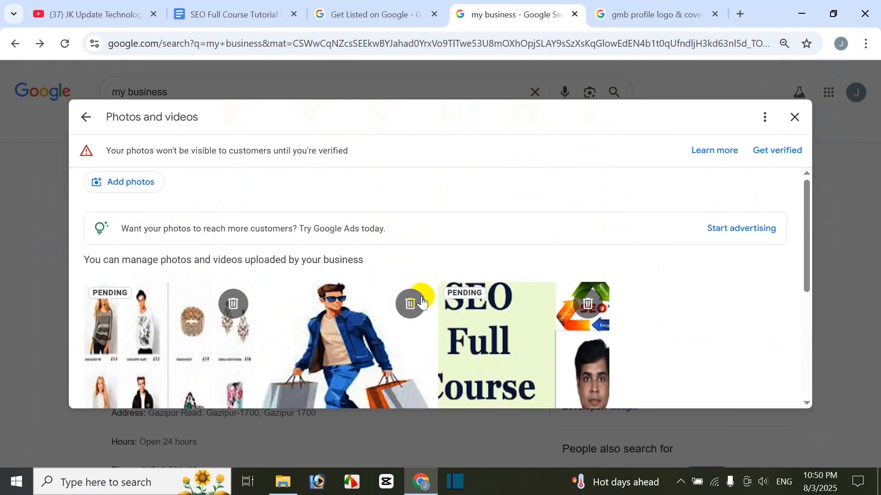
scroll(375, 289, down, 2)
scroll(211, 287, up, 2)
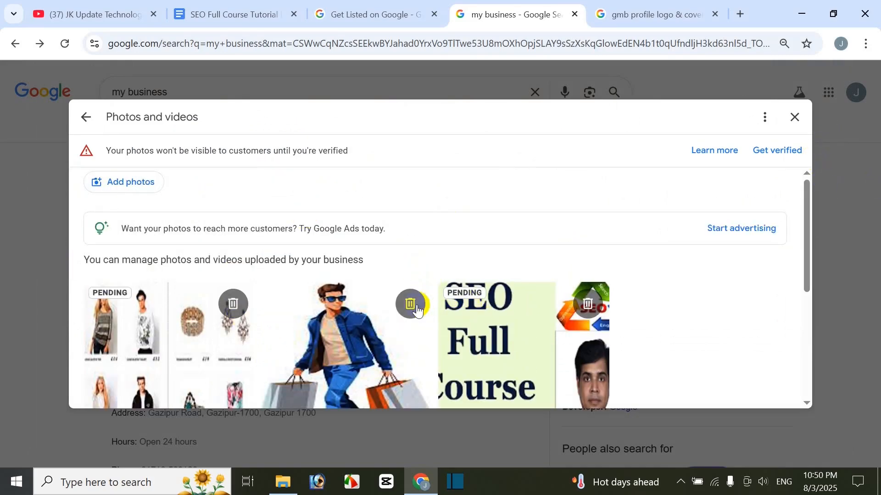
Step: Delete the logo and the SEO Full Course Bangla photo from the business photos
click(404, 314)
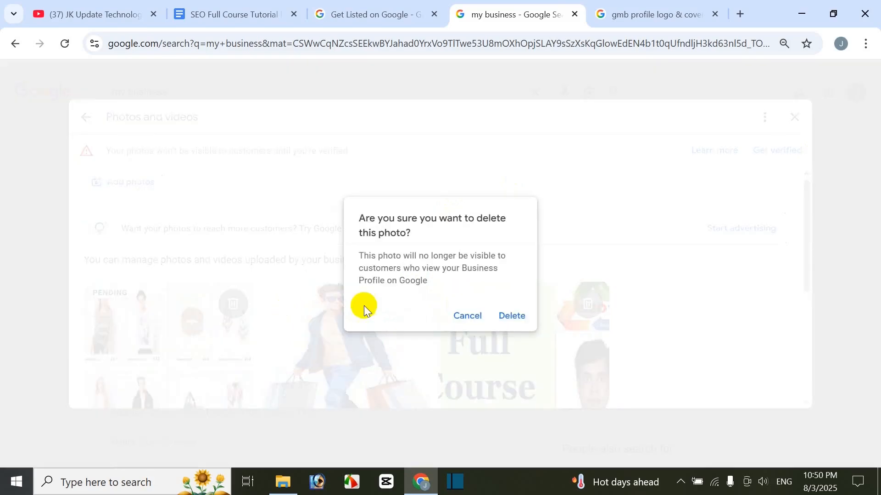
click(511, 314)
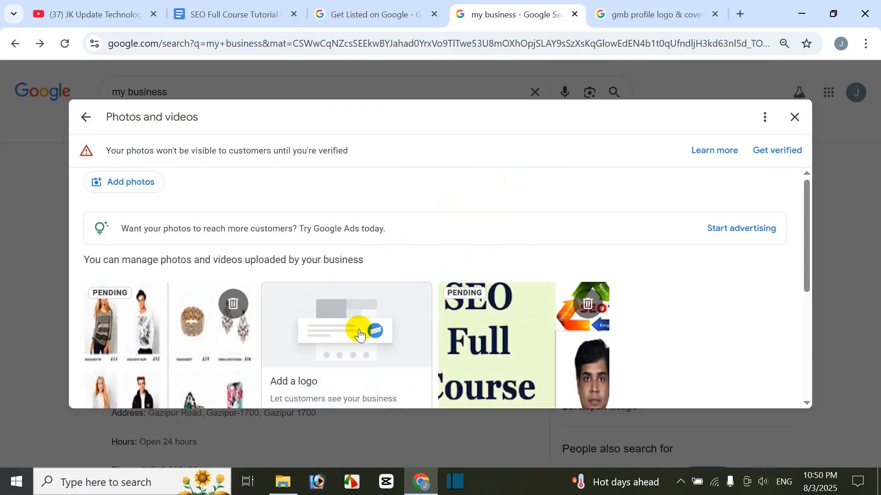
click(588, 304)
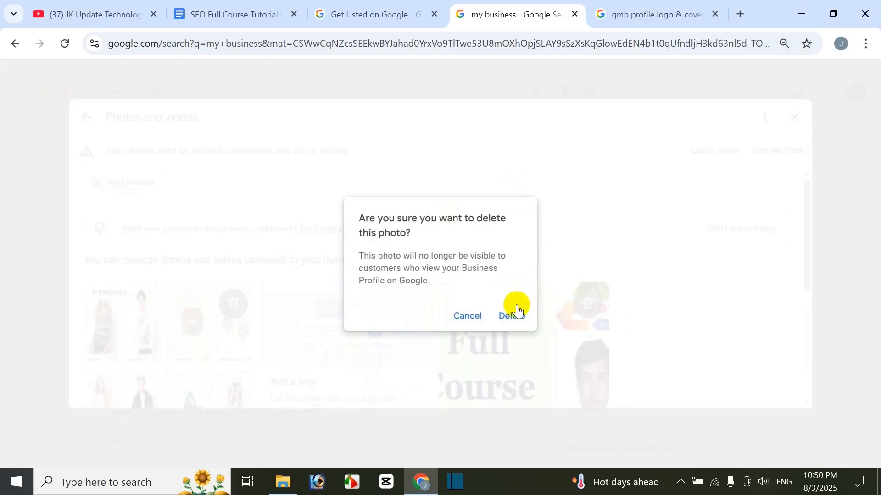
click(517, 311)
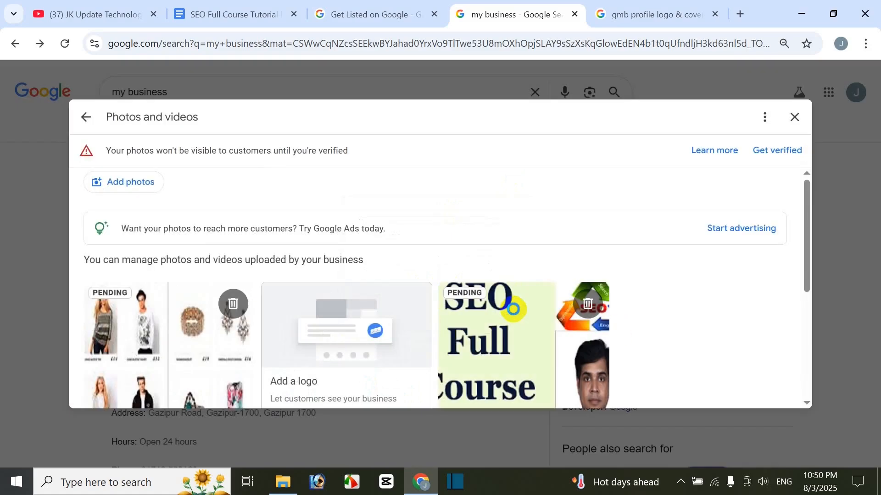
Step: Leave the photos, try to start a new post for the business, and view its Performance section
click(791, 120)
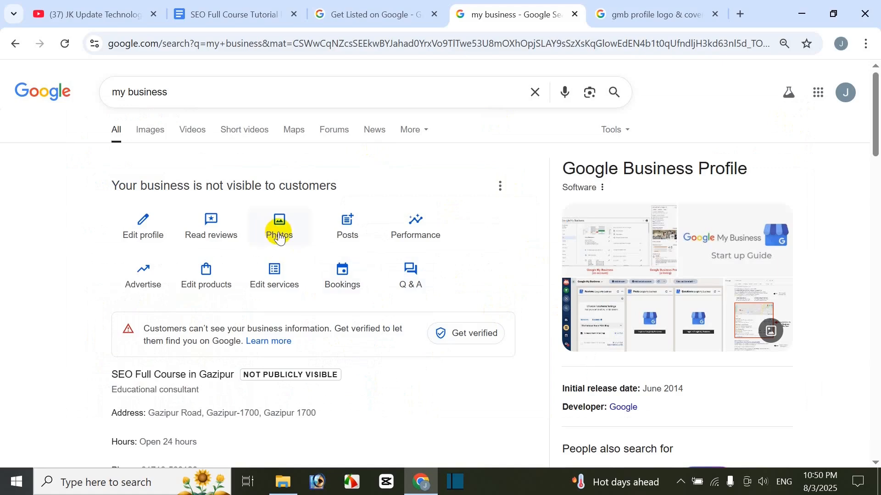
click(359, 220)
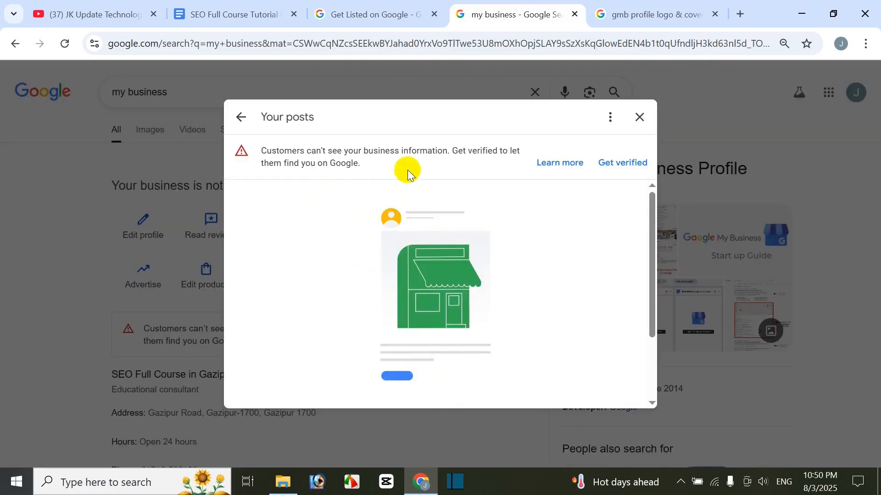
scroll(477, 308, down, 2)
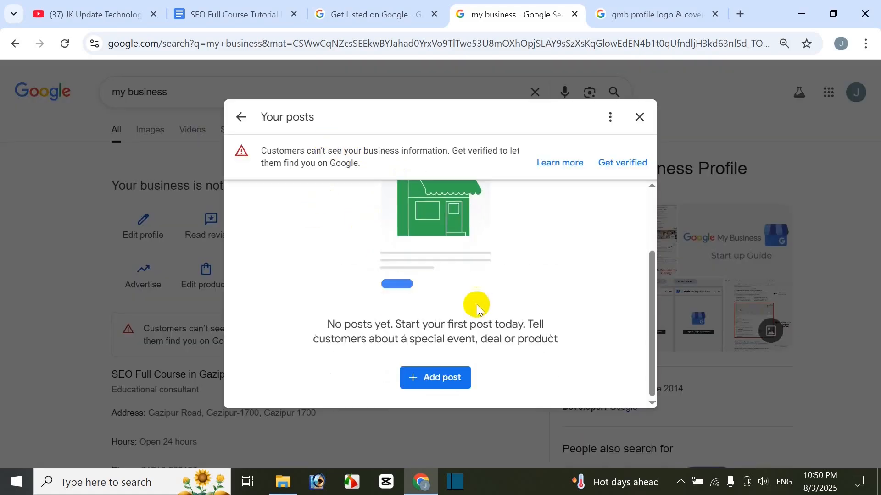
click(449, 383)
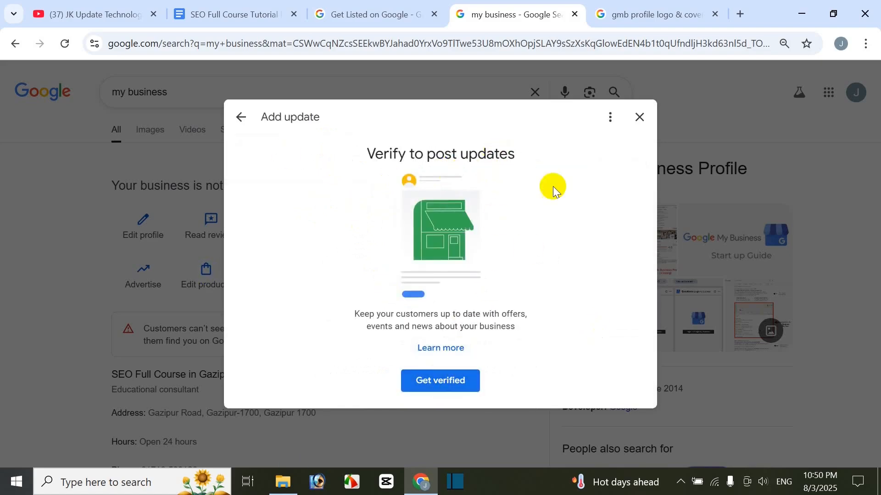
click(648, 118)
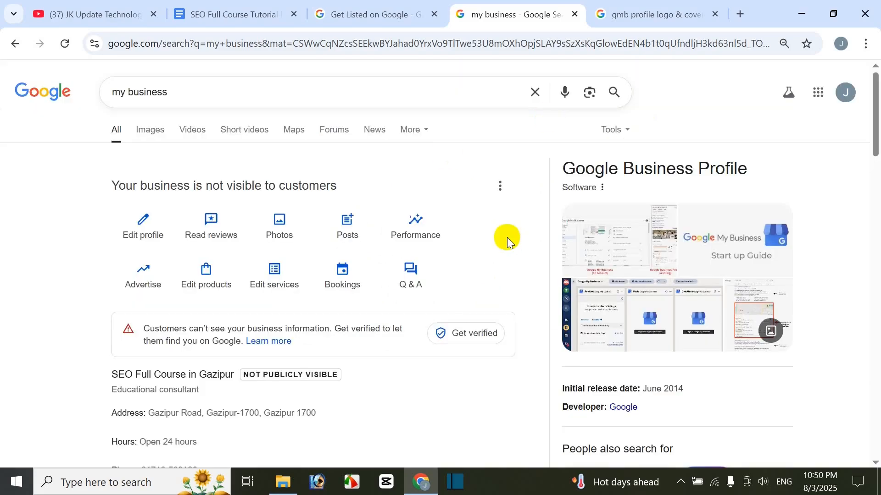
click(419, 230)
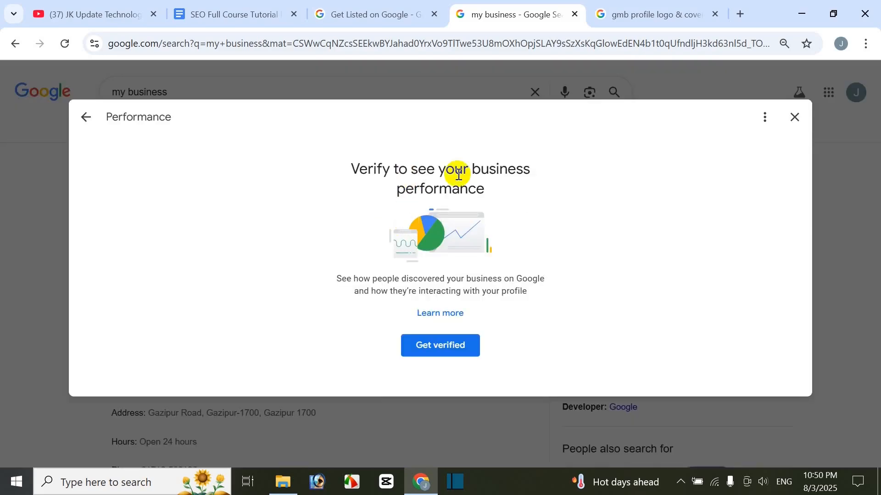
click(794, 118)
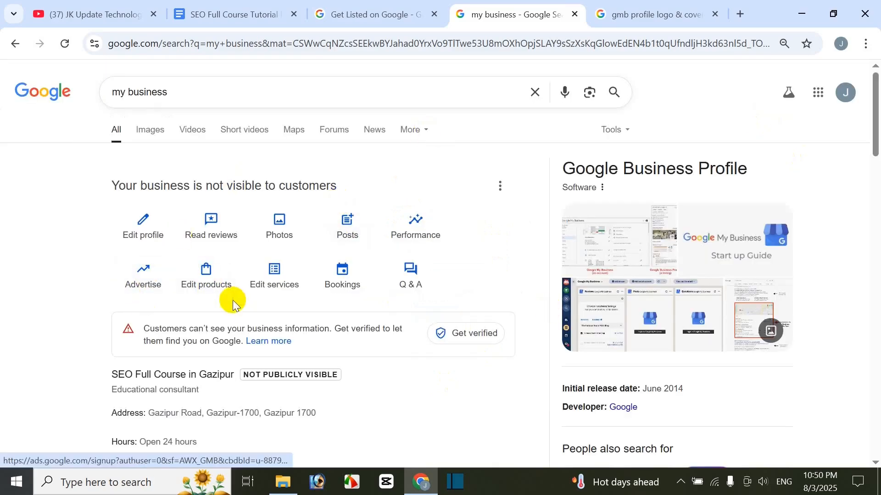
Step: Examine the Add product form's name, category, price, description, landing page URL and photo fields without publishing a product
click(225, 285)
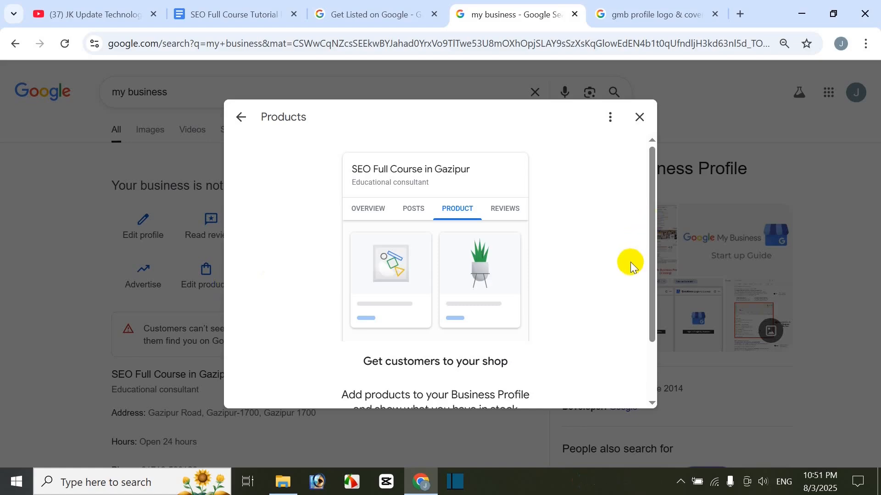
scroll(509, 254, down, 2)
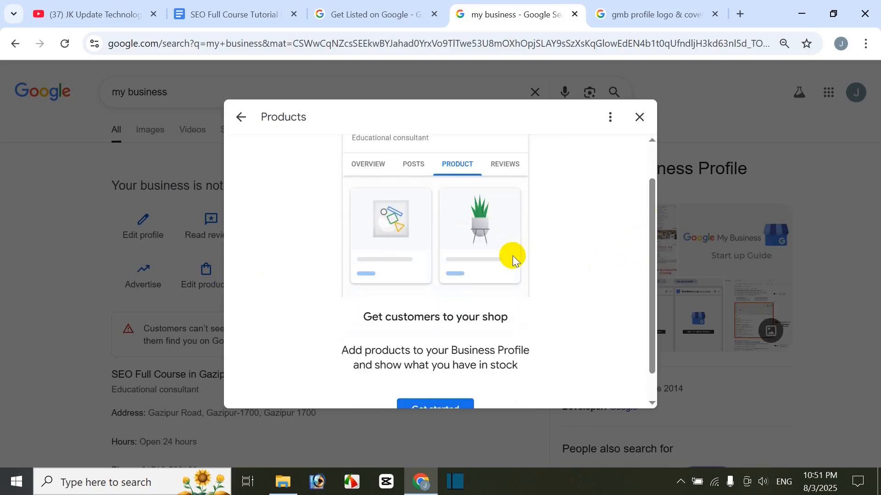
click(437, 387)
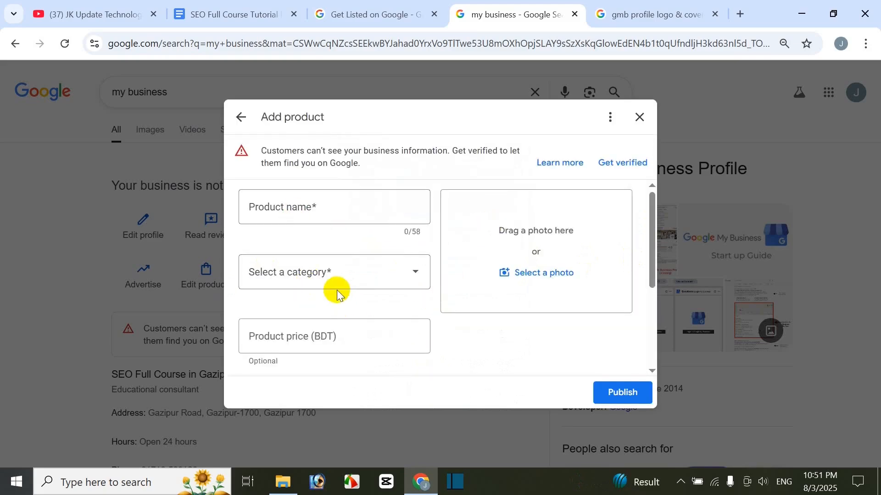
scroll(338, 291, down, 2)
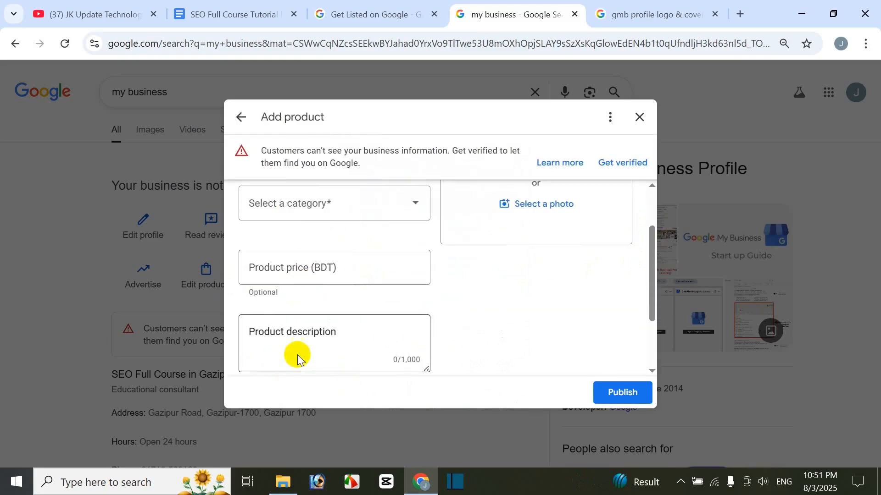
scroll(296, 356, down, 2)
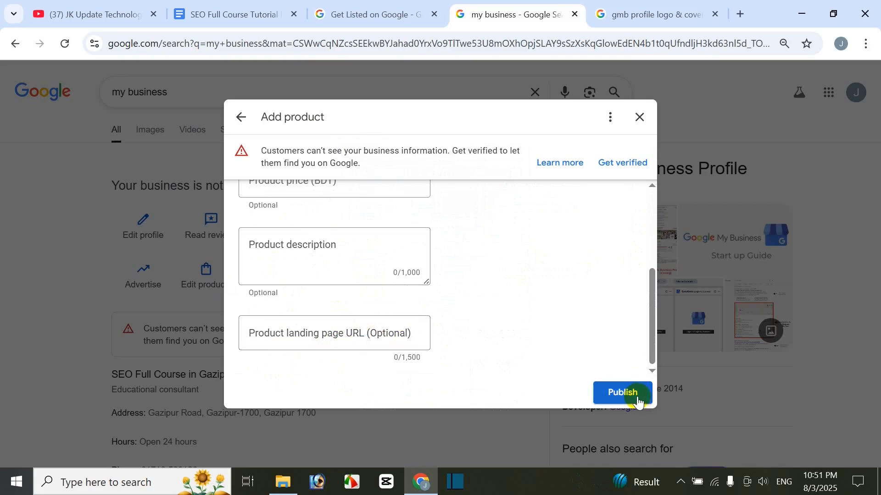
scroll(613, 324, up, 3)
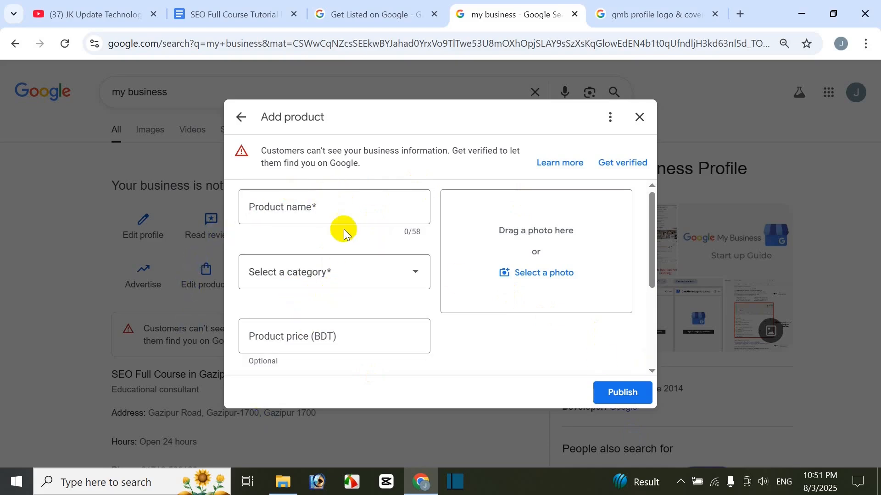
scroll(366, 324, down, 1)
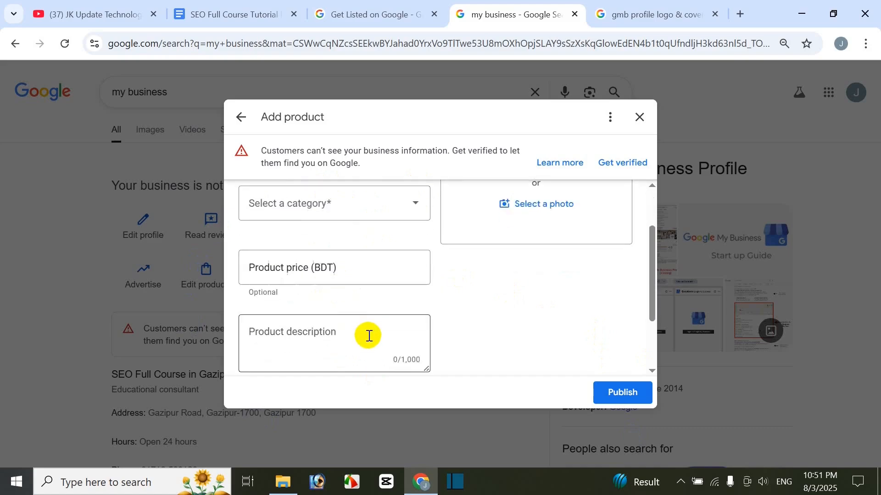
scroll(372, 340, down, 1)
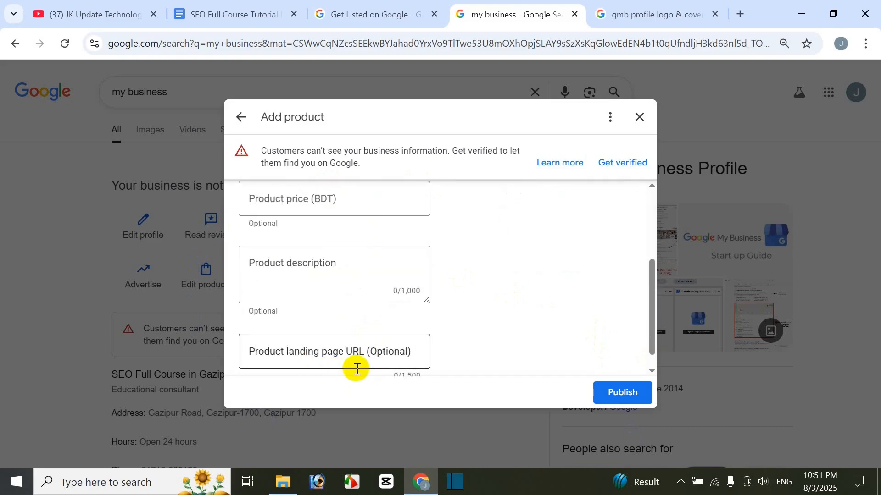
scroll(568, 325, up, 2)
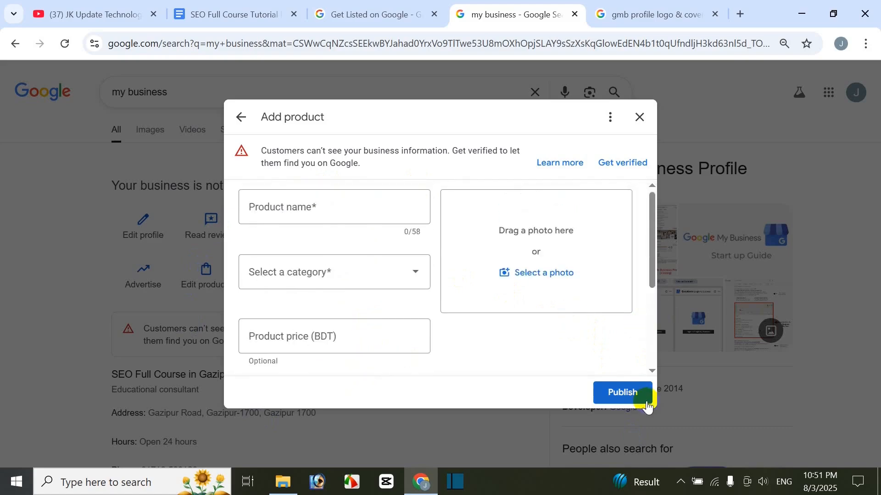
click(640, 117)
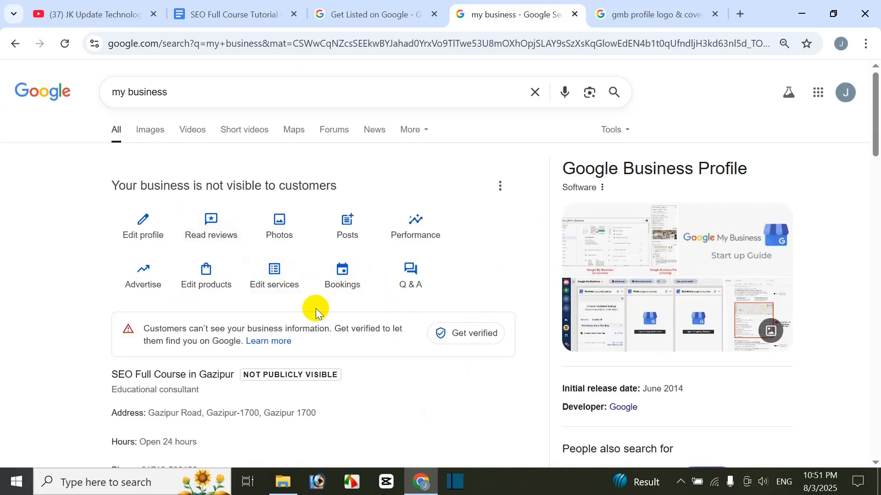
Step: View the business's services and the blank custom service entry, leaving without adding a service
click(273, 281)
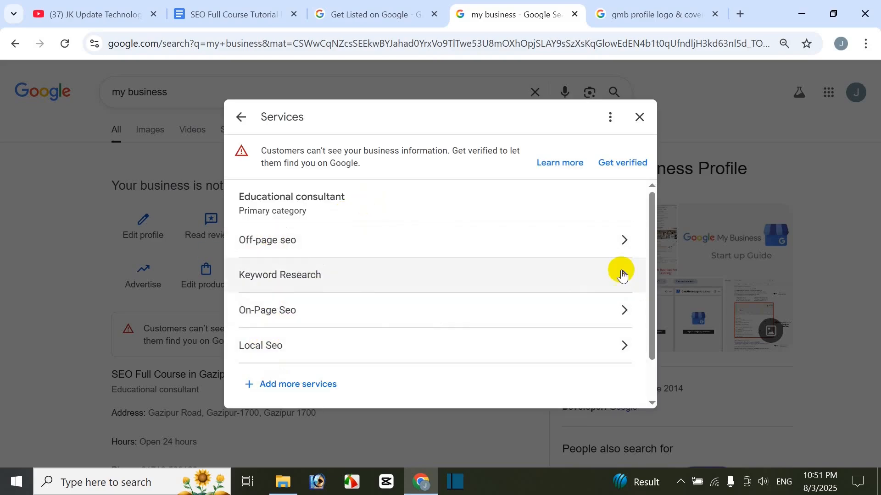
click(302, 396)
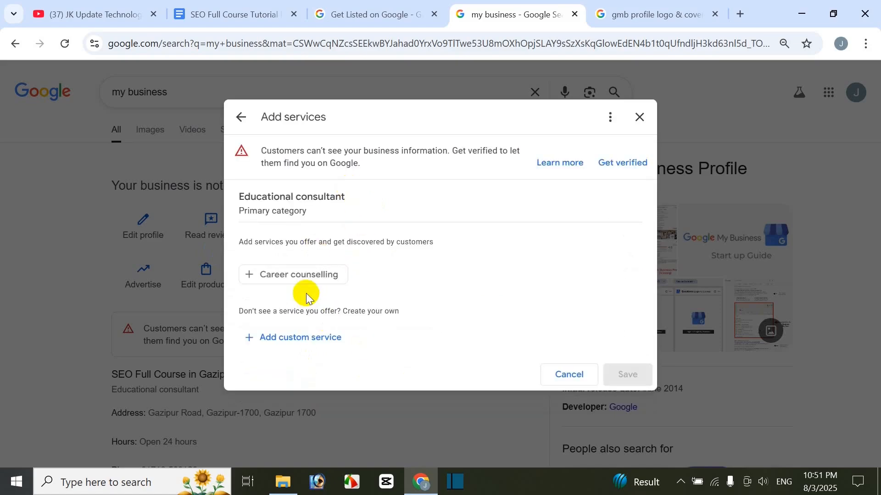
click(315, 337)
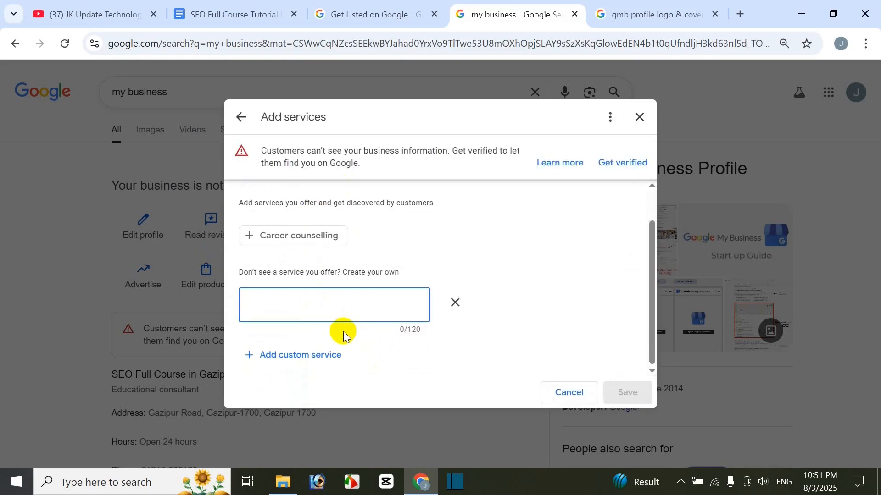
click(569, 397)
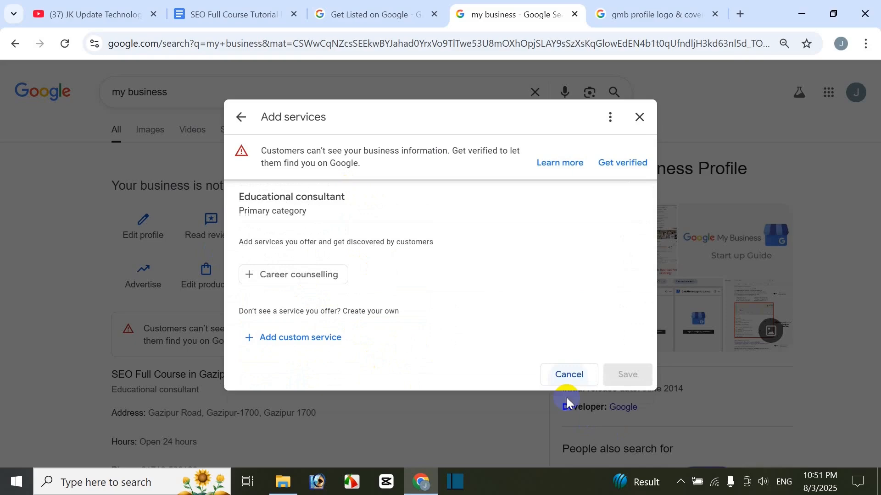
click(640, 117)
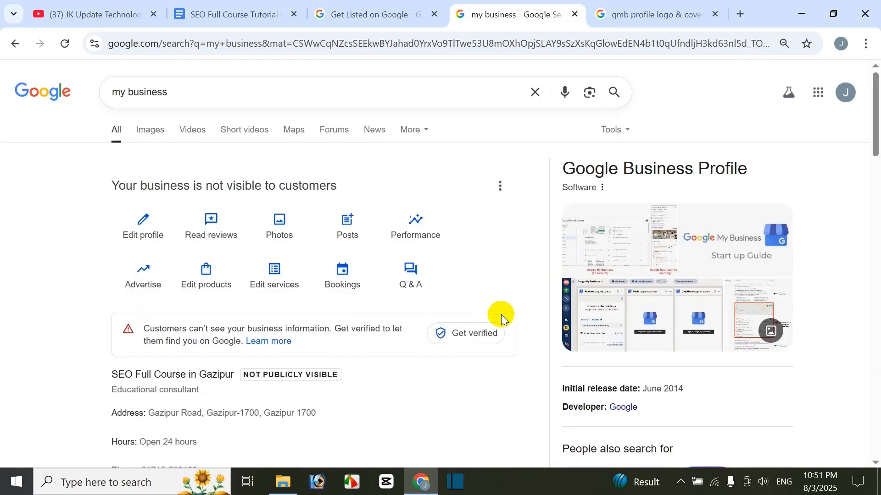
Step: View the Bookings section and the Questions & Answers section of the business profile
click(354, 281)
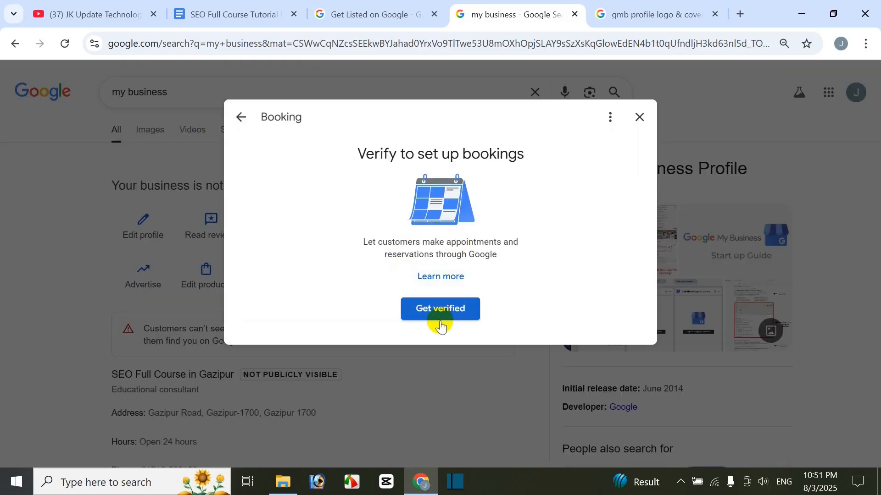
click(639, 118)
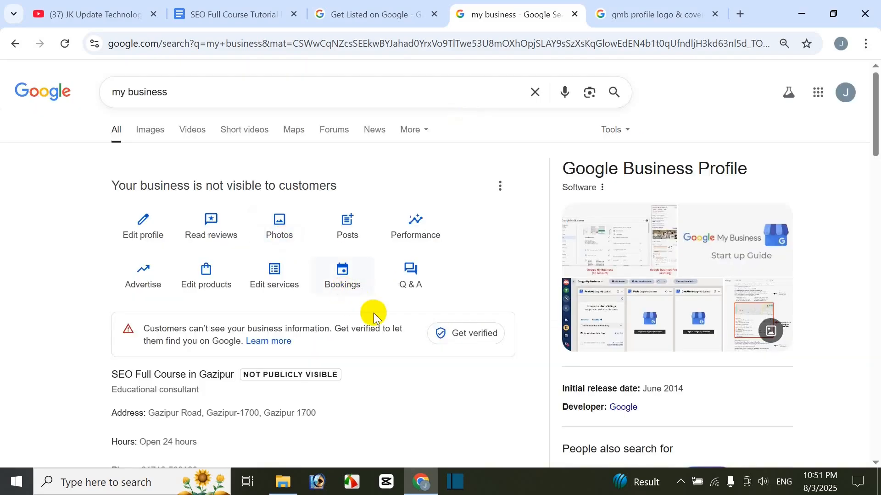
click(417, 292)
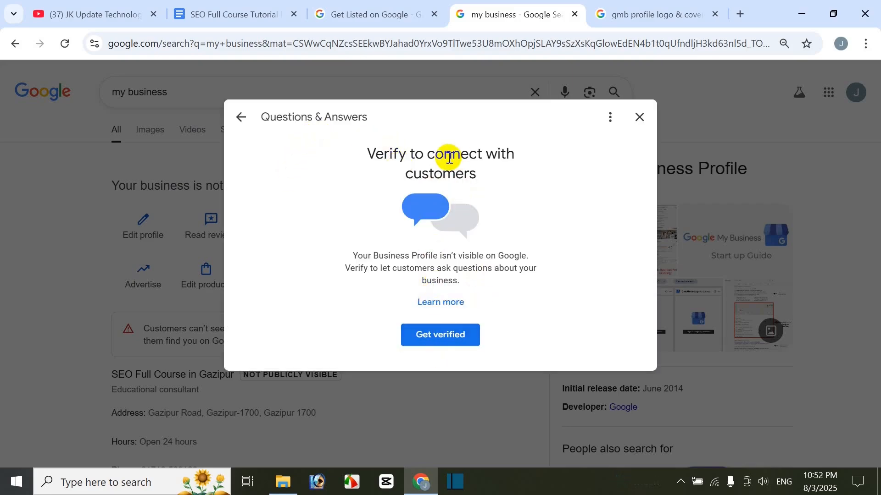
click(640, 118)
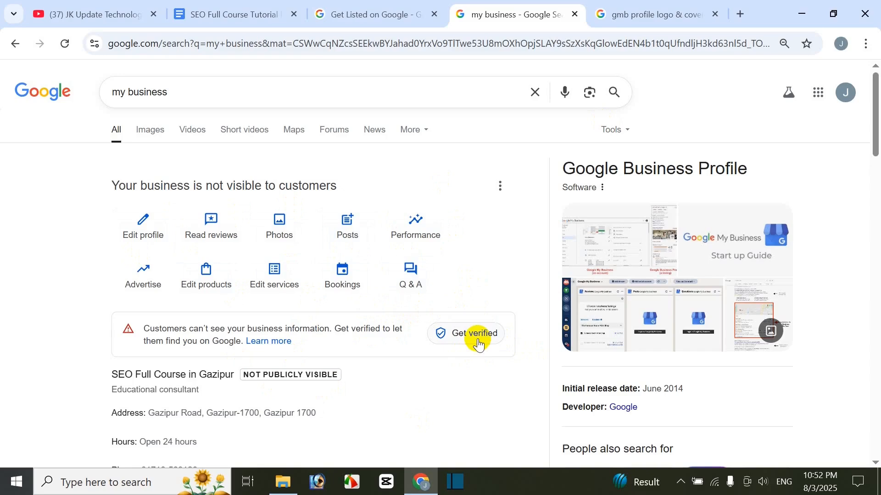
Step: Review the business details in the profile summary and view the business information reached from the address's edit option
scroll(728, 367, down, 3)
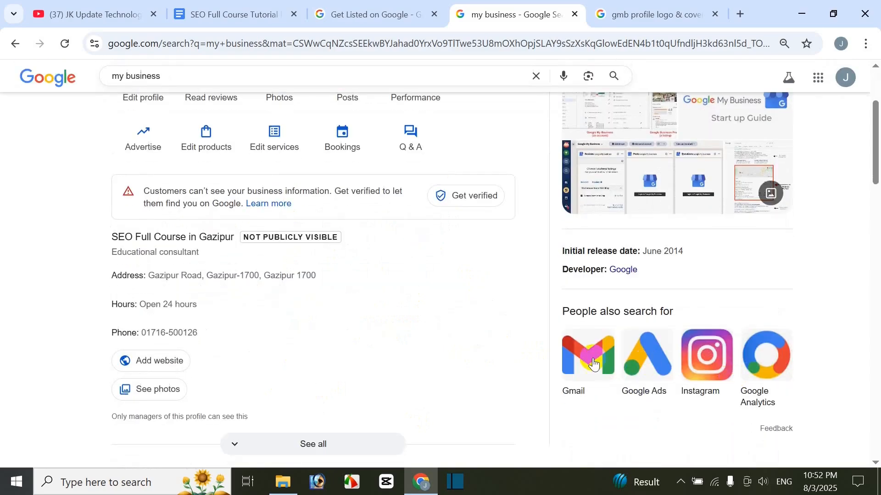
scroll(649, 317, down, 3)
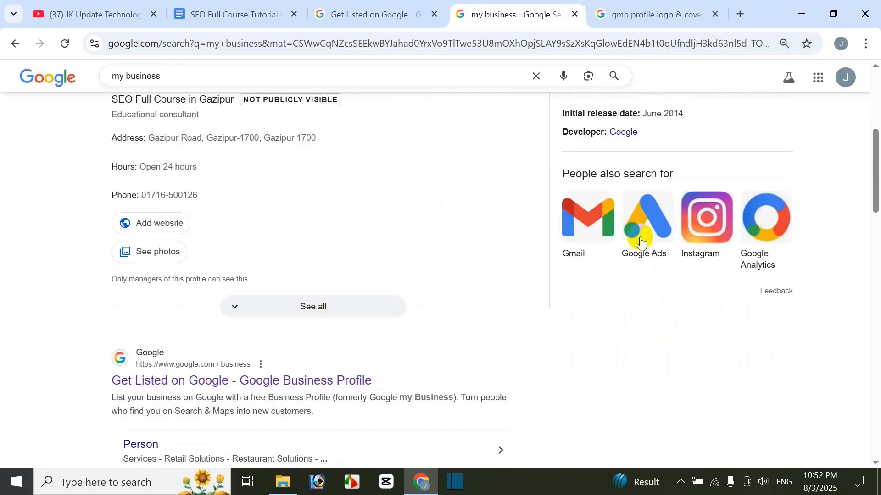
scroll(633, 270, up, 2)
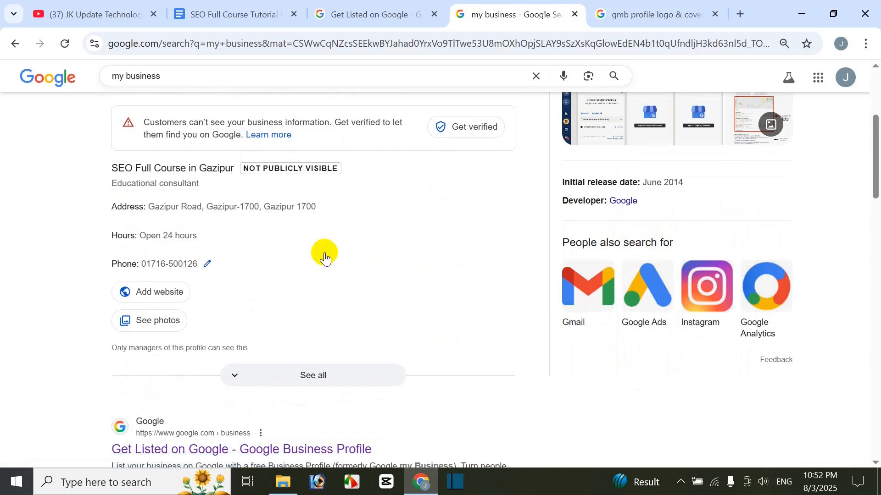
scroll(324, 252, up, 2)
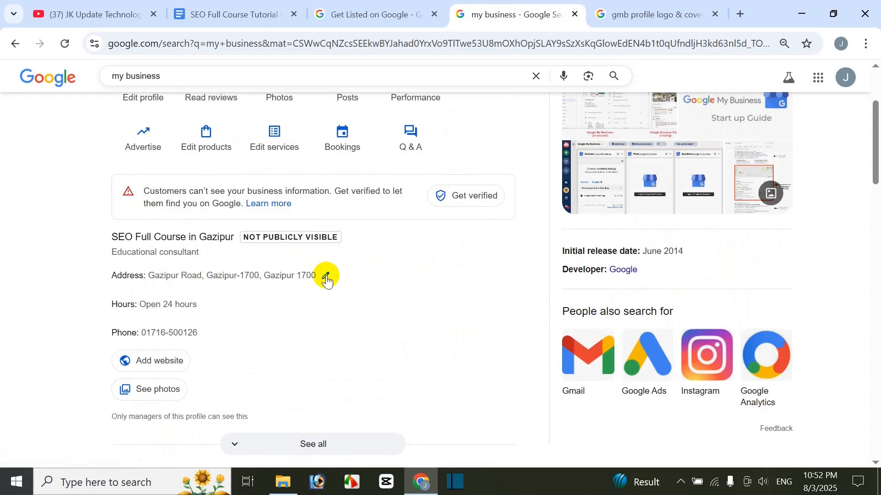
click(327, 277)
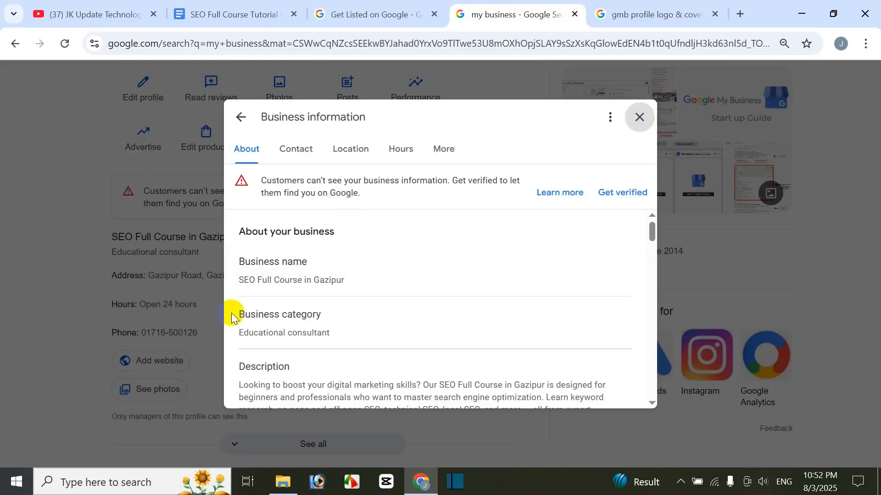
click(639, 118)
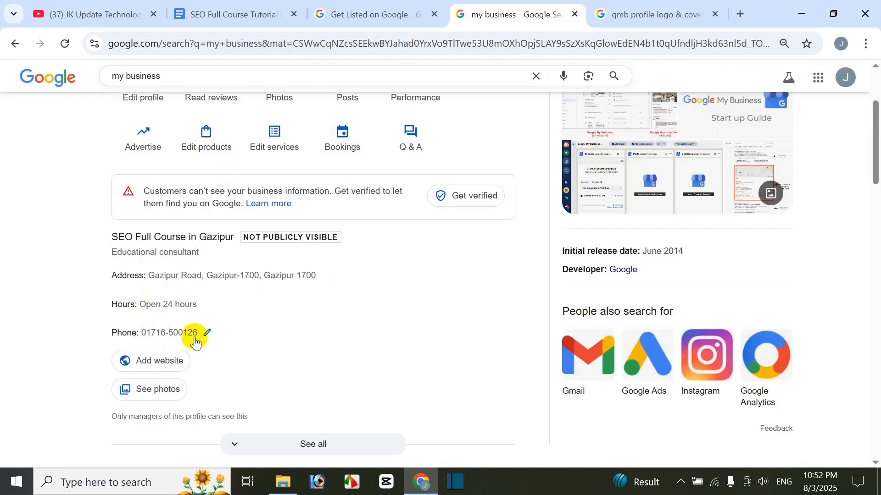
Step: Expand the full profile summary and examine the suggestion cards for creating an ad, adding an exterior photo and adding an update
scroll(203, 370, down, 1)
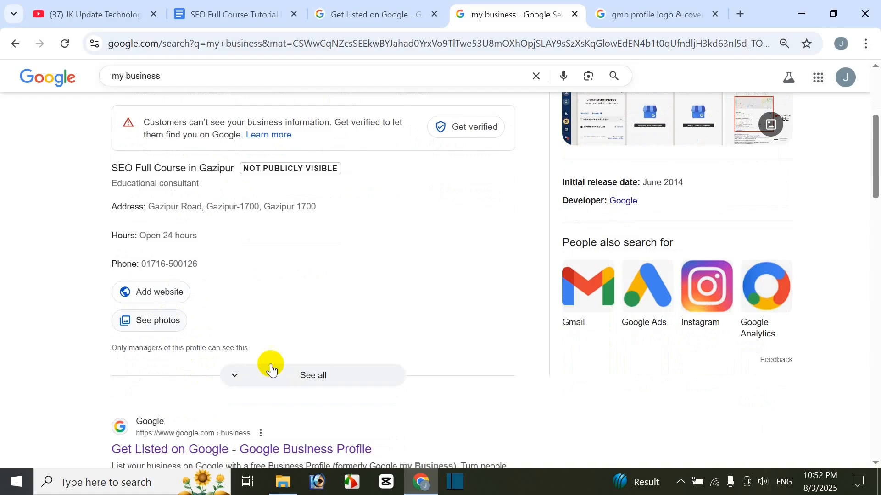
click(295, 376)
scroll(354, 305, down, 3)
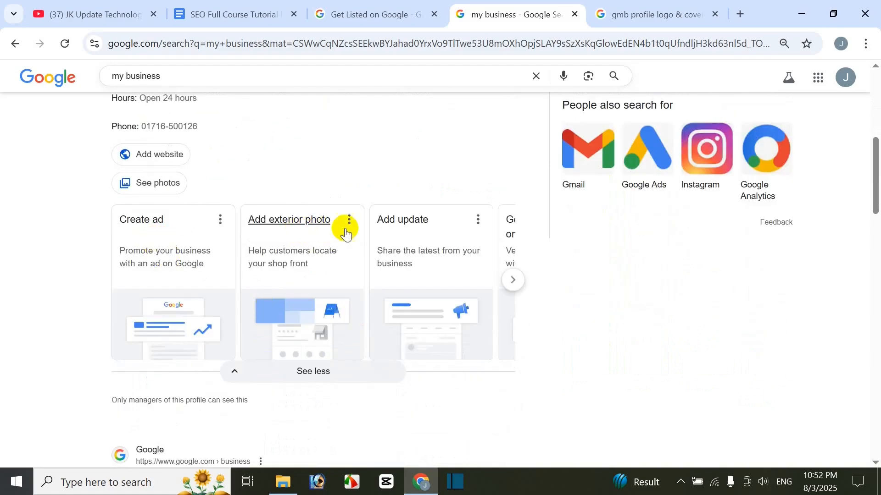
scroll(430, 294, down, 1)
scroll(368, 207, down, 3)
scroll(403, 216, up, 3)
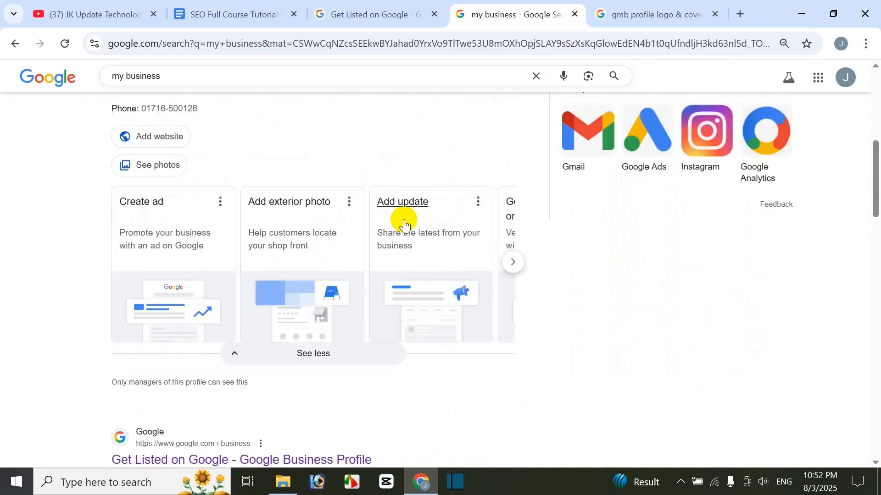
Step: Browse the remaining suggestion cards for the business and return to the profile's management options
scroll(459, 303, up, 2)
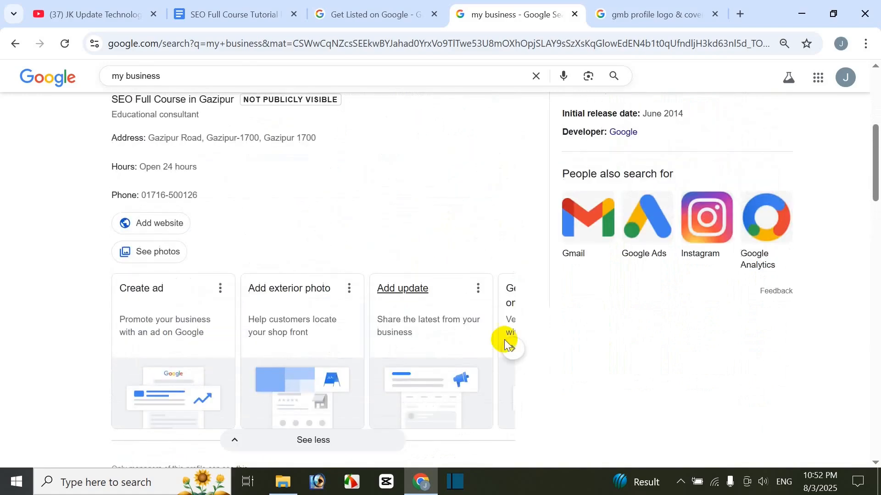
click(515, 348)
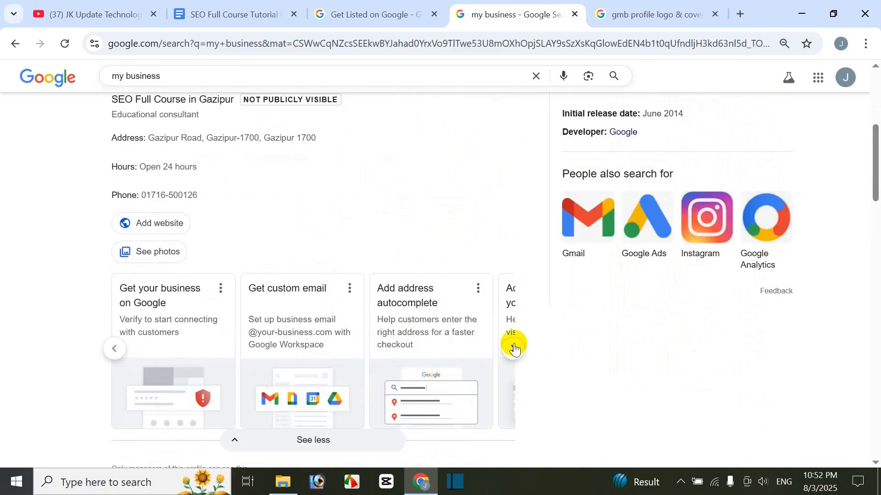
click(514, 348)
scroll(406, 306, up, 4)
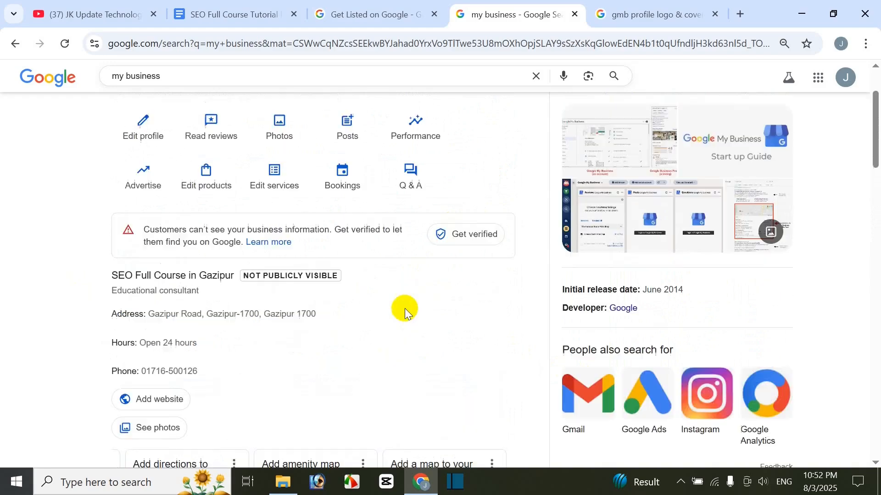
scroll(404, 309, up, 2)
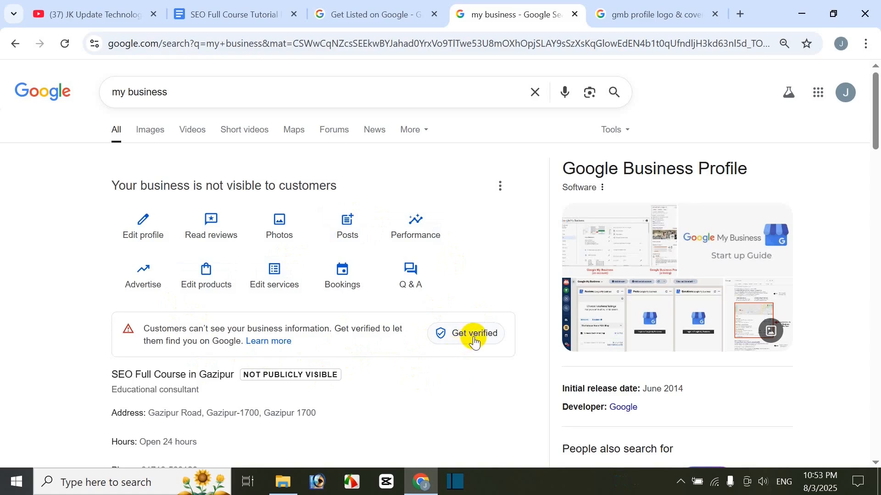
Step: Start verifying the business profile and examine the existing businesses offered as possible matches
click(489, 337)
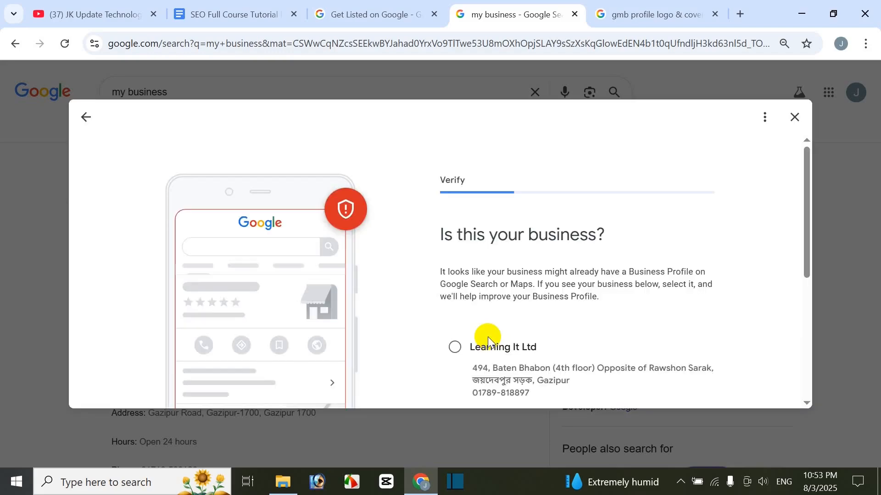
scroll(604, 190, down, 1)
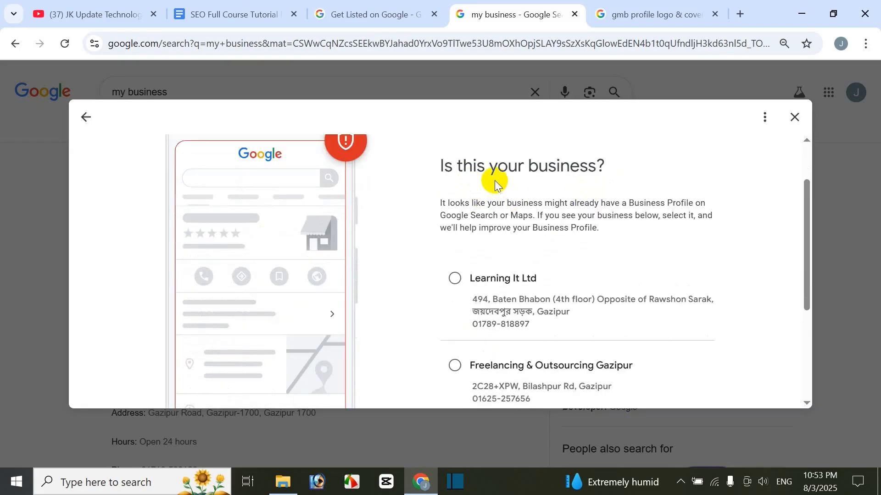
scroll(604, 266, up, 1)
scroll(562, 285, down, 3)
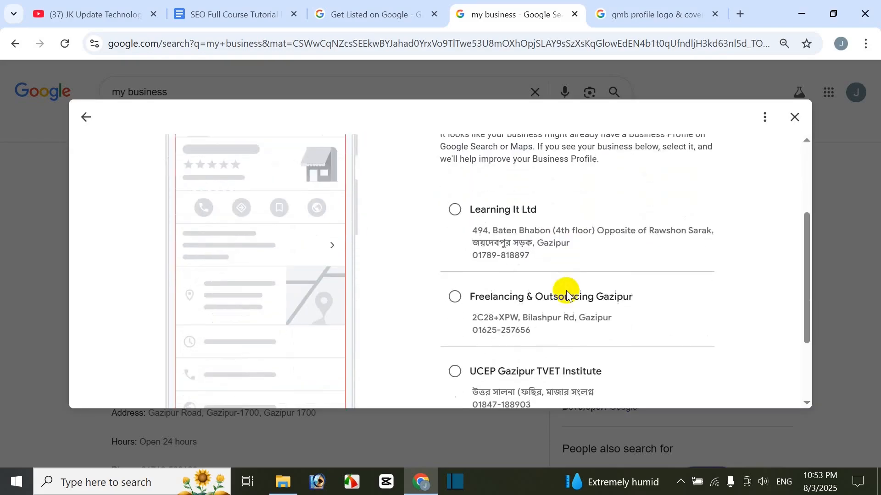
scroll(567, 290, up, 2)
scroll(500, 303, down, 3)
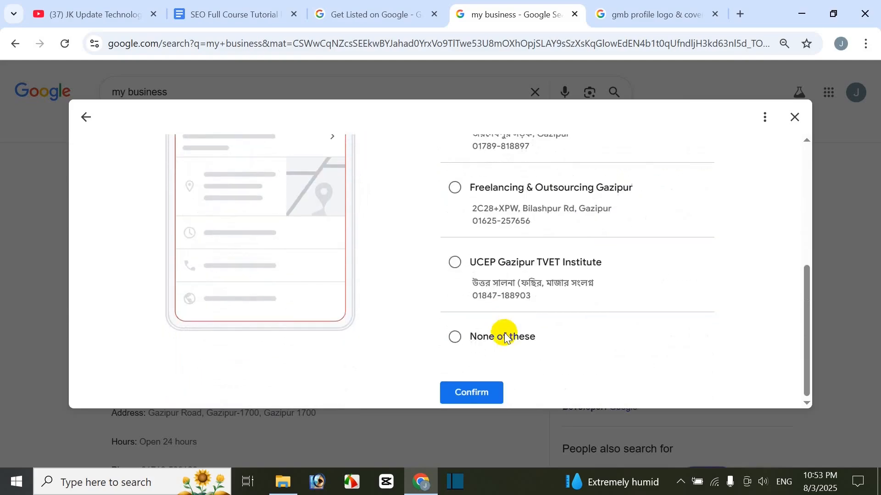
scroll(511, 334, up, 3)
scroll(413, 204, up, 2)
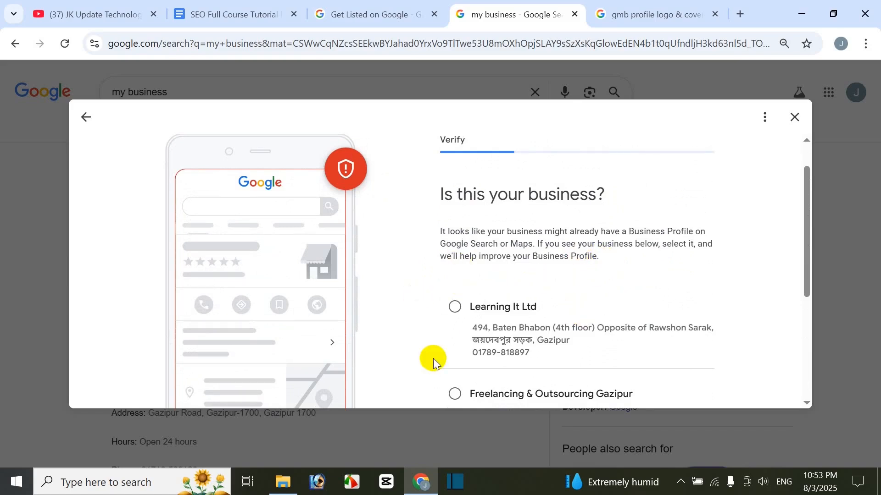
Step: Select Freelancing & Outsourcing Gazipur as the matching business and confirm the choice
scroll(556, 344, down, 1)
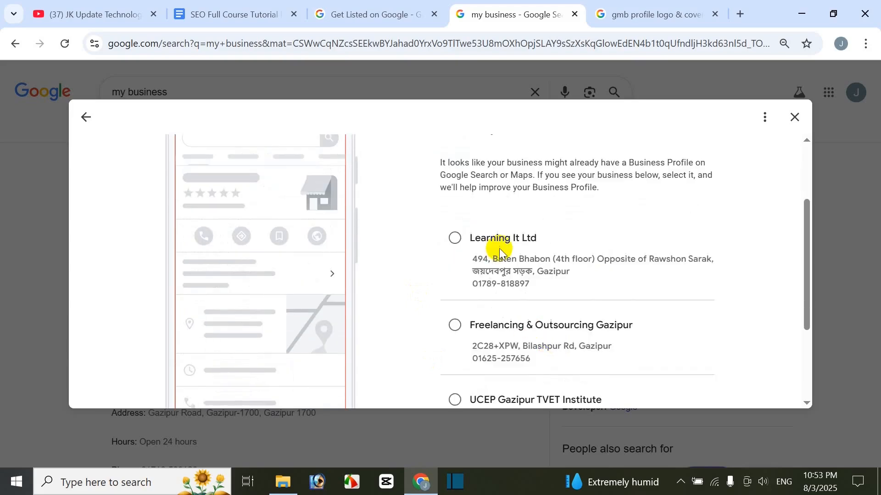
scroll(478, 307, down, 1)
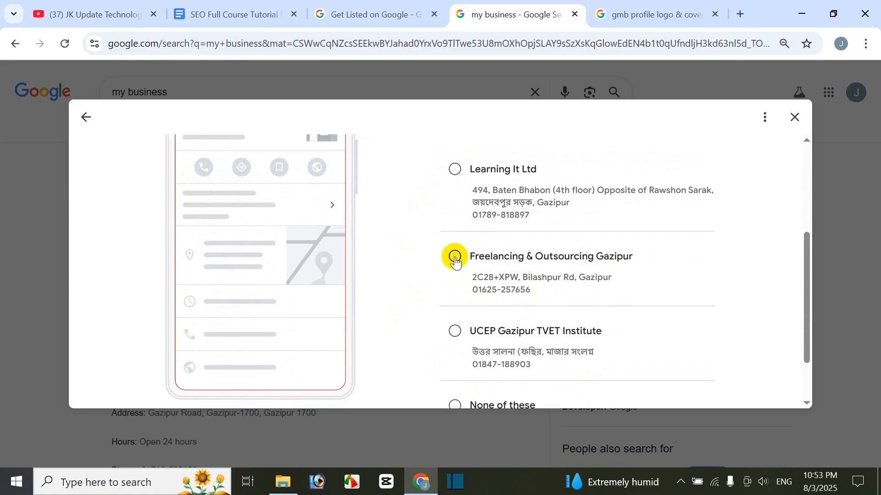
scroll(588, 274, up, 1)
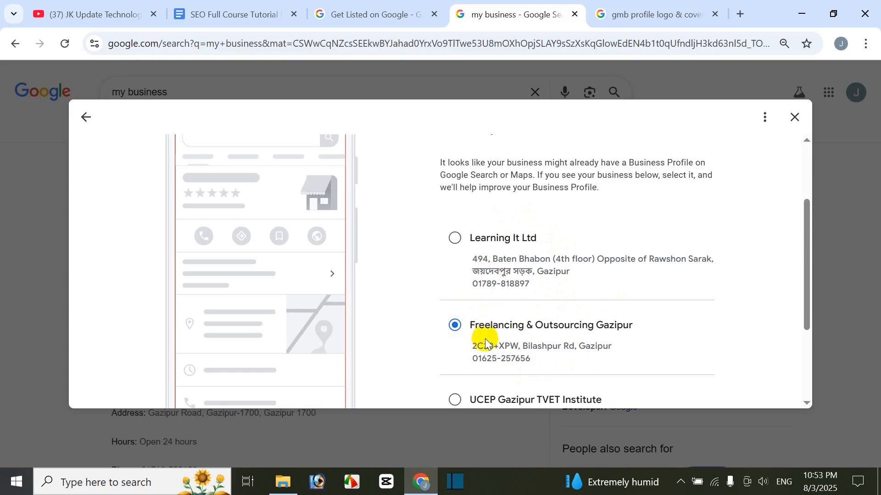
scroll(485, 342, down, 2)
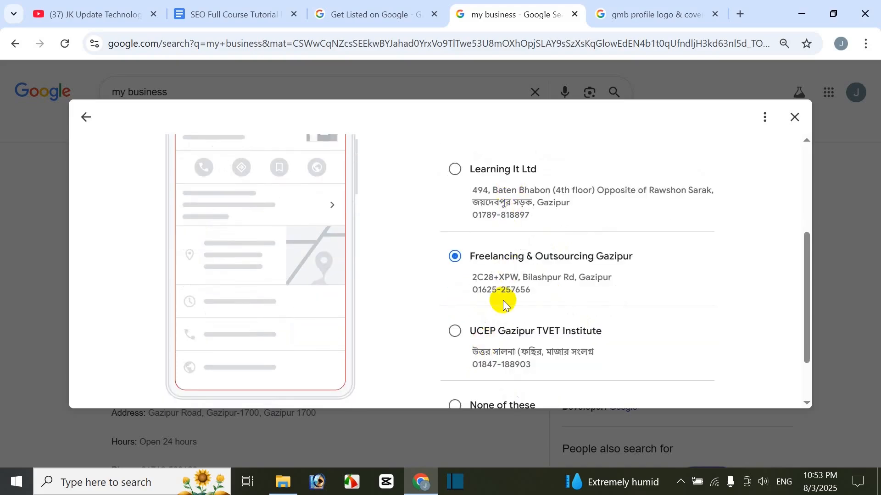
scroll(482, 353, down, 2)
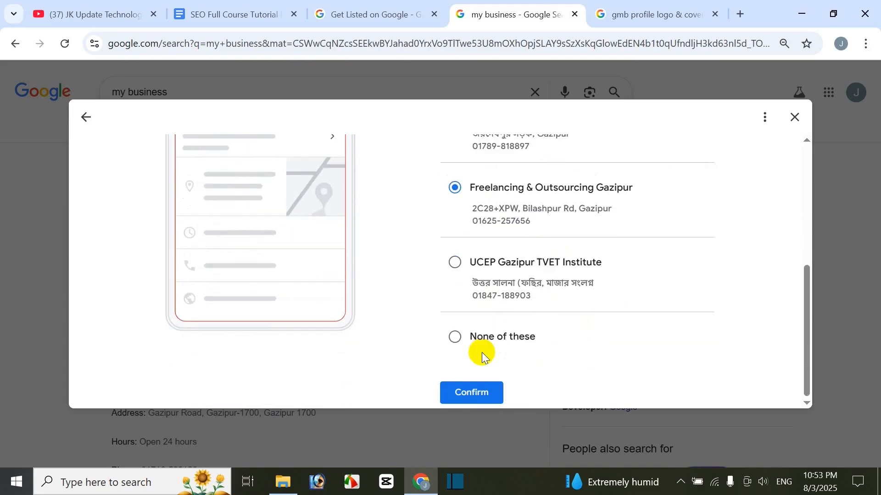
click(482, 390)
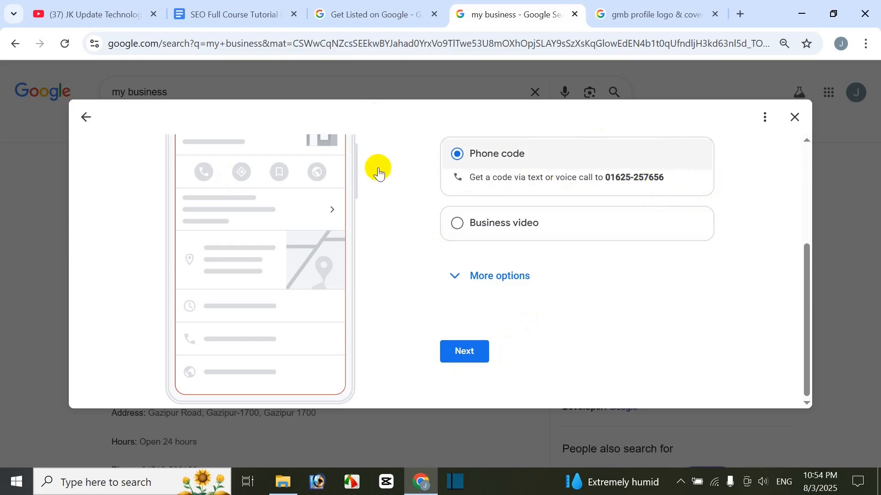
Step: Choose Business video as the verification method and review the three requirements for recording the business details
click(454, 226)
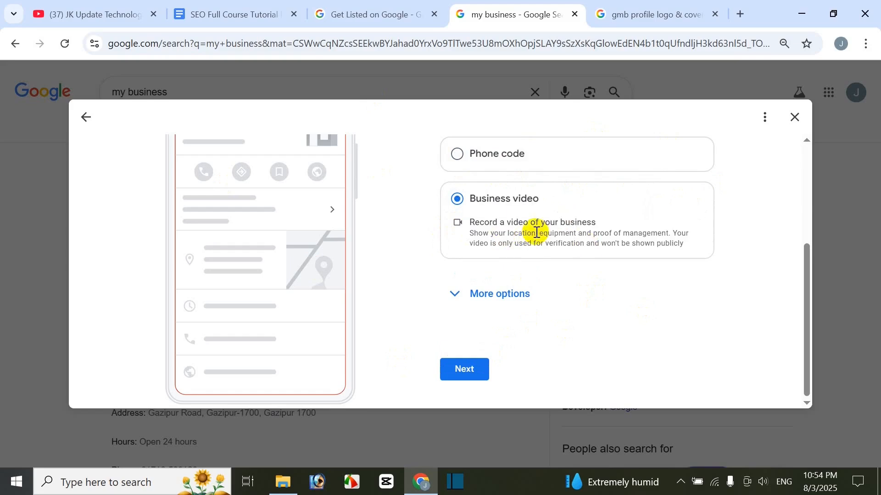
click(466, 374)
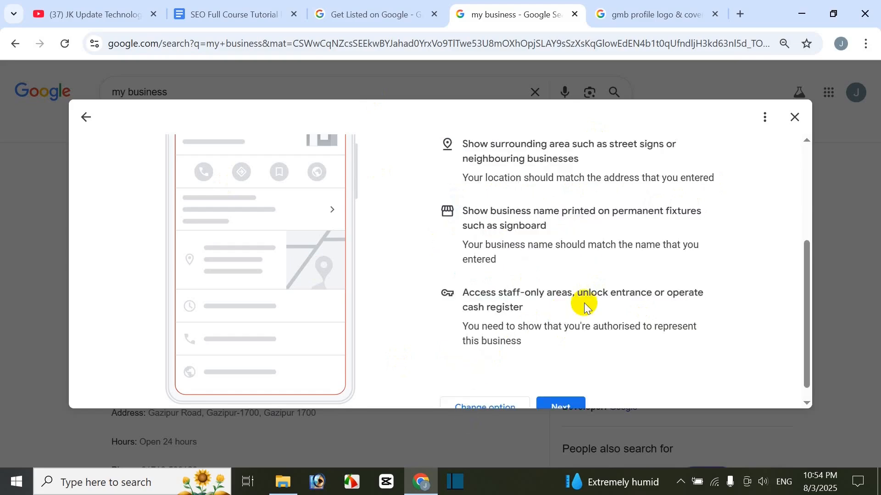
scroll(585, 303, up, 3)
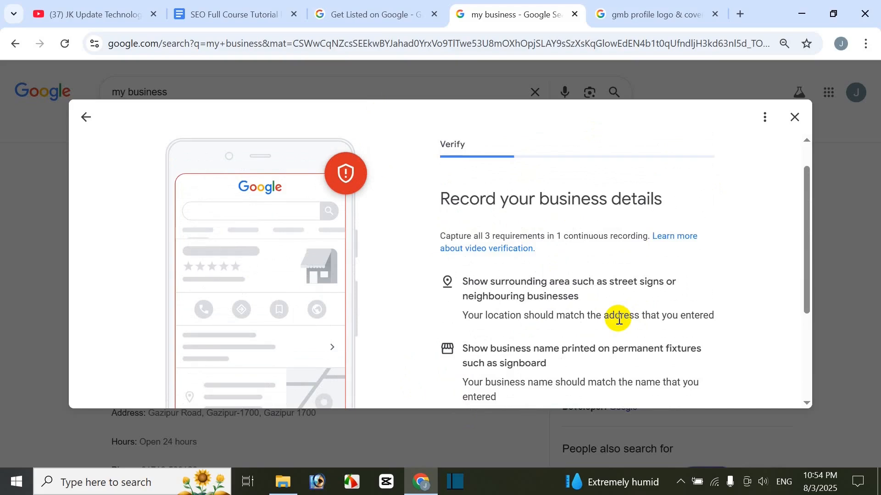
scroll(619, 319, down, 3)
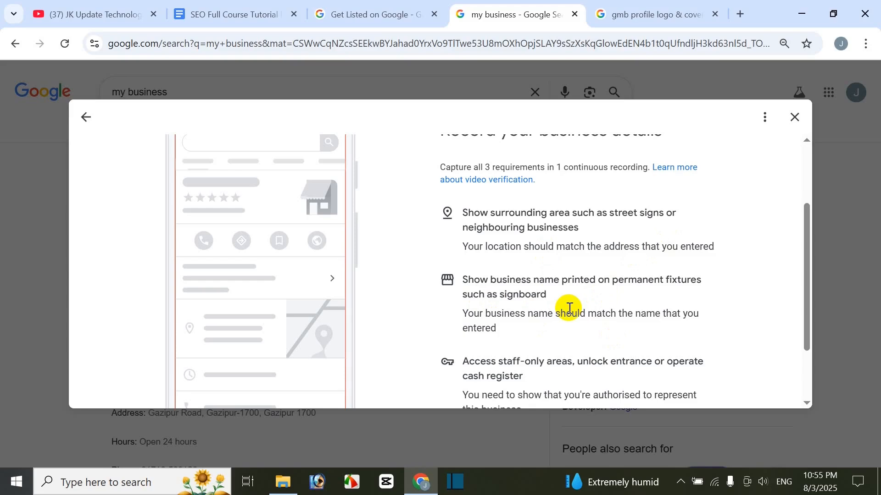
scroll(570, 308, down, 2)
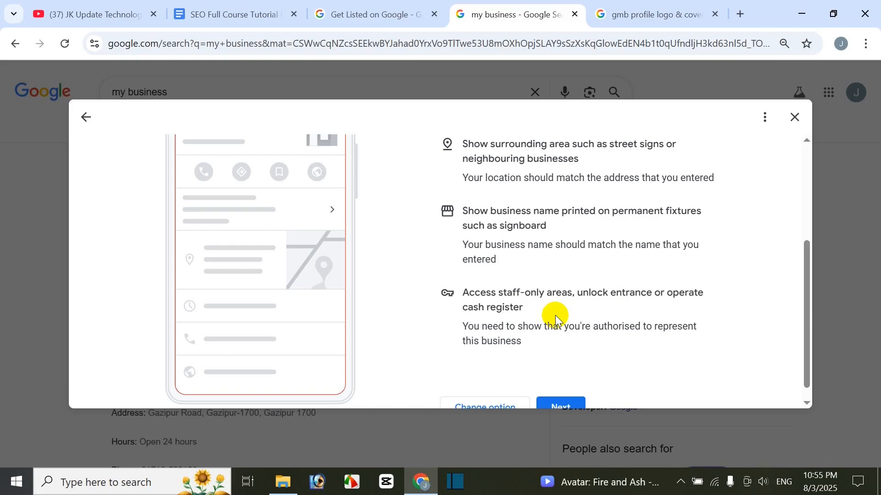
scroll(678, 201, up, 2)
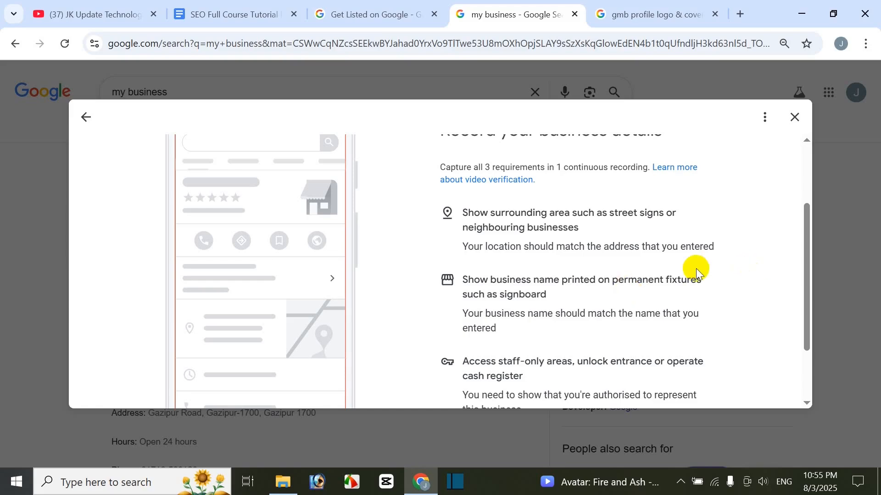
scroll(654, 273, up, 2)
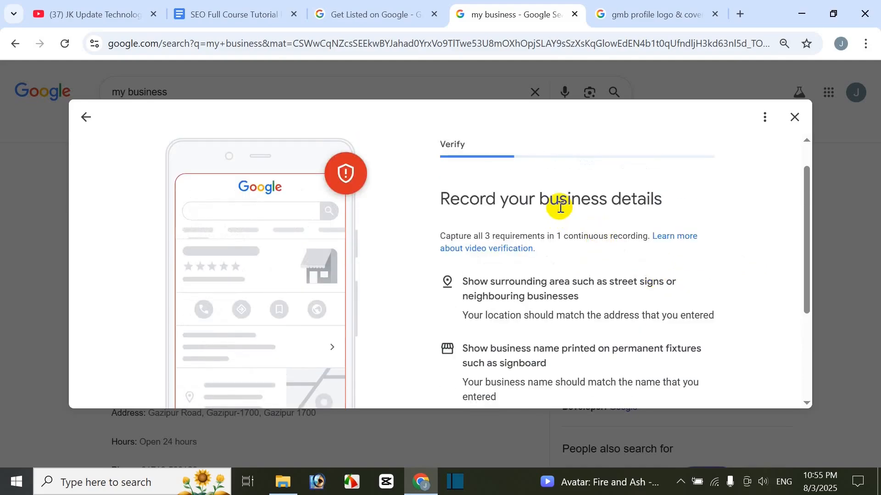
scroll(555, 340, down, 3)
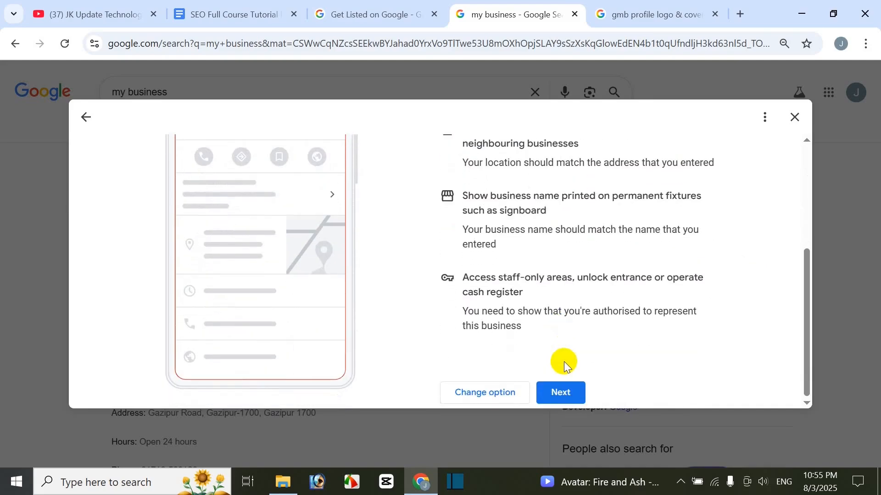
Step: Continue to the tips for getting started and read the advice on recording the verification video
click(564, 394)
scroll(599, 290, up, 3)
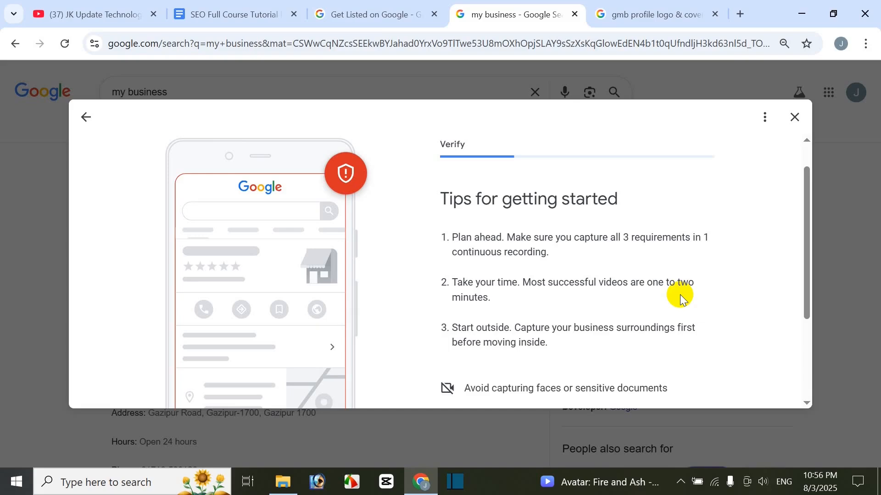
scroll(676, 296, down, 3)
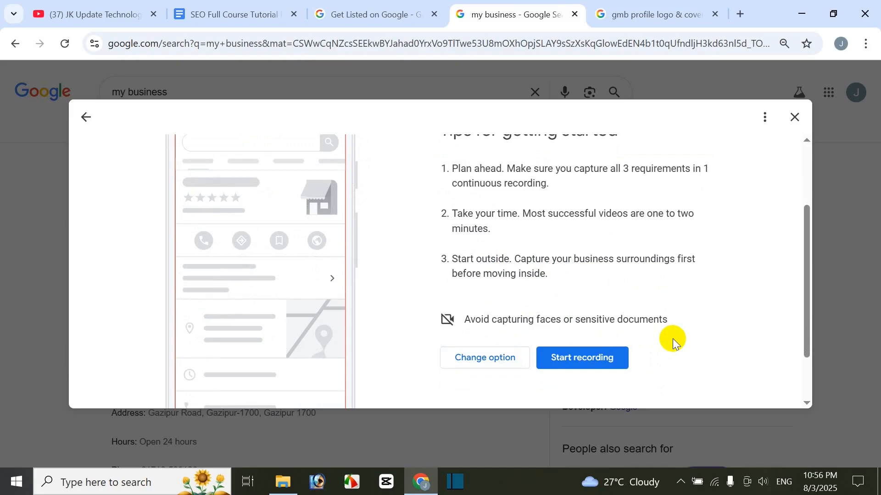
scroll(637, 289, up, 3)
scroll(629, 286, down, 3)
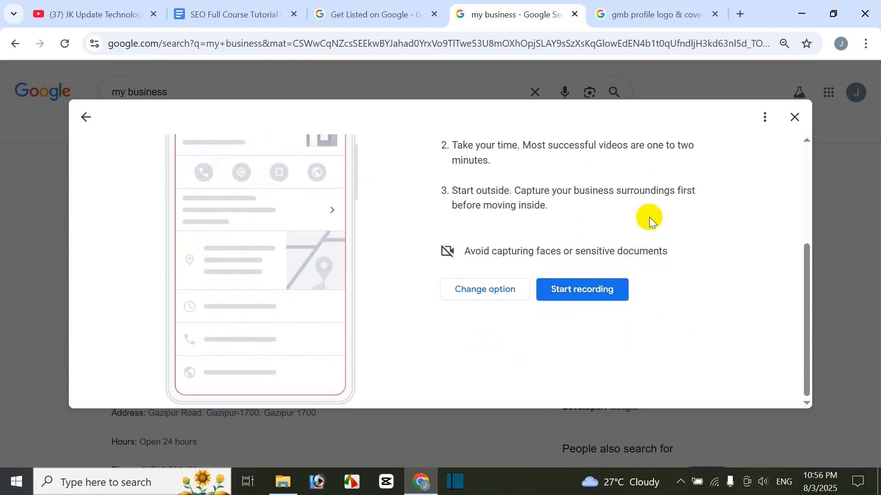
Step: Start the recording stage, review the QR code instructions for verifying on a mobile device, and exit verification without completing it
click(597, 296)
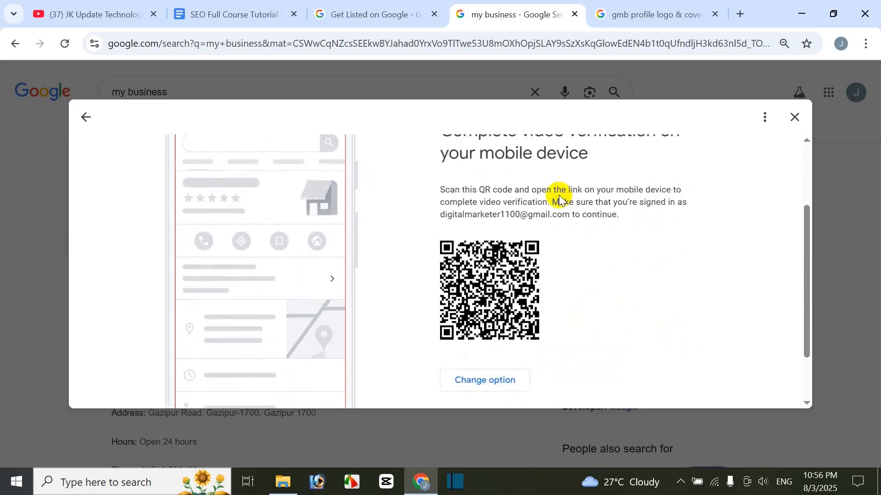
scroll(513, 208, up, 2)
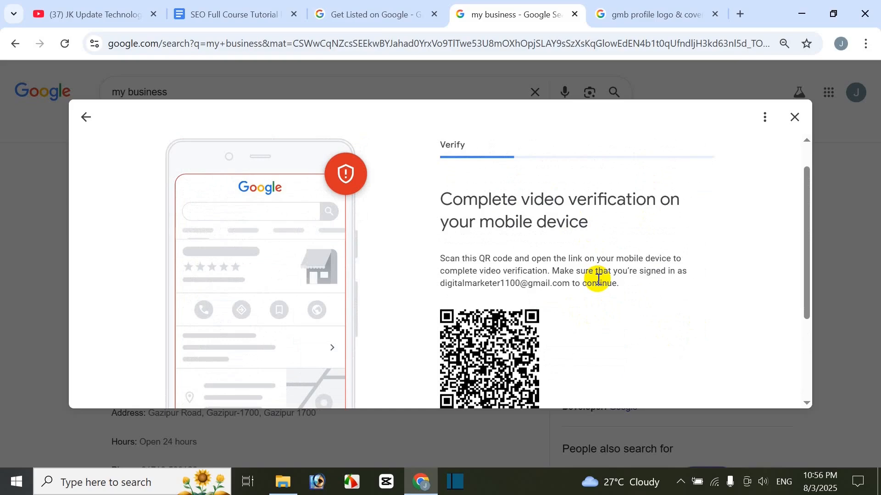
scroll(605, 314, down, 2)
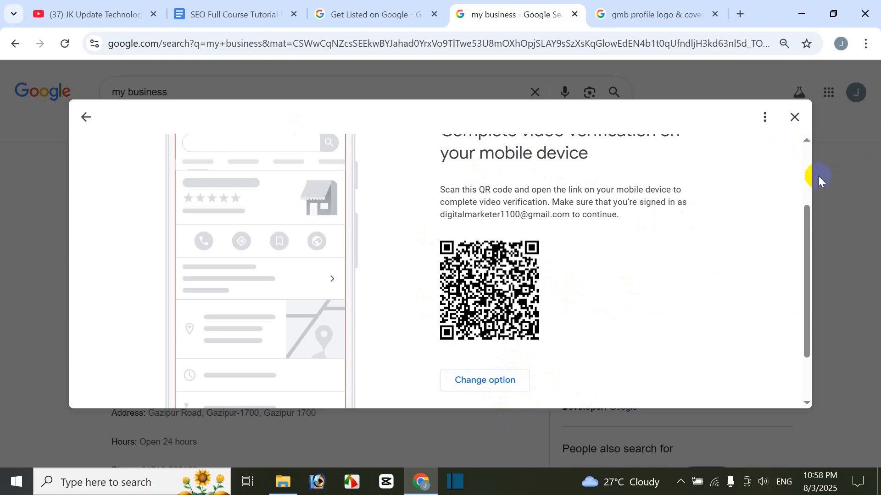
drag(813, 280, 789, 177)
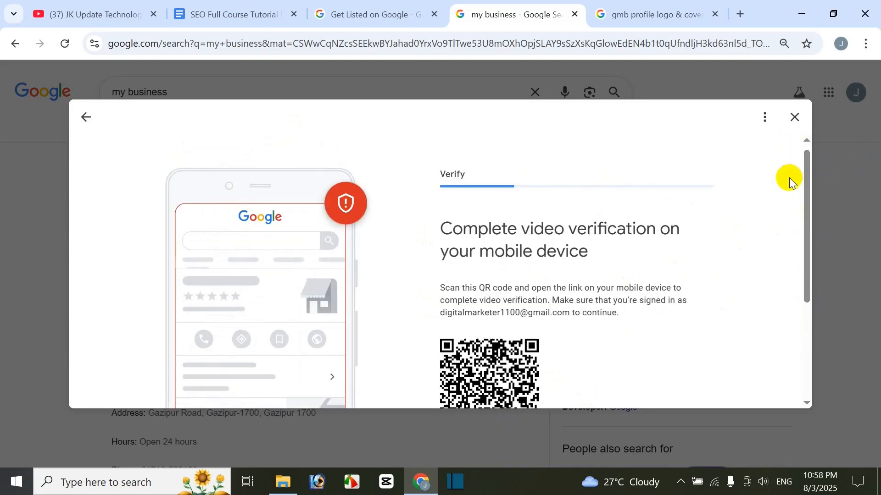
click(800, 115)
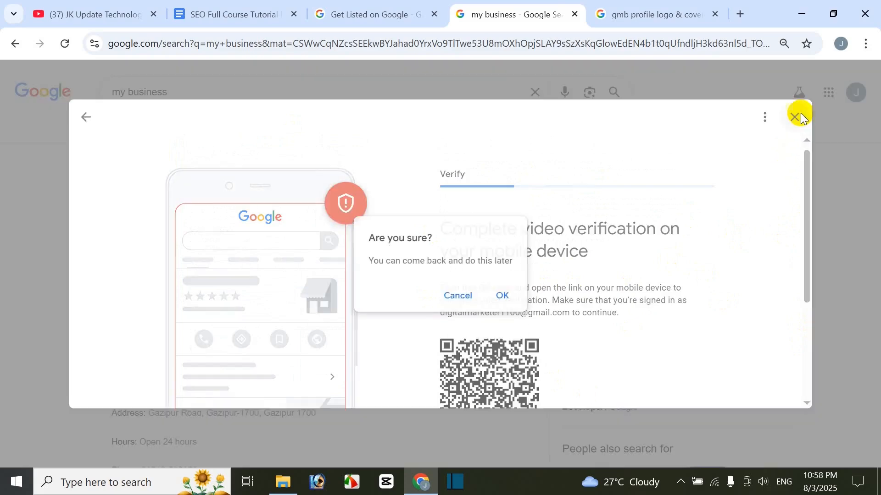
click(504, 296)
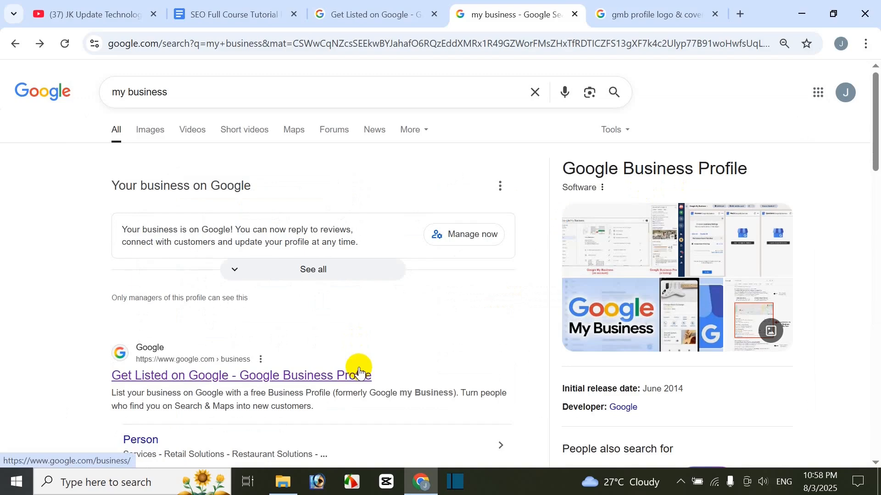
Step: Open the Business Profile settings for the listed business and go to its Remove Business Profile options
scroll(444, 338, down, 1)
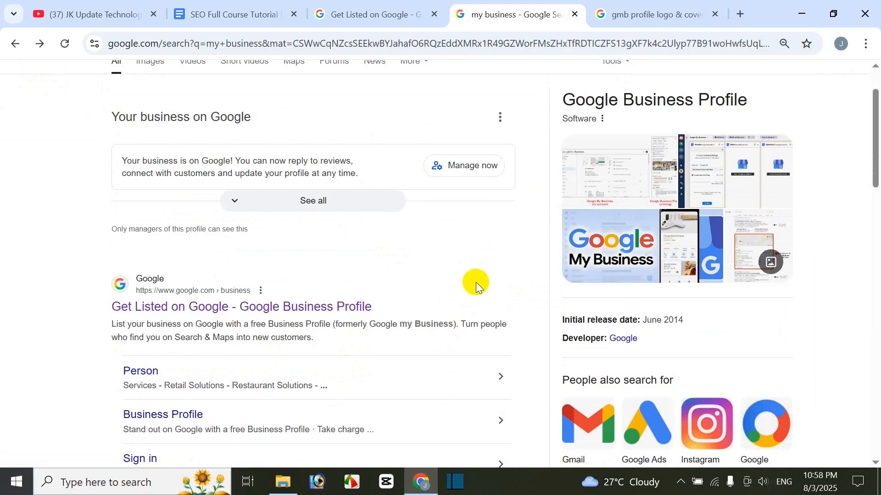
scroll(476, 283, up, 2)
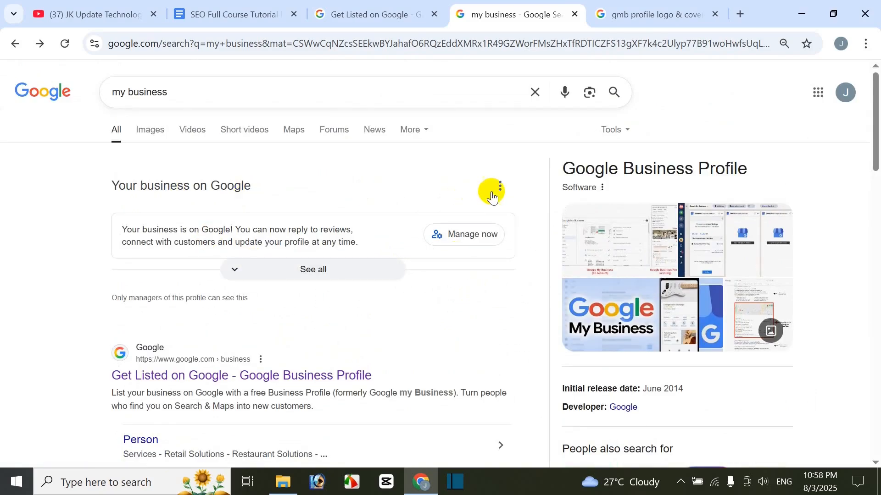
click(500, 188)
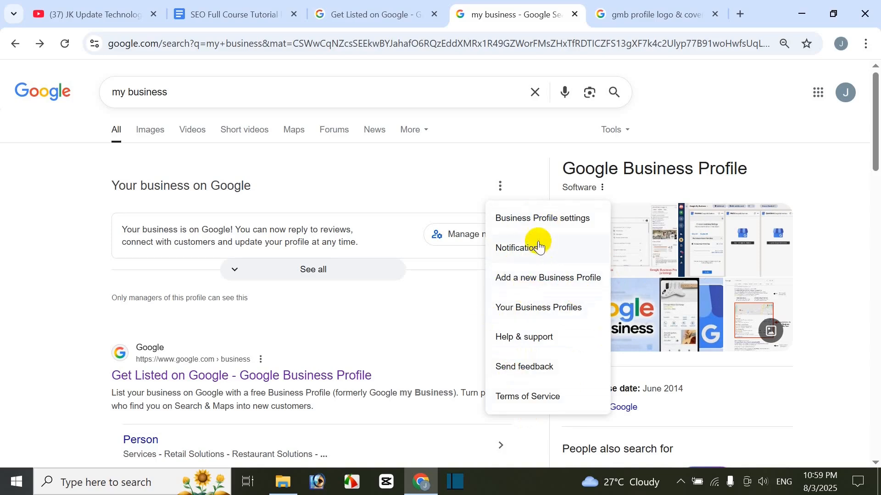
click(536, 219)
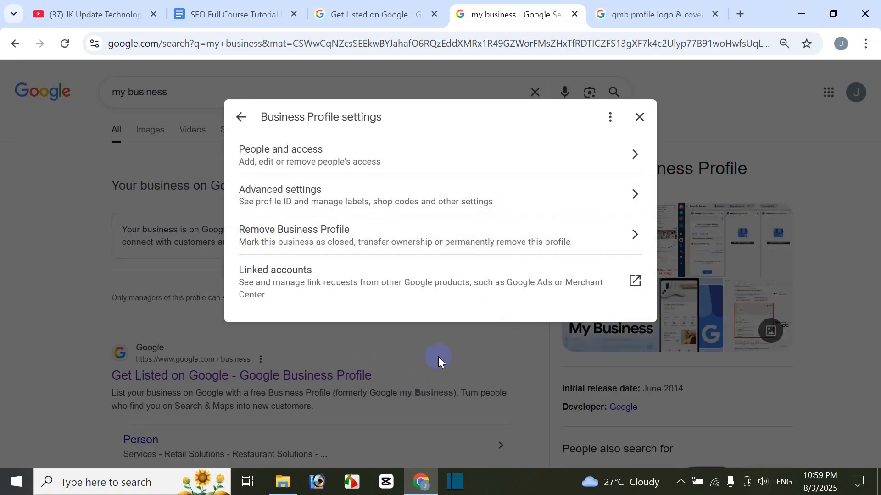
click(295, 243)
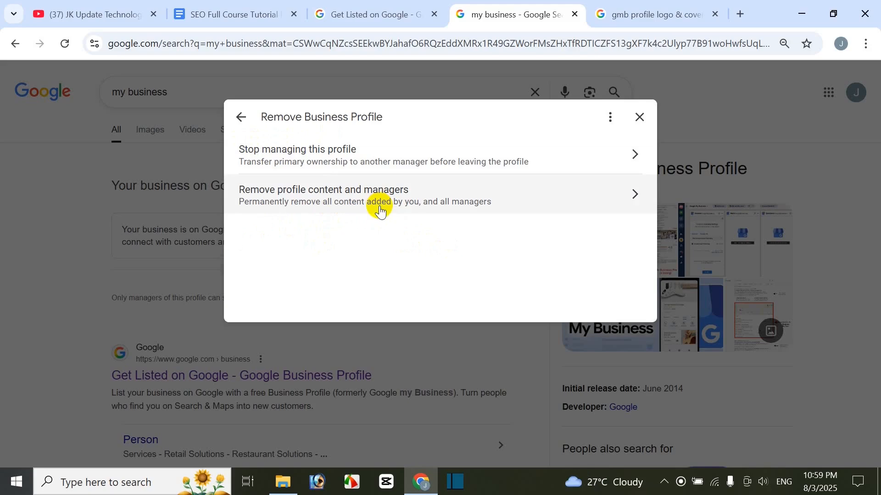
Step: Permanently remove the profile content and managers, confirm the removal, and finish the process
click(321, 202)
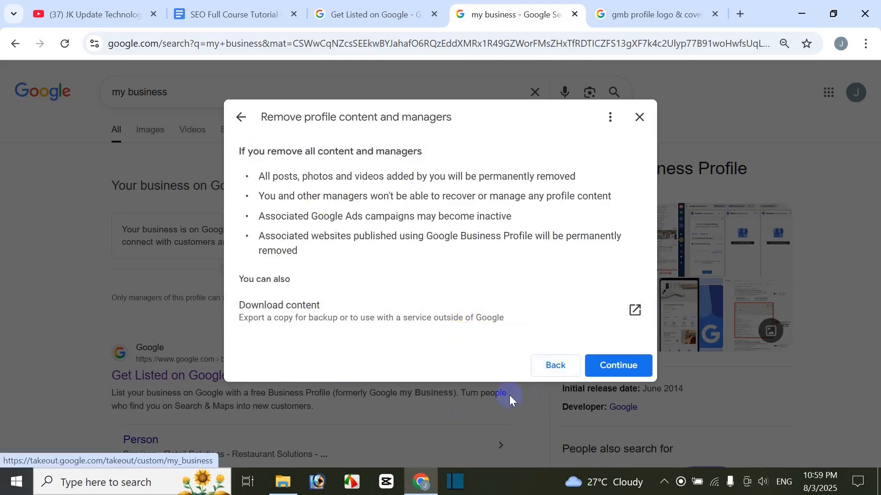
click(619, 375)
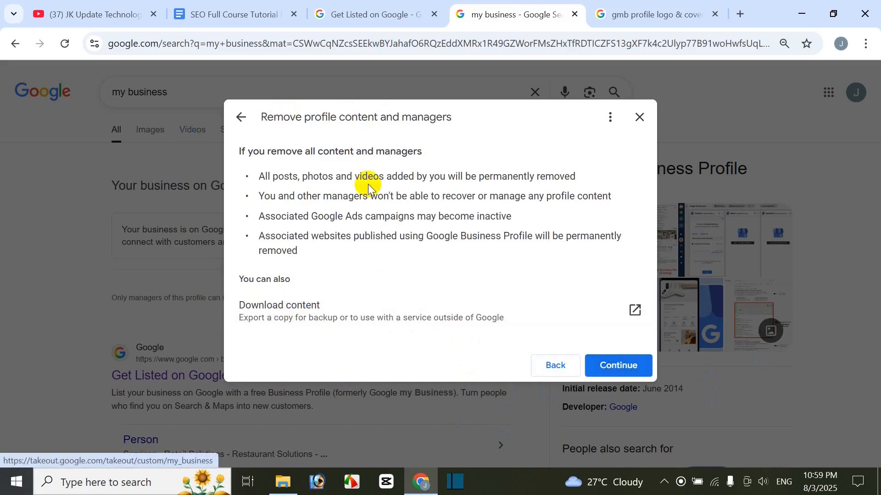
click(626, 365)
click(573, 296)
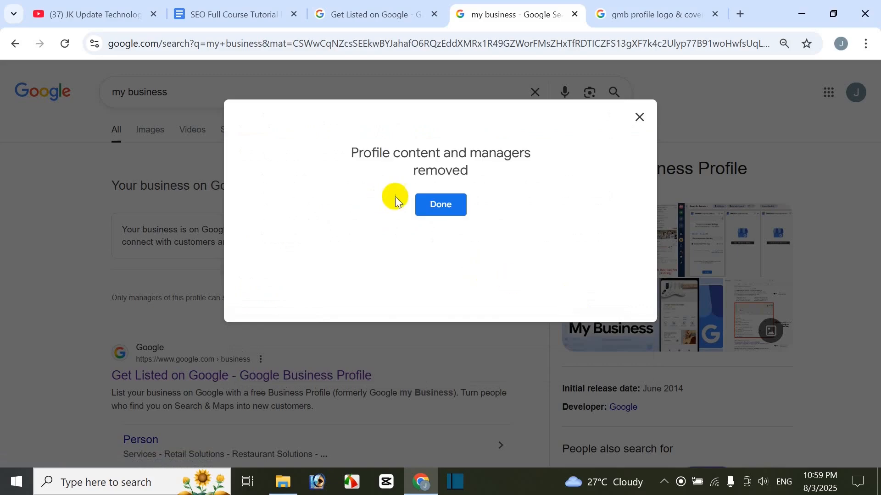
click(439, 205)
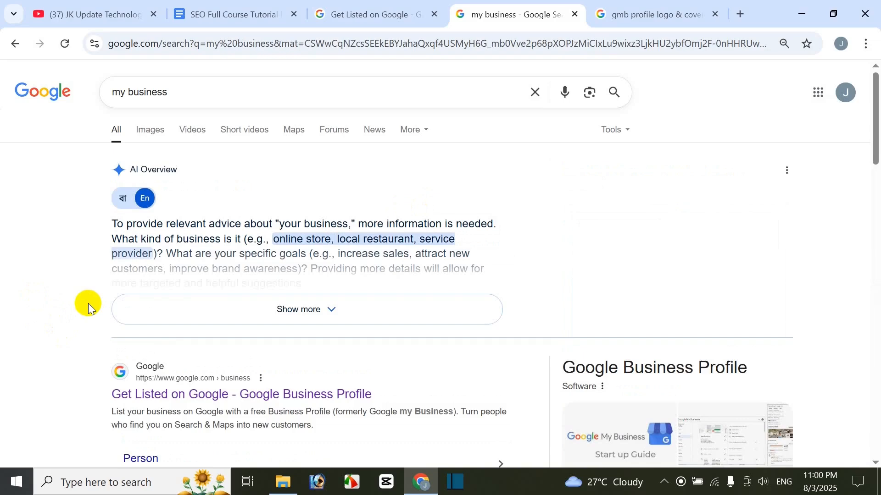
Step: Search Google for "gmb" and open the Get Listed on Google - Google Business Profile result
scroll(78, 330, down, 4)
scroll(69, 353, up, 4)
scroll(69, 353, down, 4)
scroll(68, 354, up, 4)
drag(254, 104, 26, 209)
text(gmb)
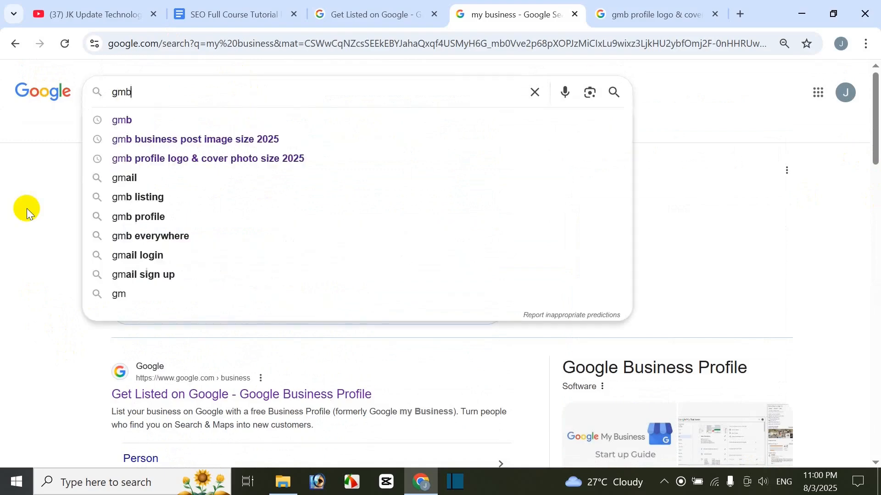
key(Return)
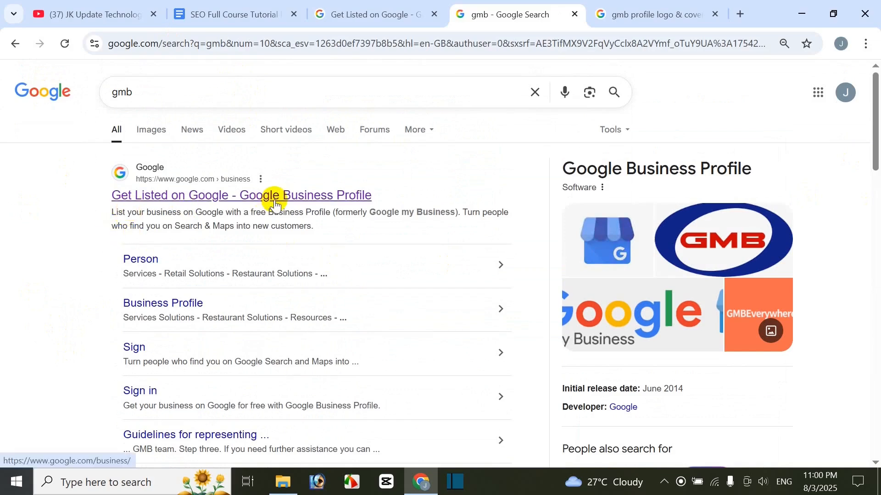
click(277, 196)
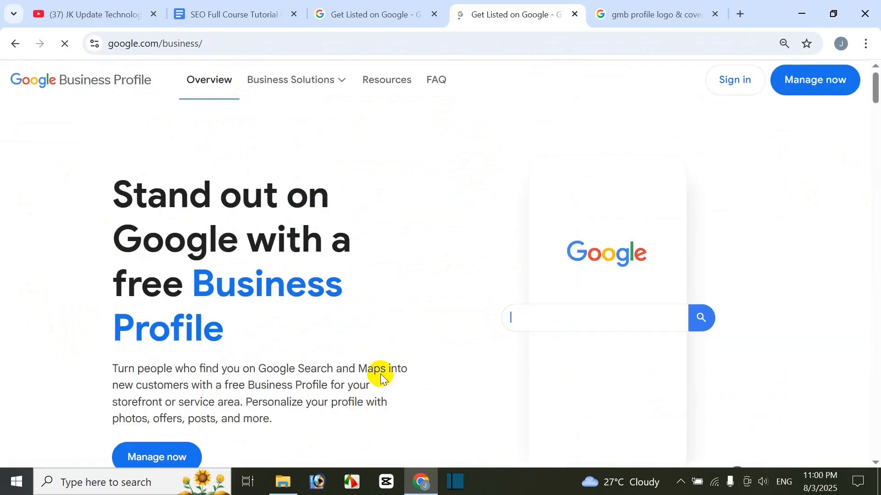
Step: Check what profile management offers after the removal, close that page, and return to the SEO Full Course Tutorial document
click(171, 400)
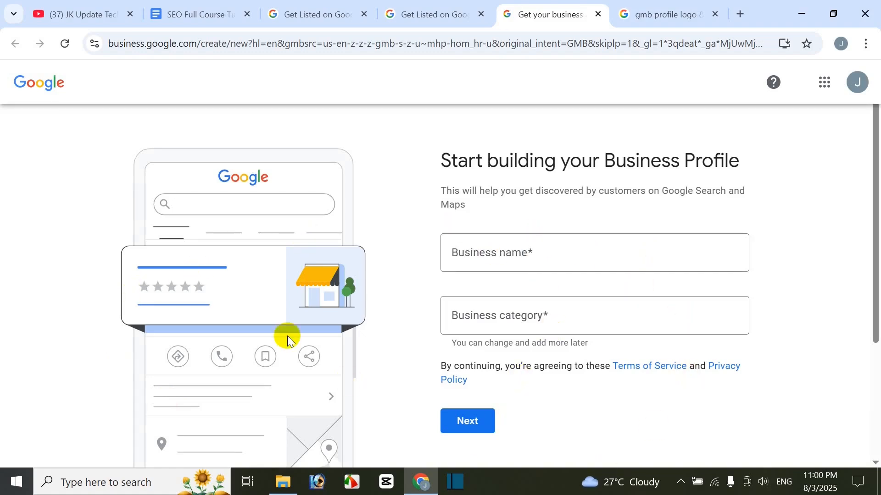
click(602, 17)
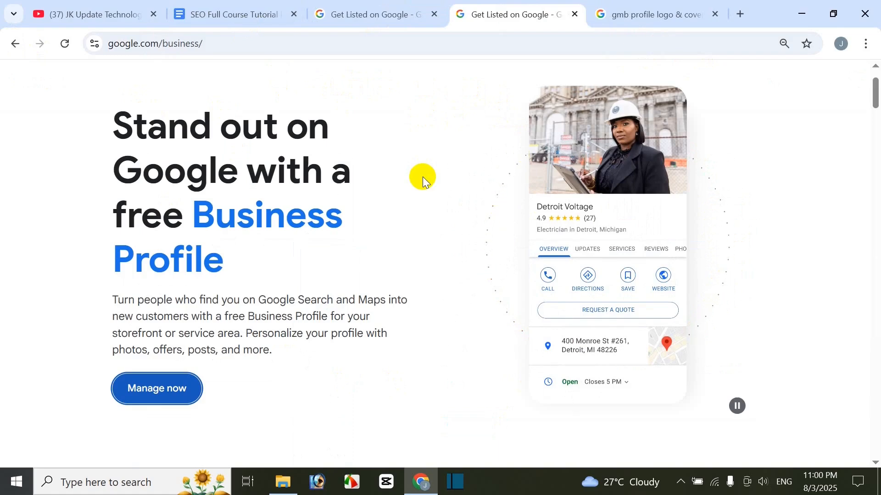
click(244, 14)
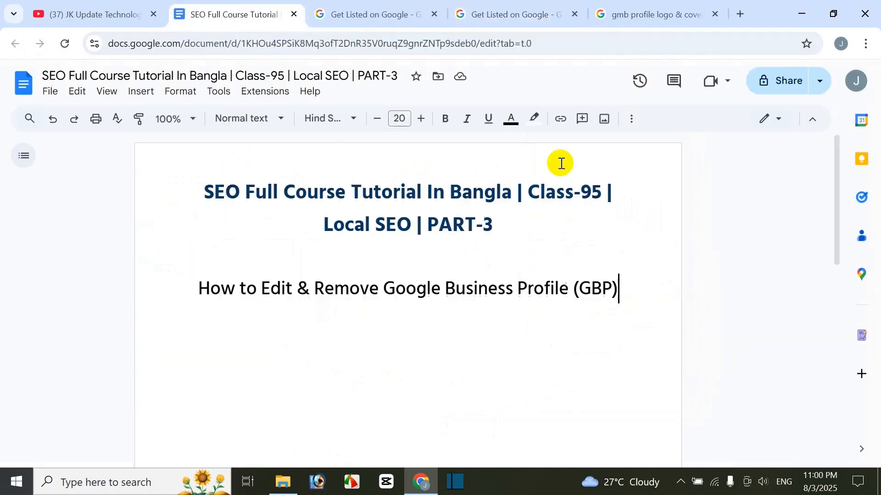